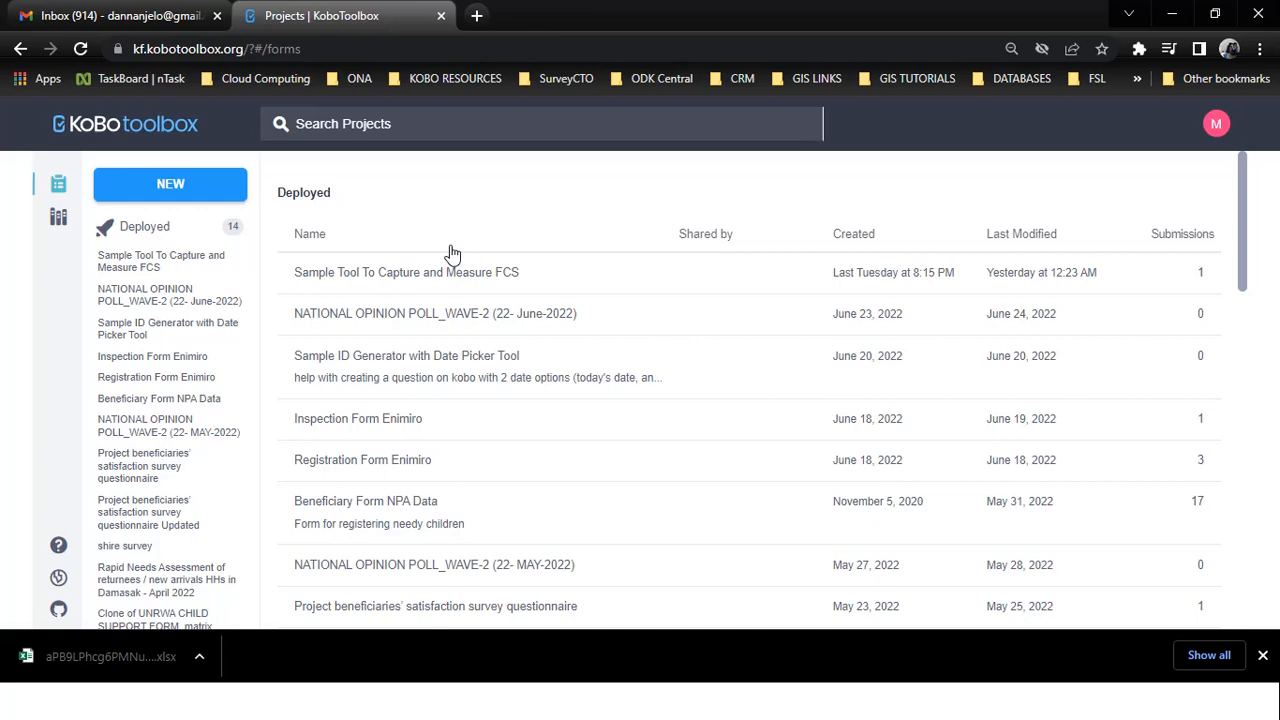
Step: Bring up the Sample Registration Tool workbook and snap it to the left half
key(super)
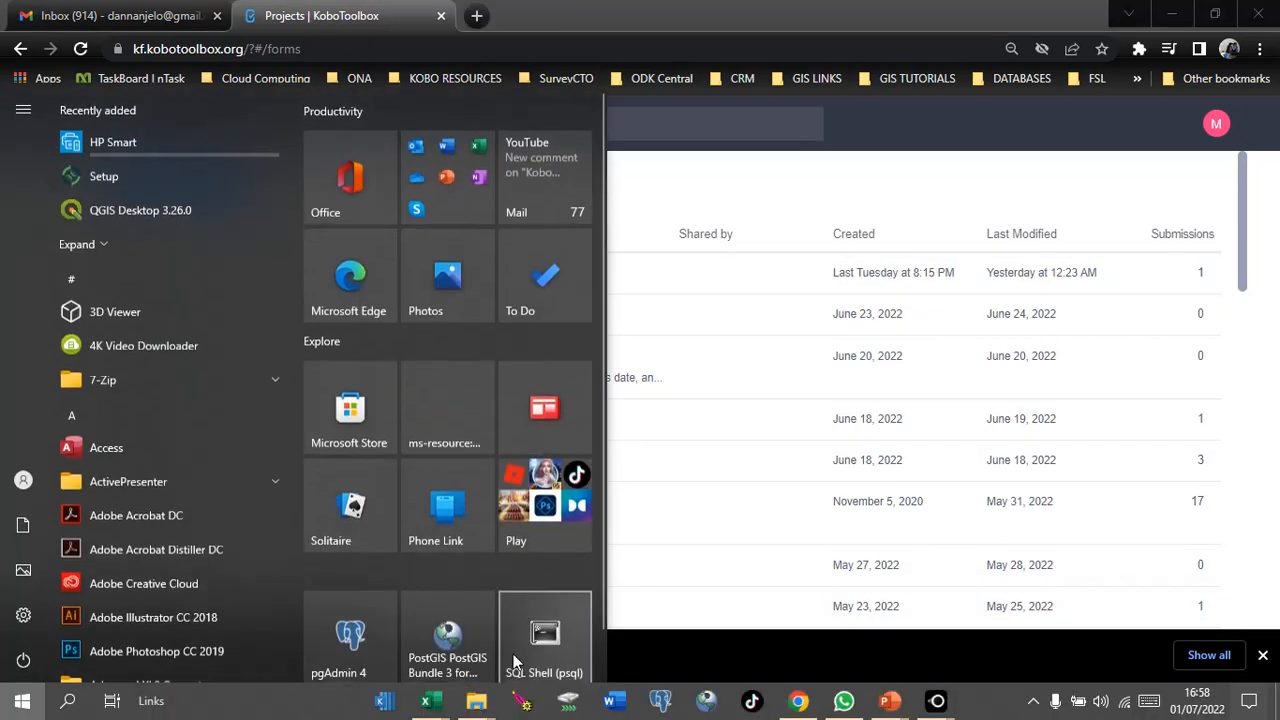
mouse_move(426, 700)
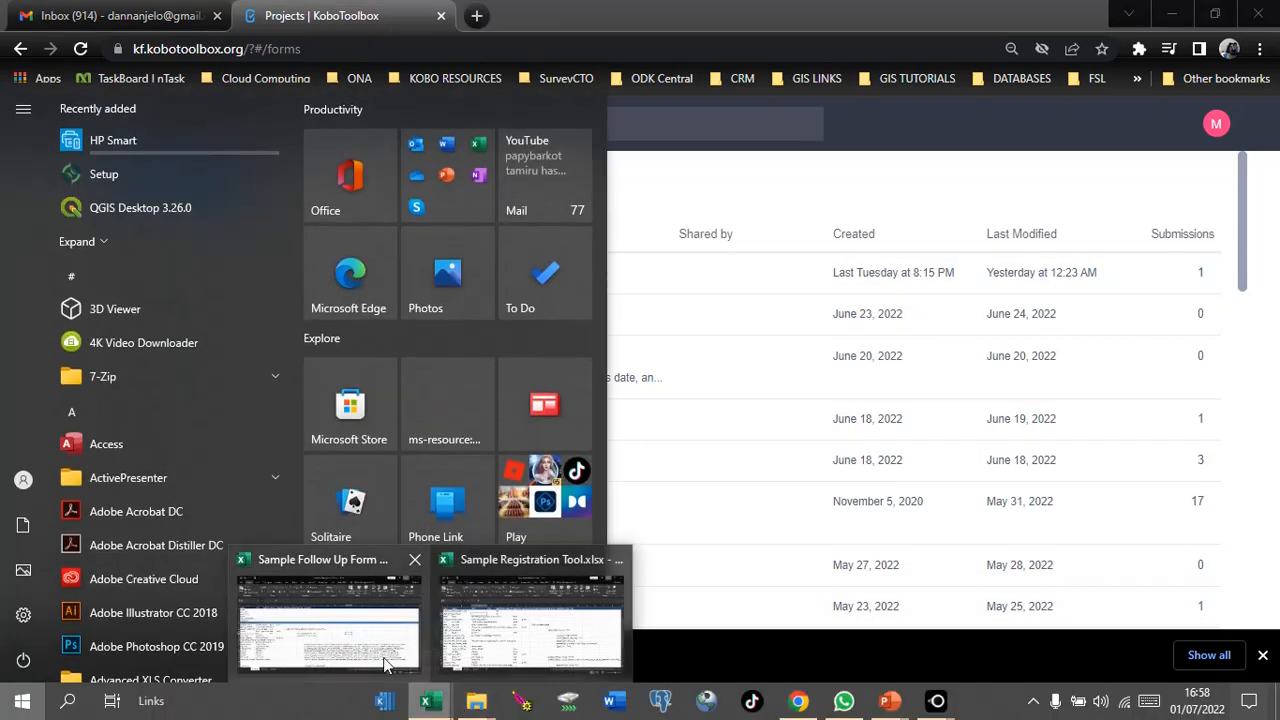
click(505, 640)
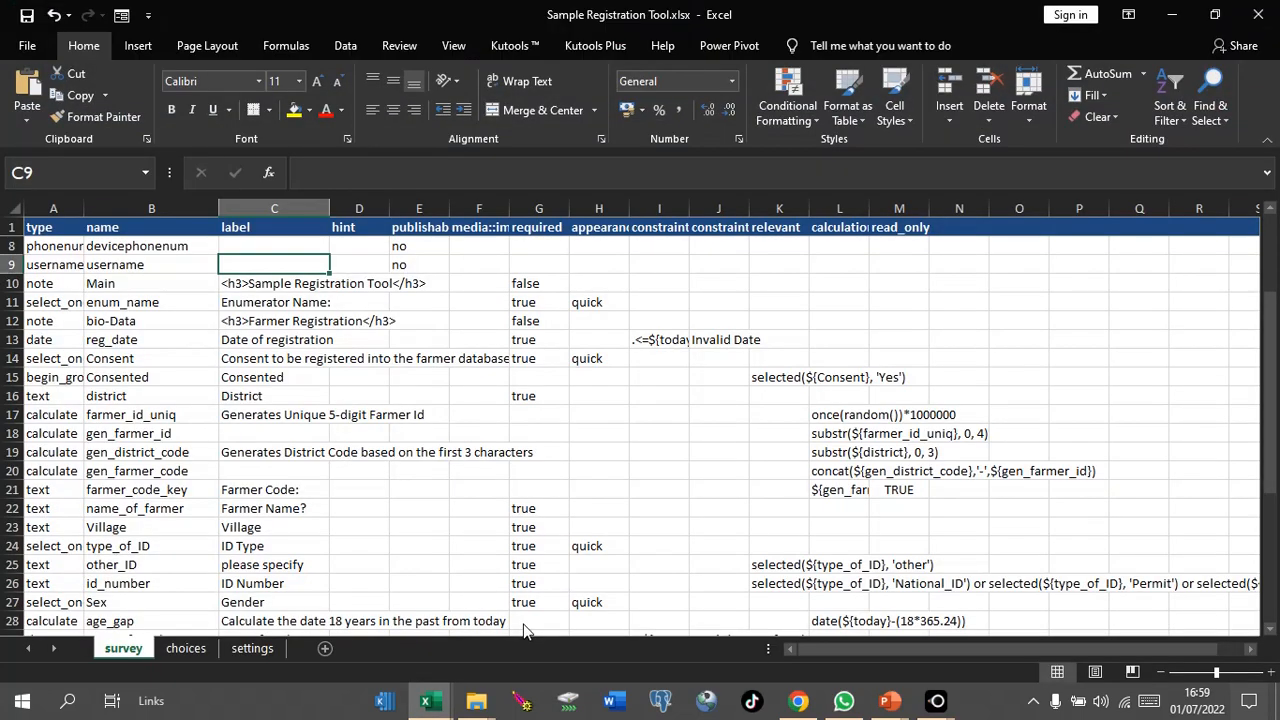
key(super+Left)
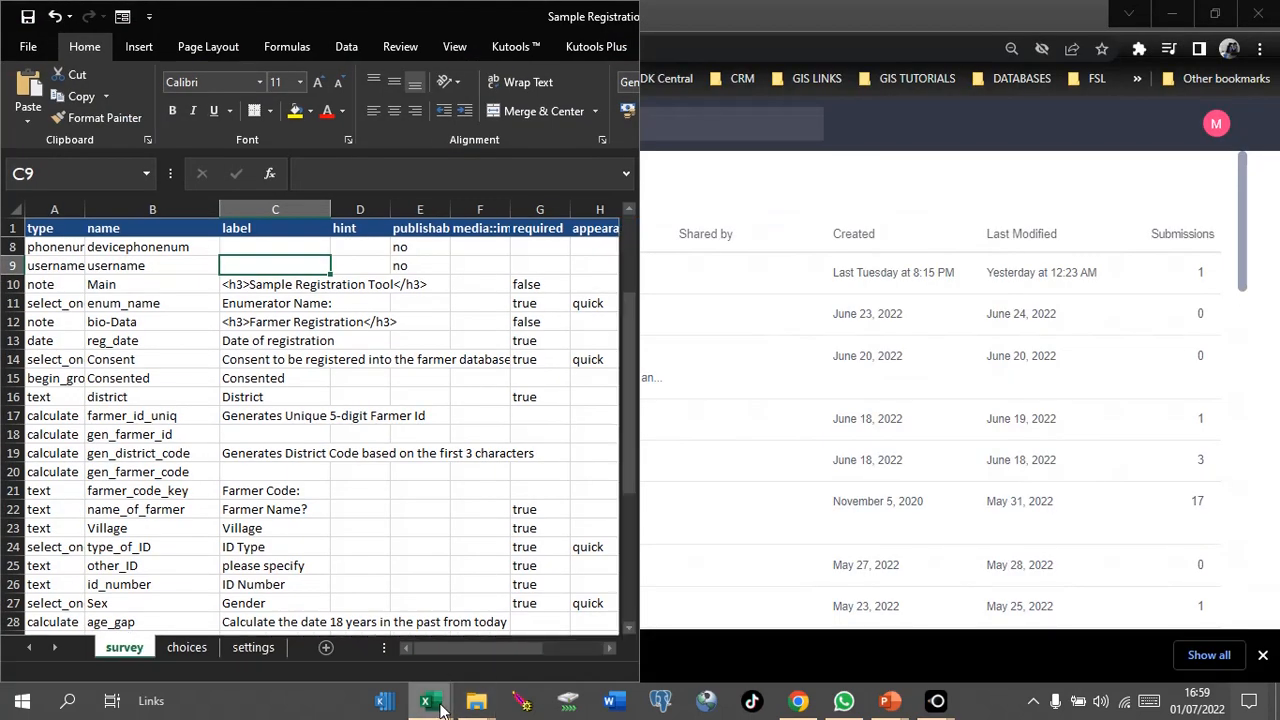
Step: Bring up the Sample Follow Up Form 2022 workbook and snap it to the right half
mouse_move(437, 710)
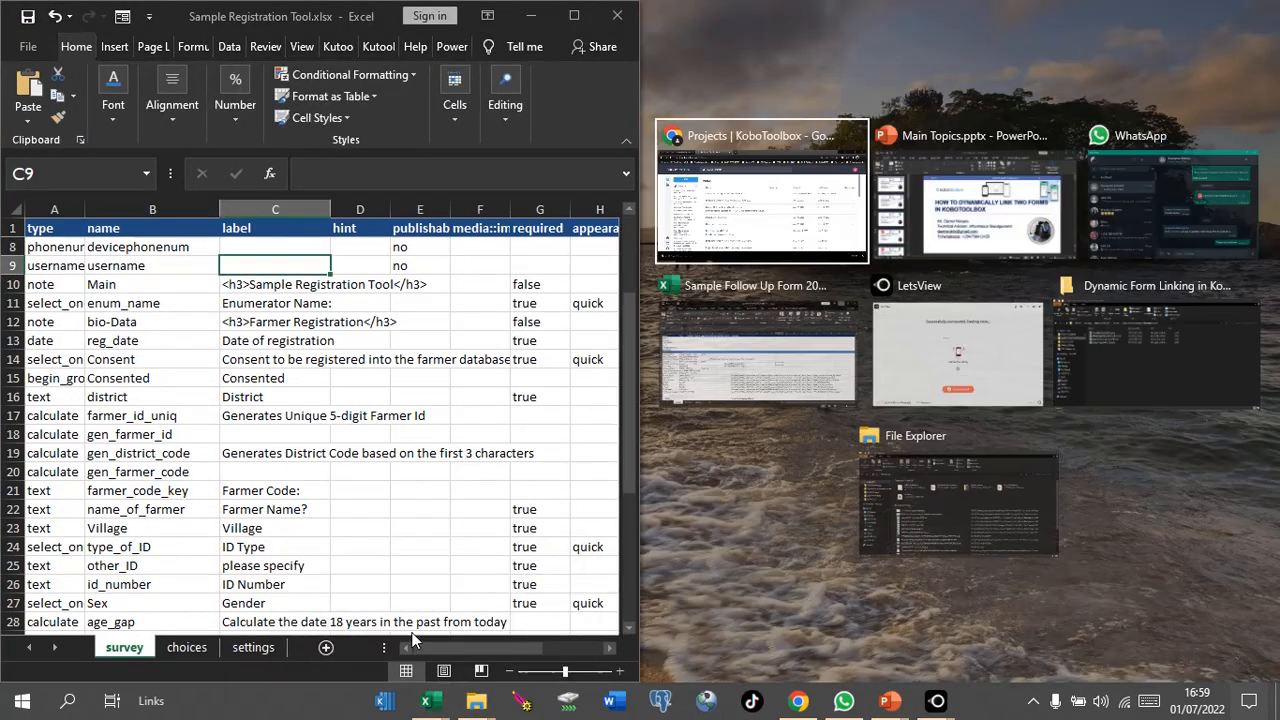
click(415, 640)
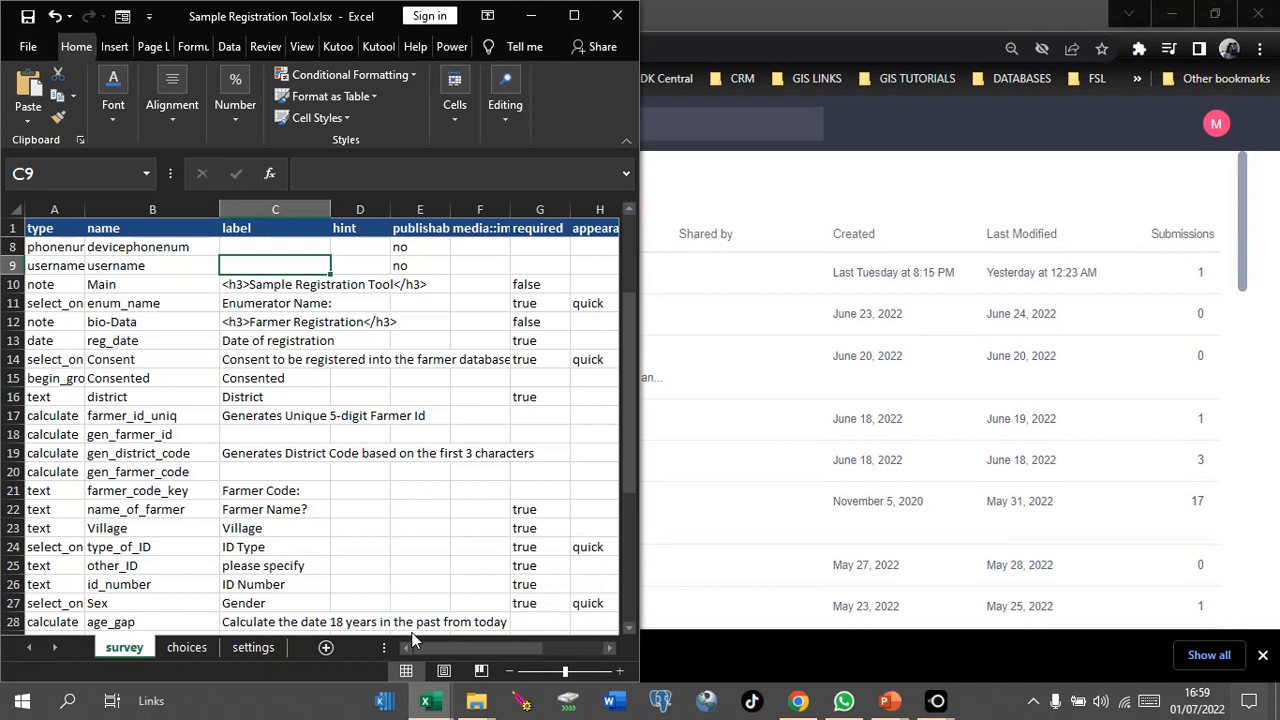
mouse_move(436, 708)
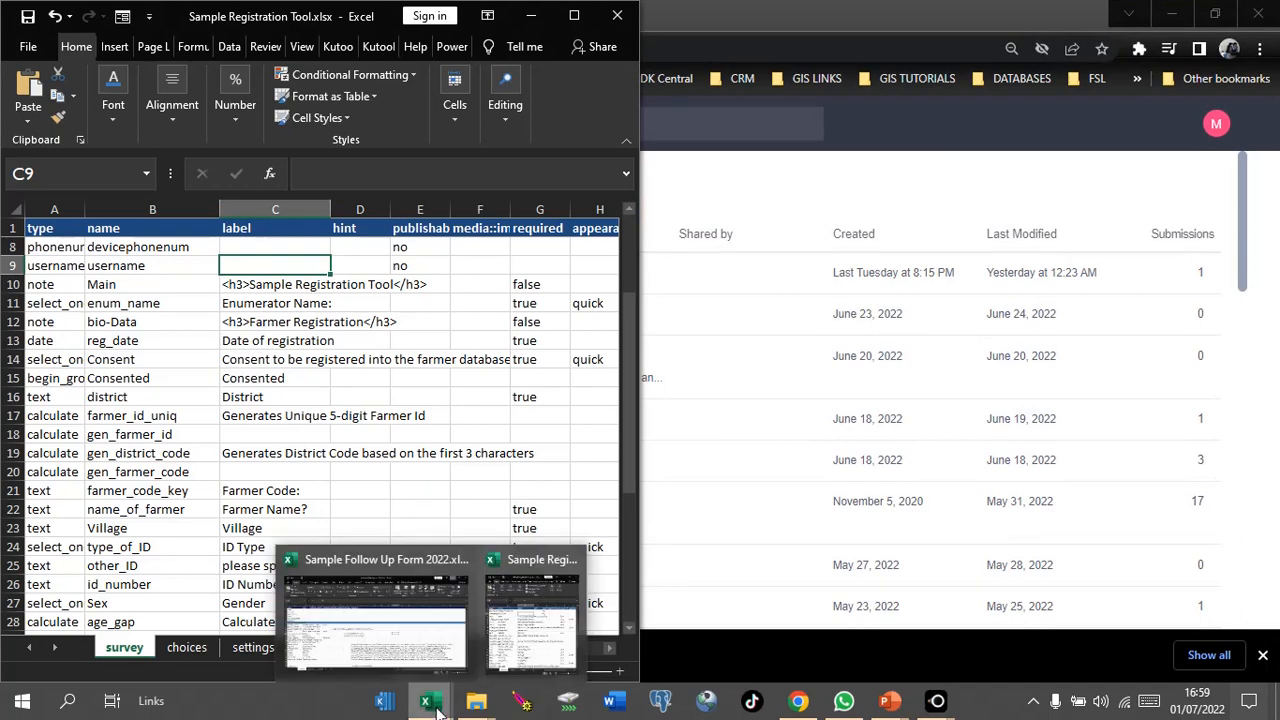
click(413, 625)
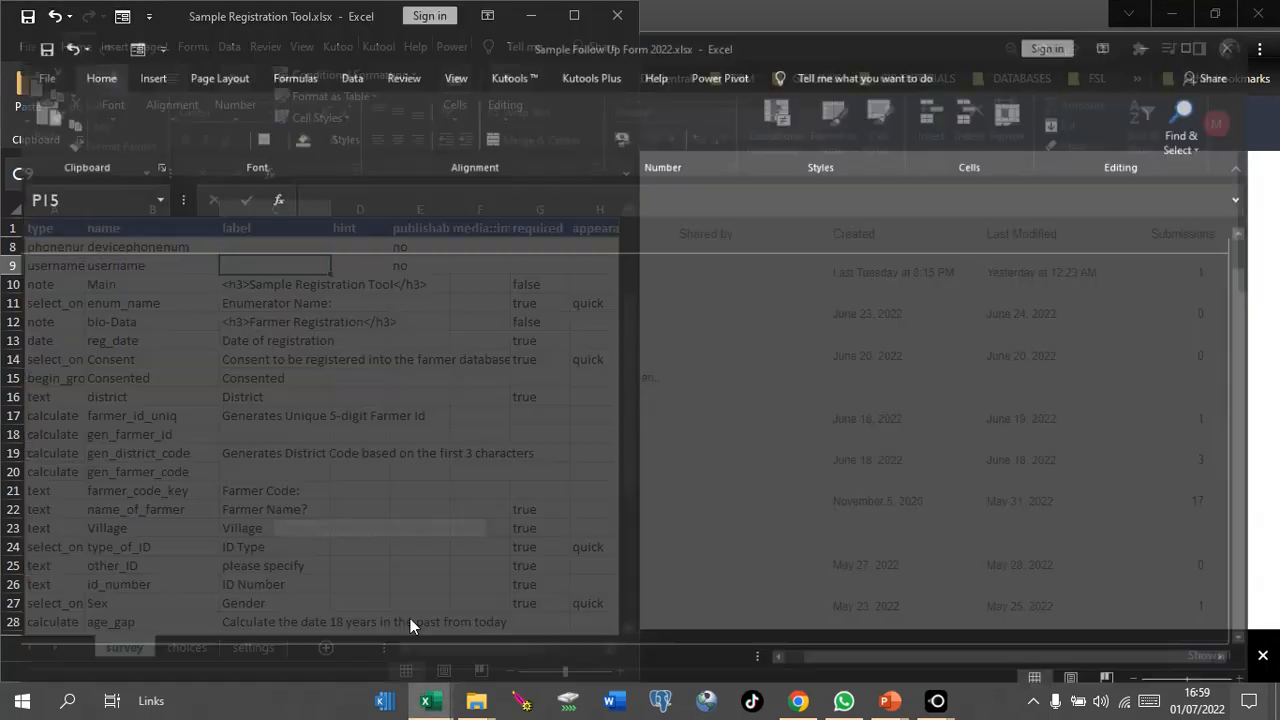
key(super+Right)
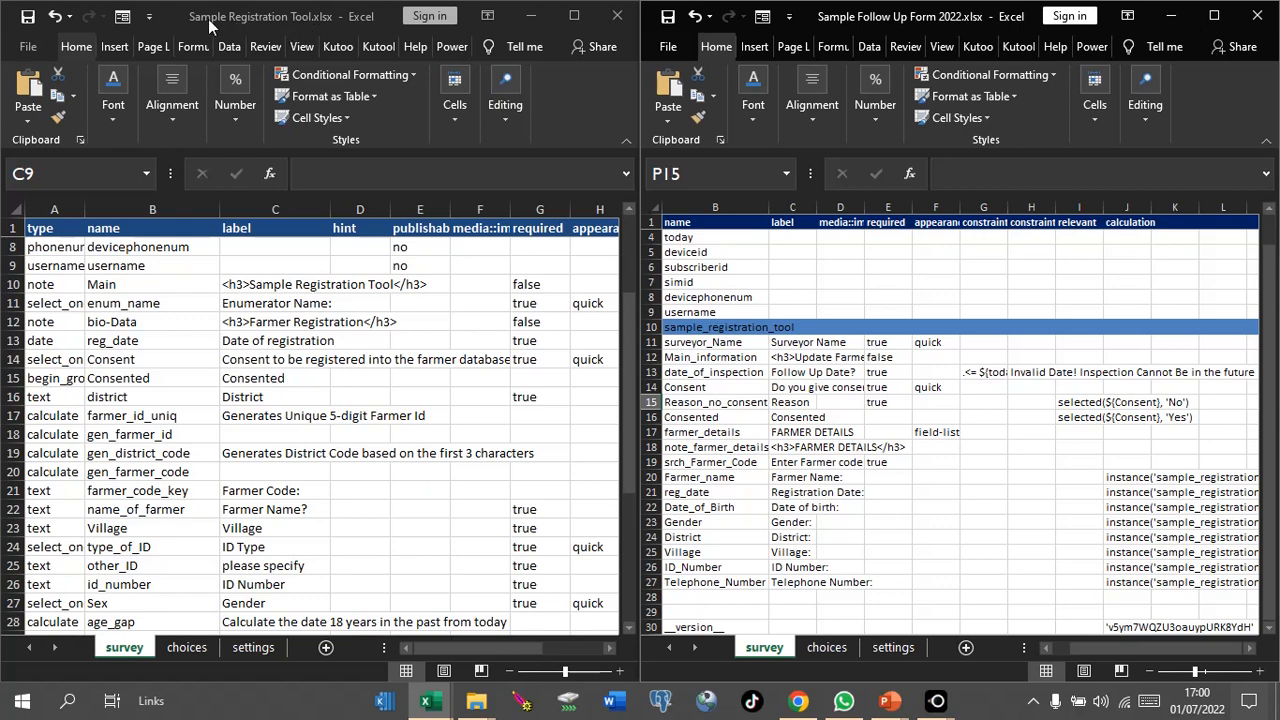
Step: Upload the XLSForm Sample Registration Tool.xlsx as a new project named Sample Registration Tool
click(799, 701)
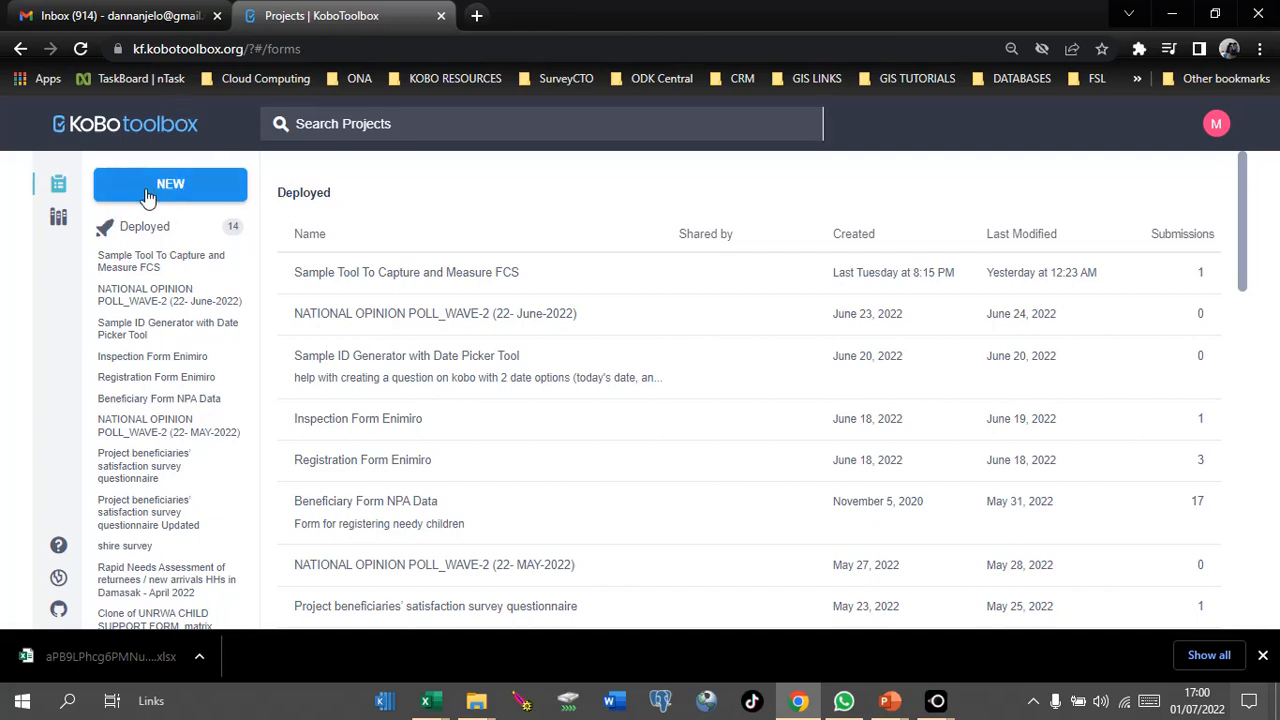
click(147, 192)
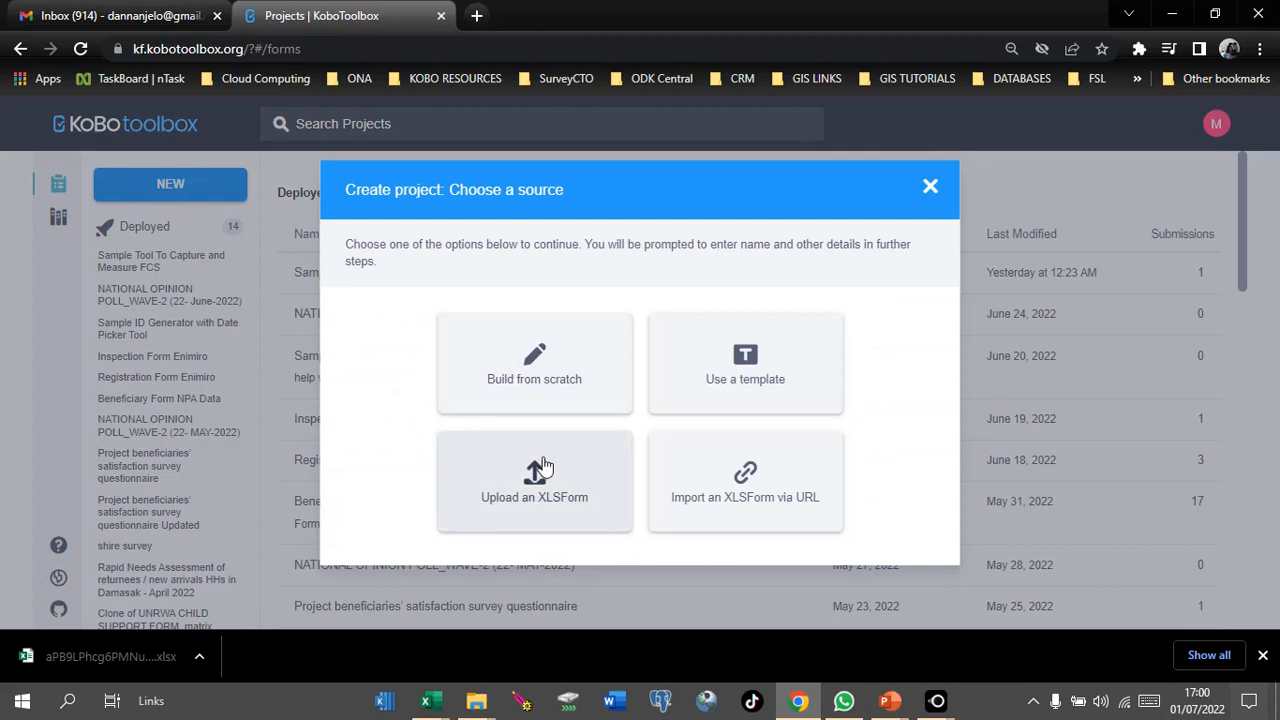
click(543, 466)
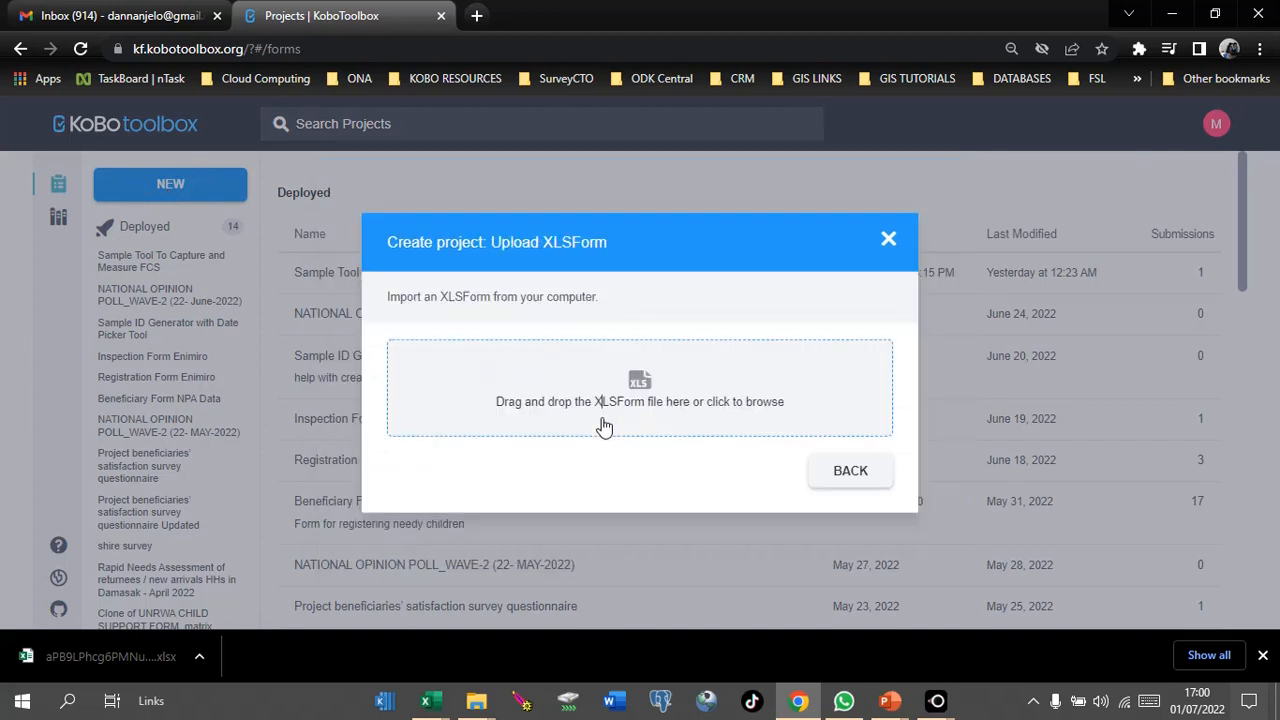
click(643, 383)
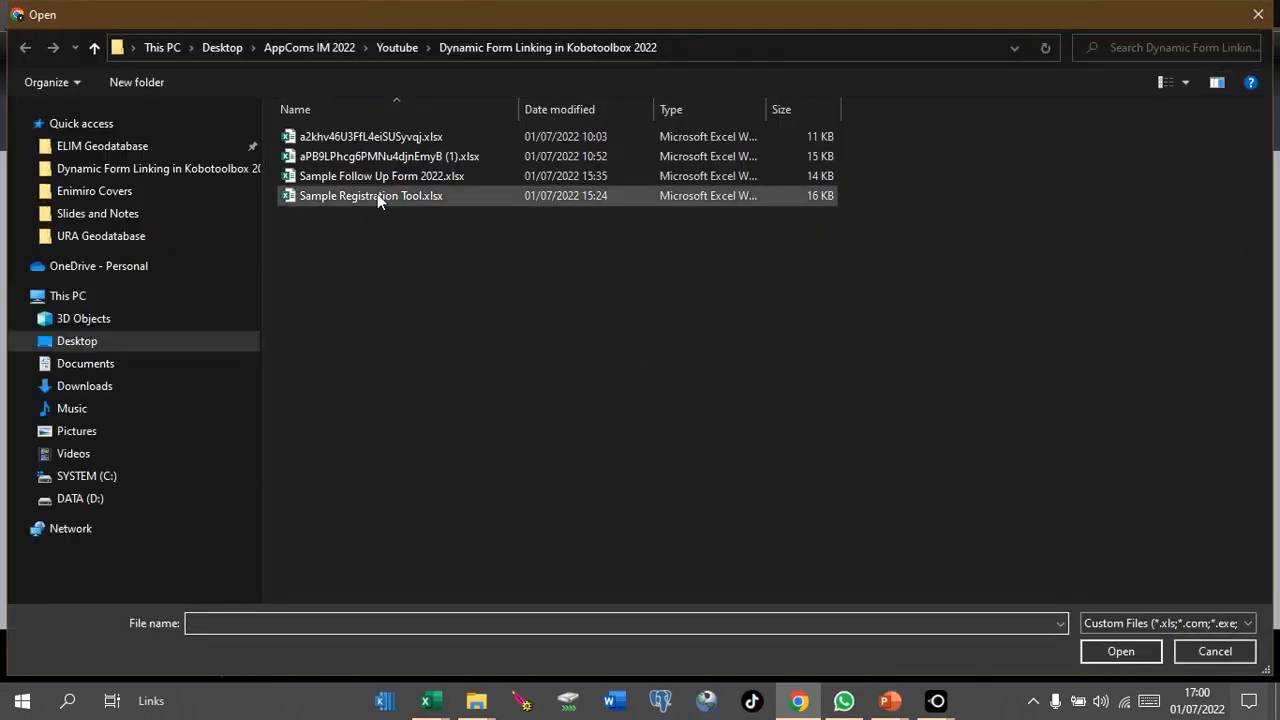
click(377, 196)
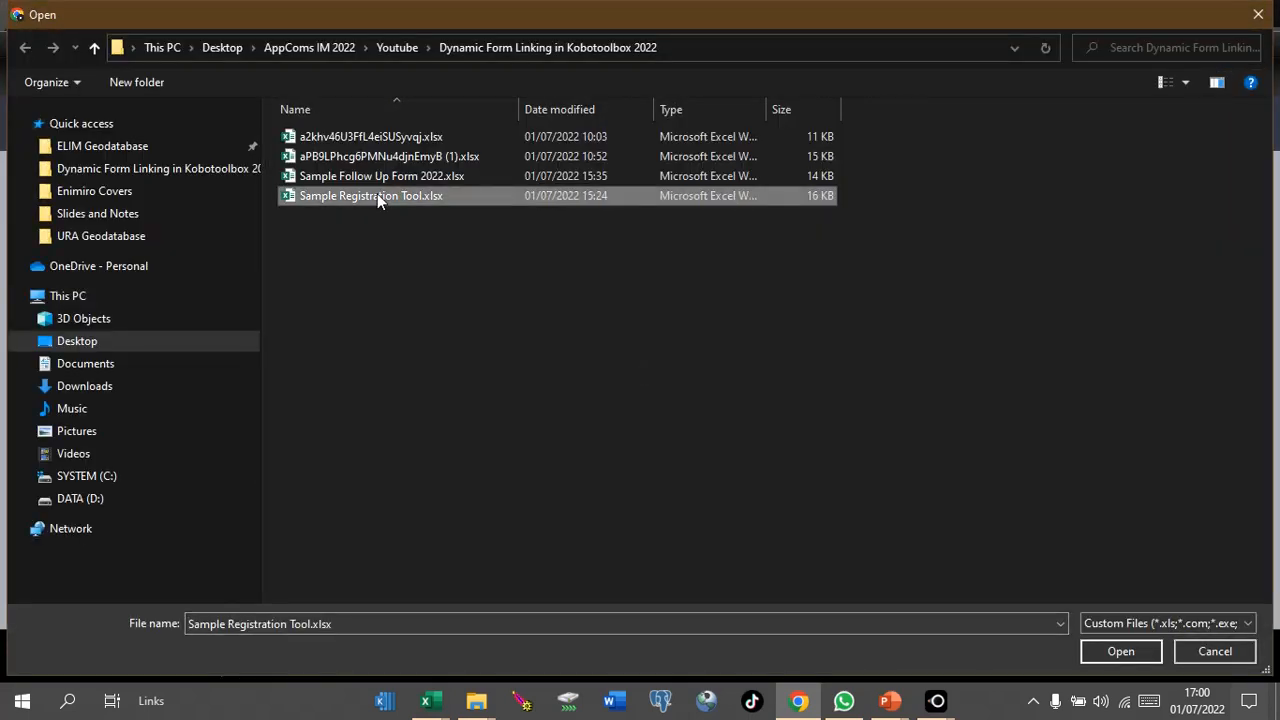
click(1112, 652)
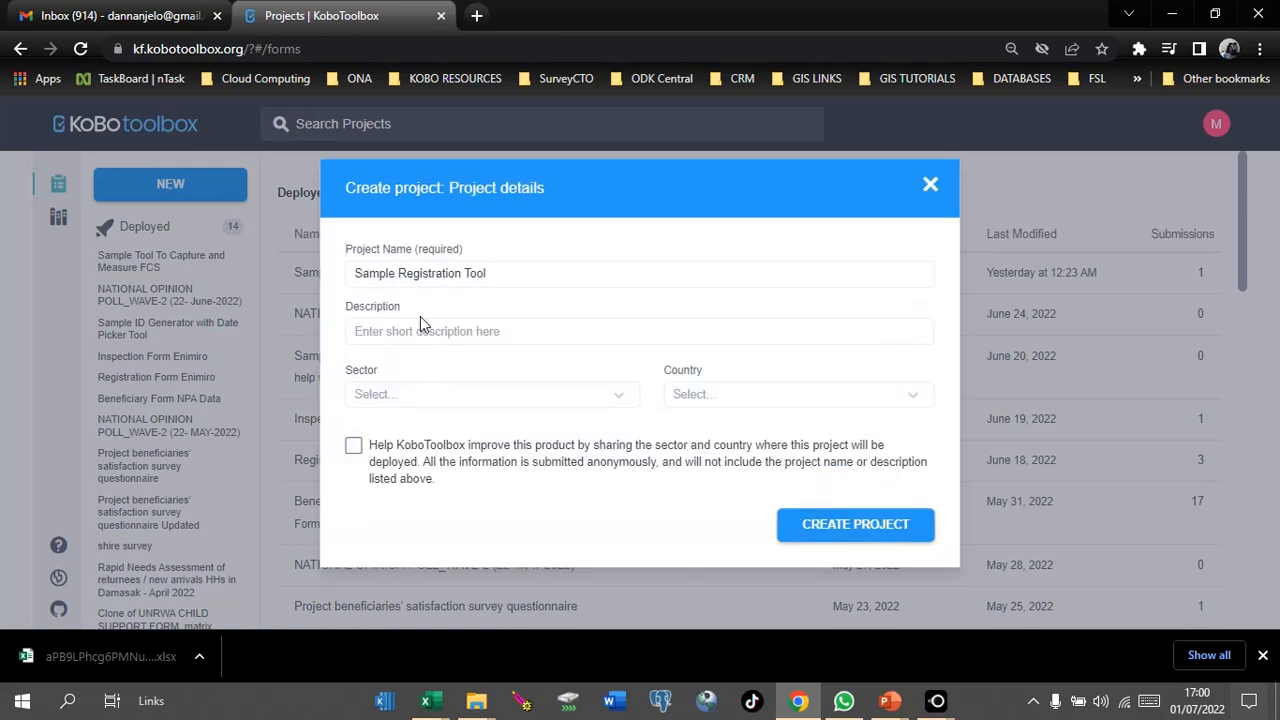
click(829, 530)
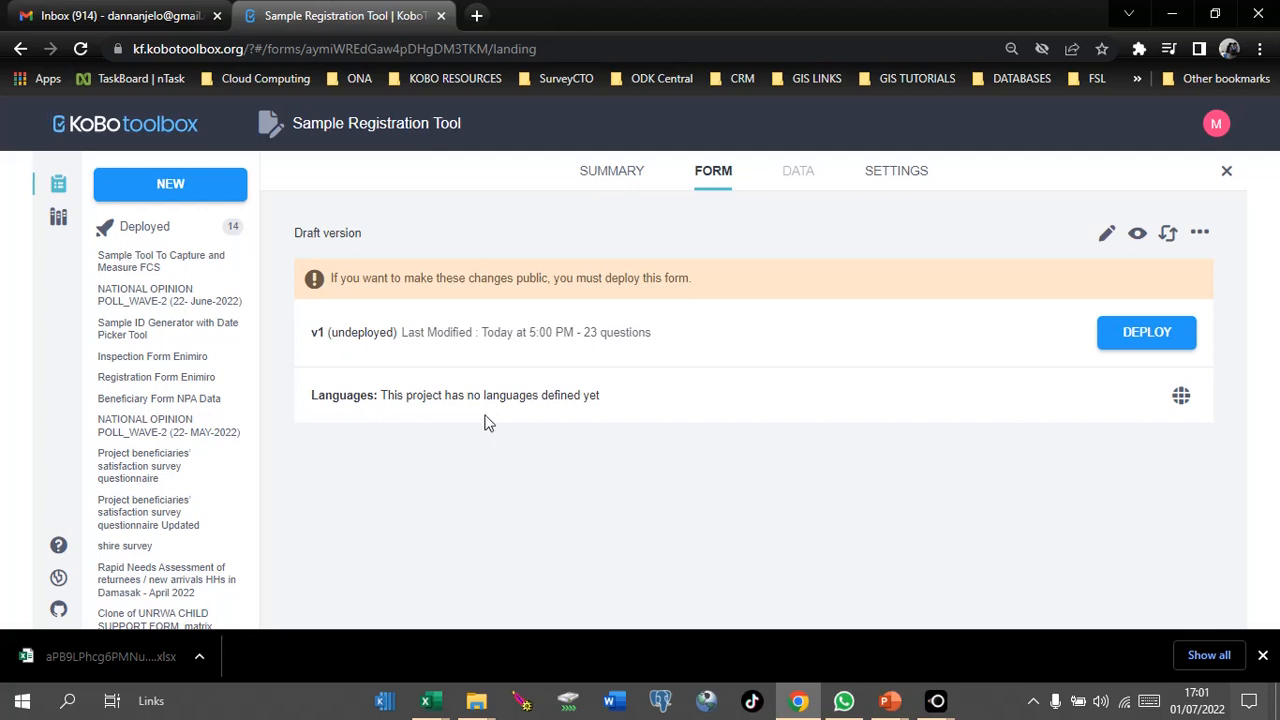
Step: Deploy the Sample Registration Tool draft as v1 and view its General settings
click(145, 238)
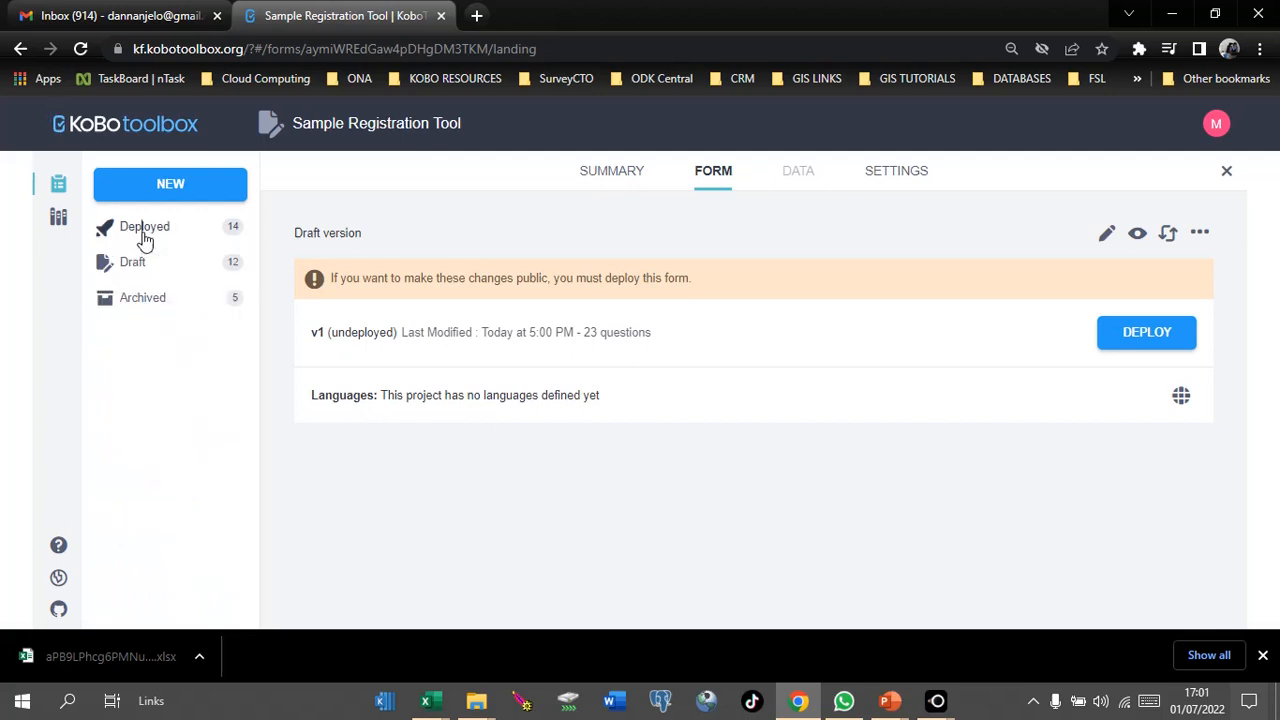
click(1150, 334)
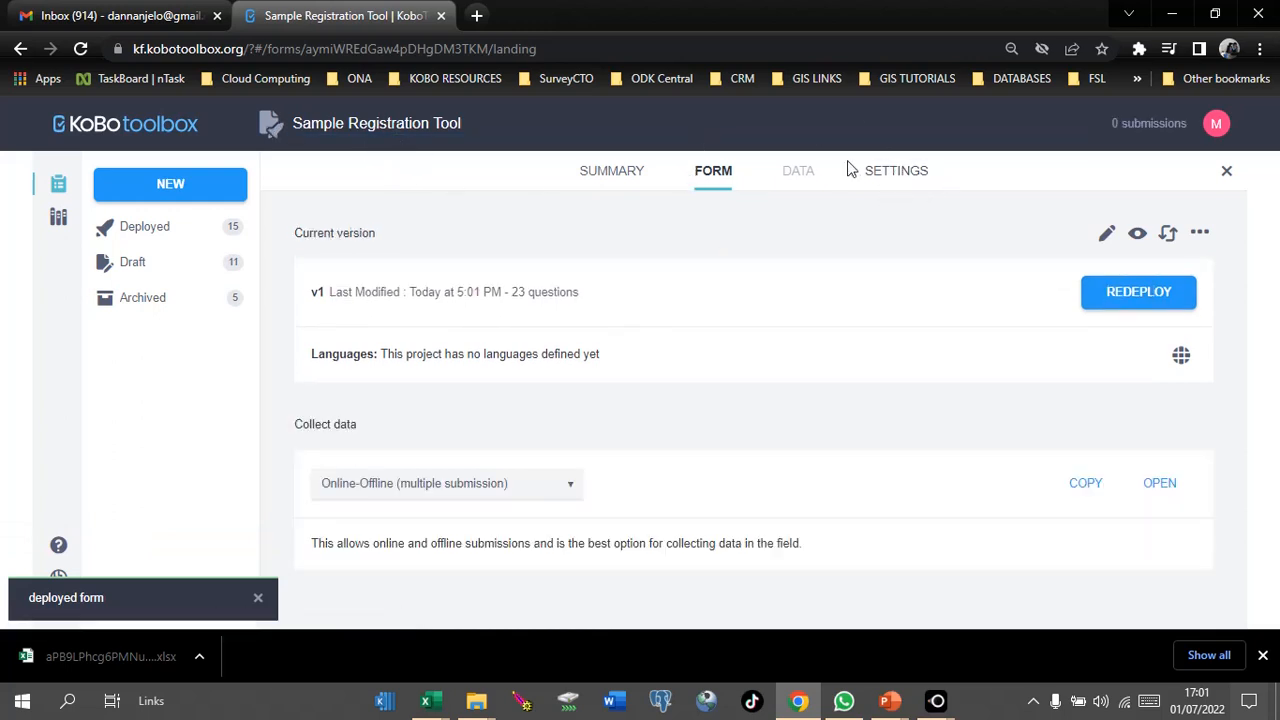
click(893, 178)
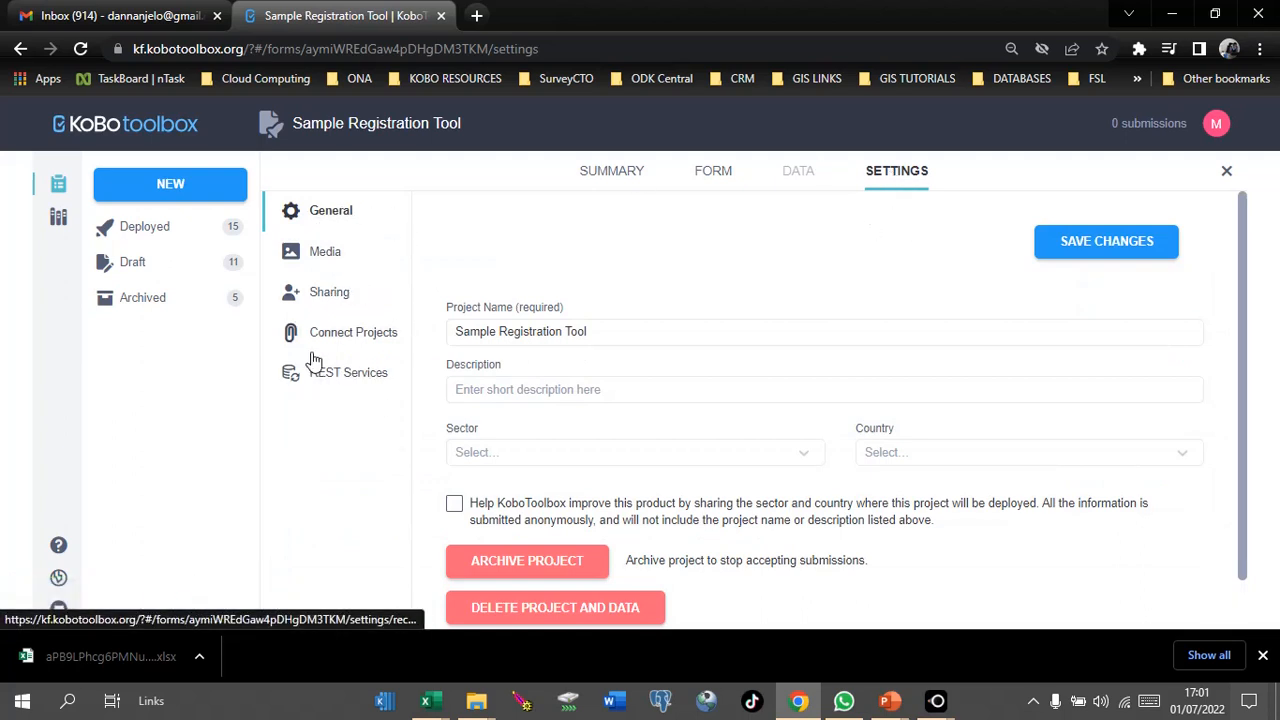
Step: Turn on Data sharing under Connect Projects and acknowledge the Privacy Notice
click(377, 345)
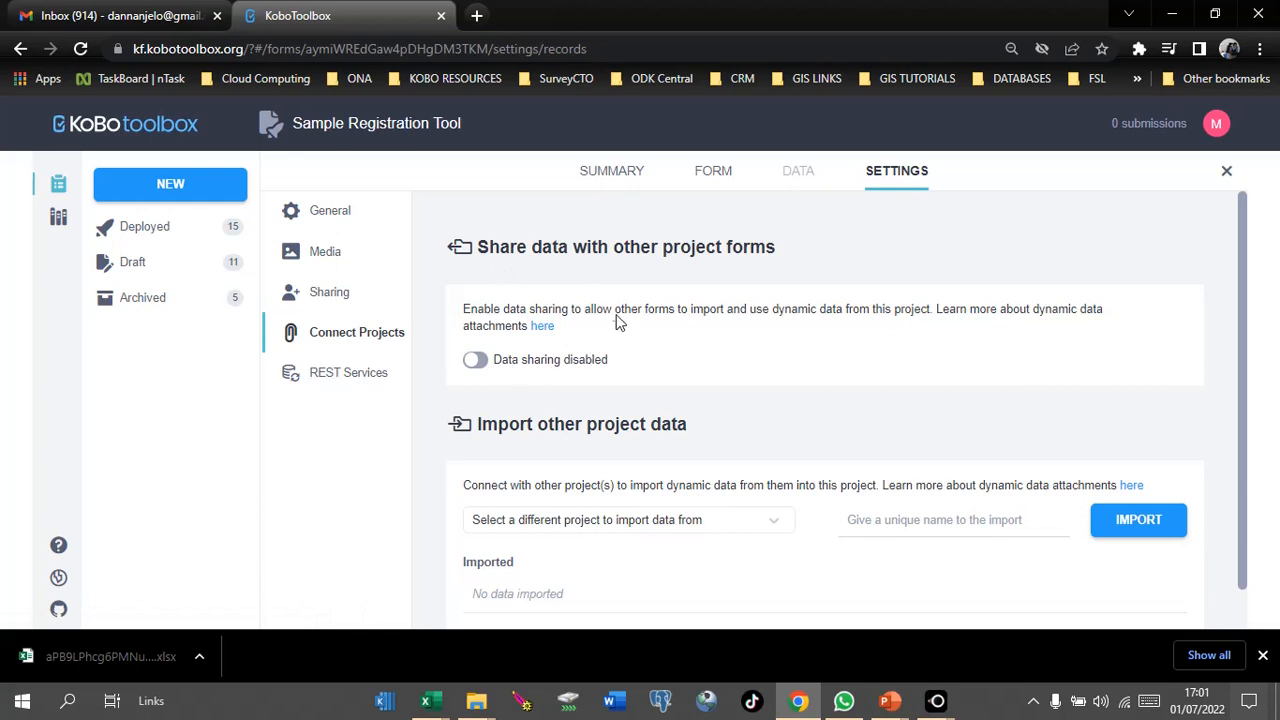
click(478, 362)
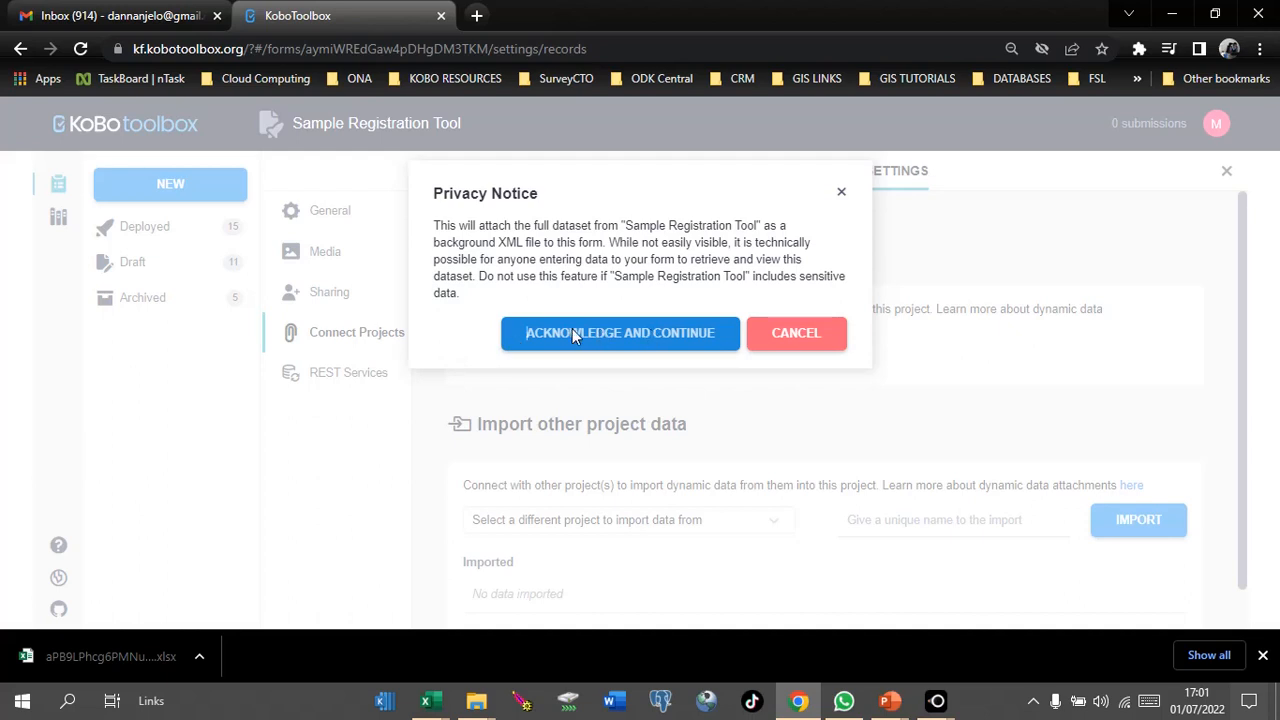
click(790, 333)
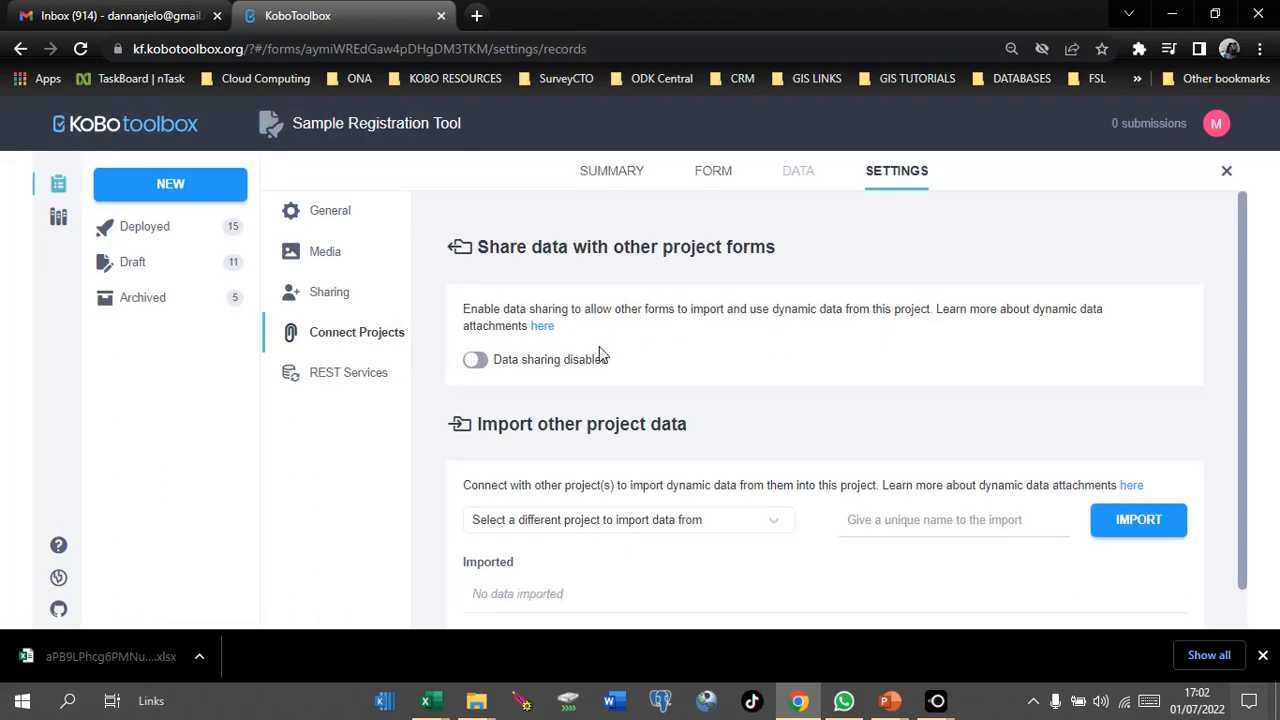
click(477, 362)
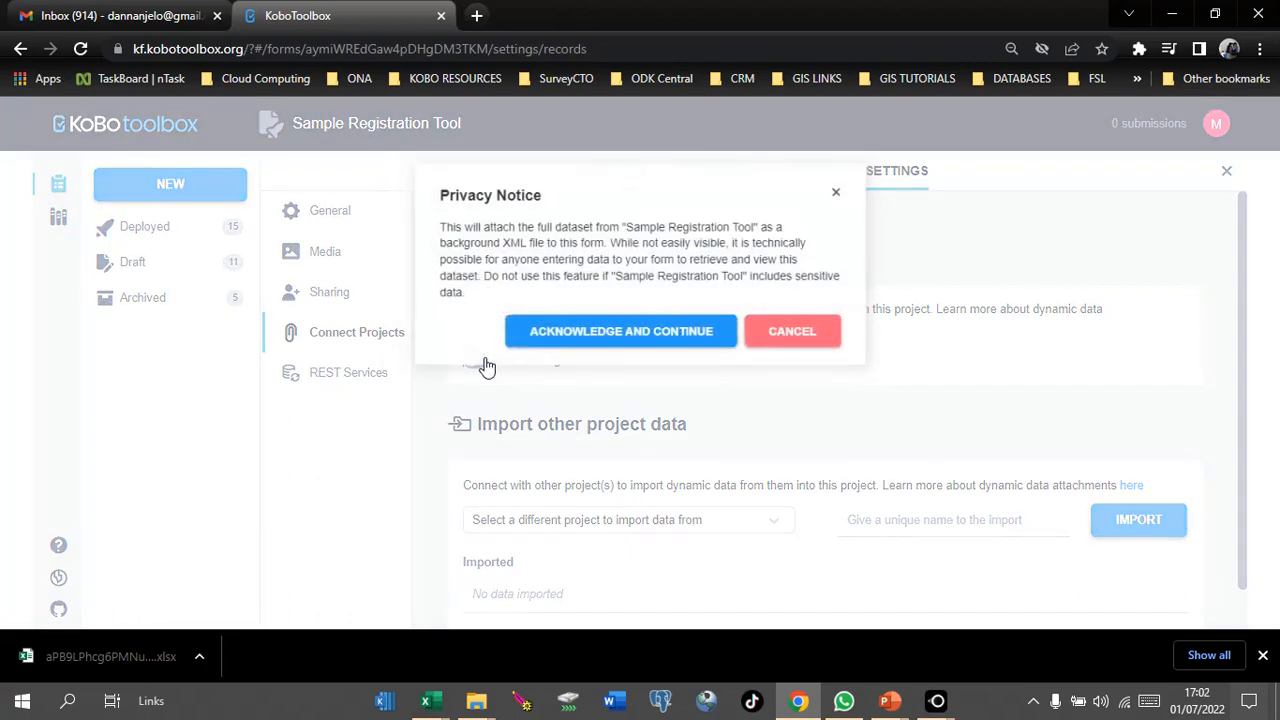
click(540, 342)
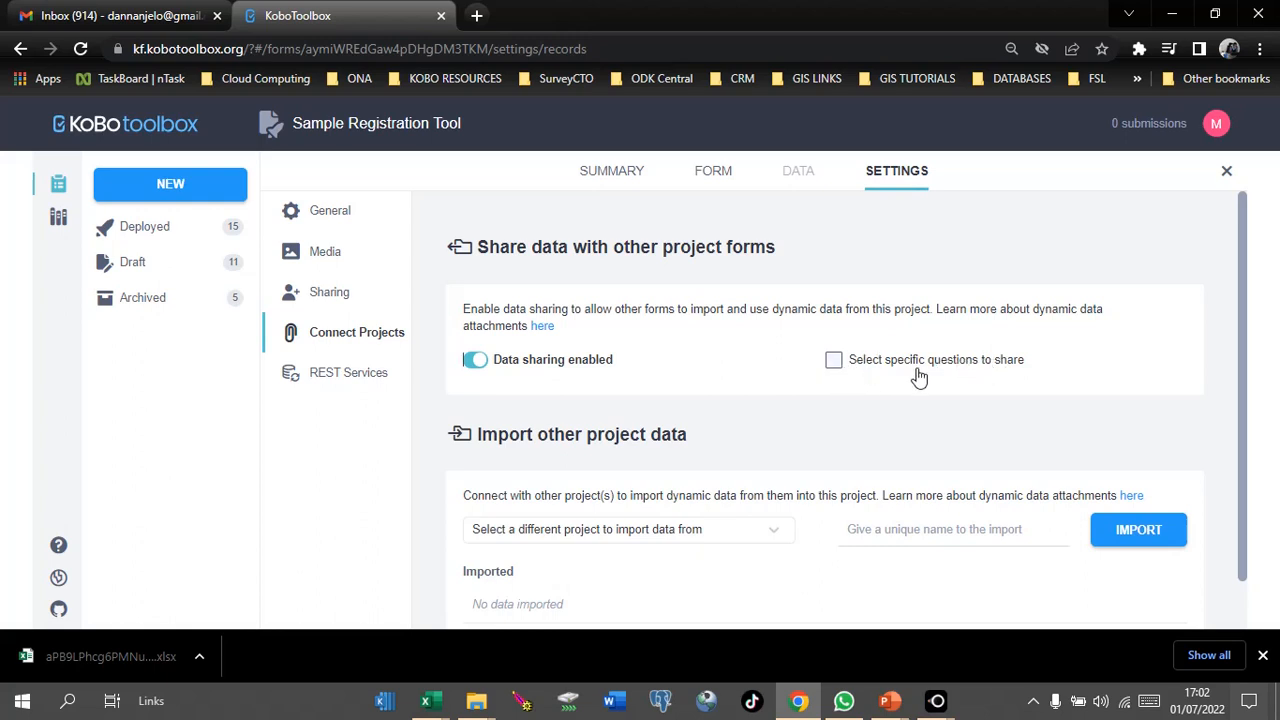
Step: Try sharing only the bio-Data, Consent and district questions, then settle on sharing all questions
click(833, 361)
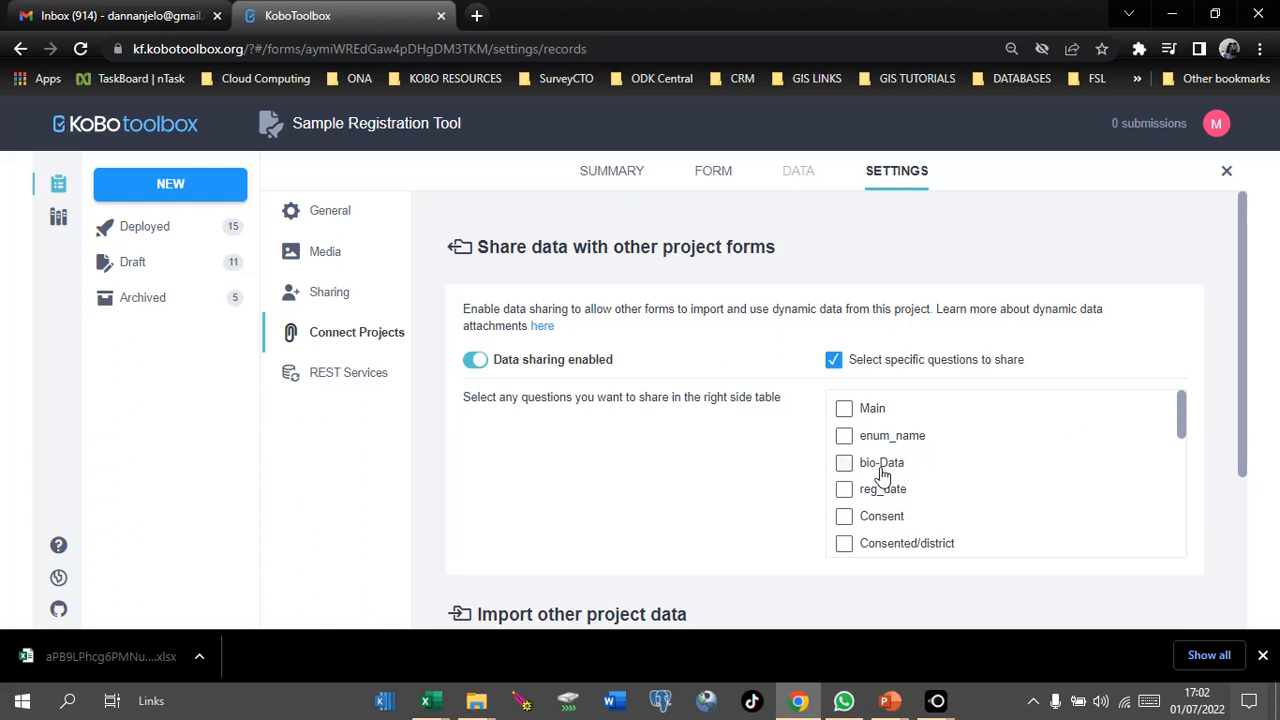
click(845, 464)
click(844, 516)
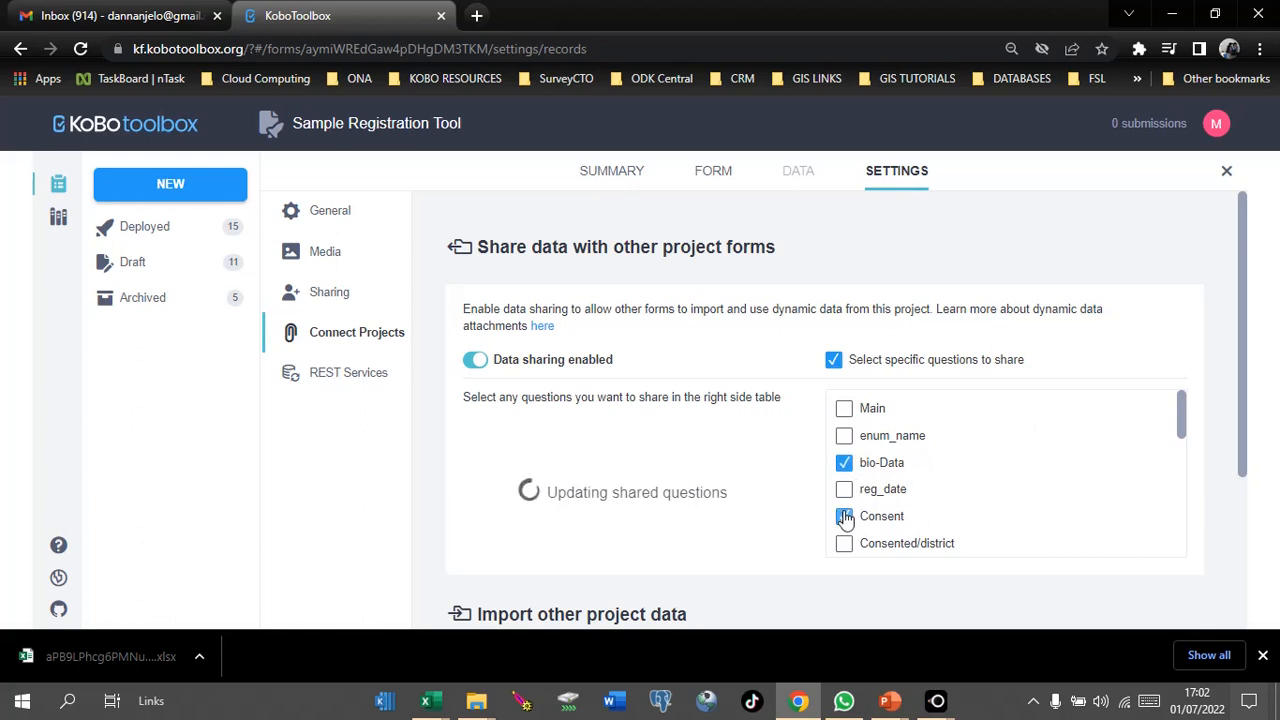
click(845, 545)
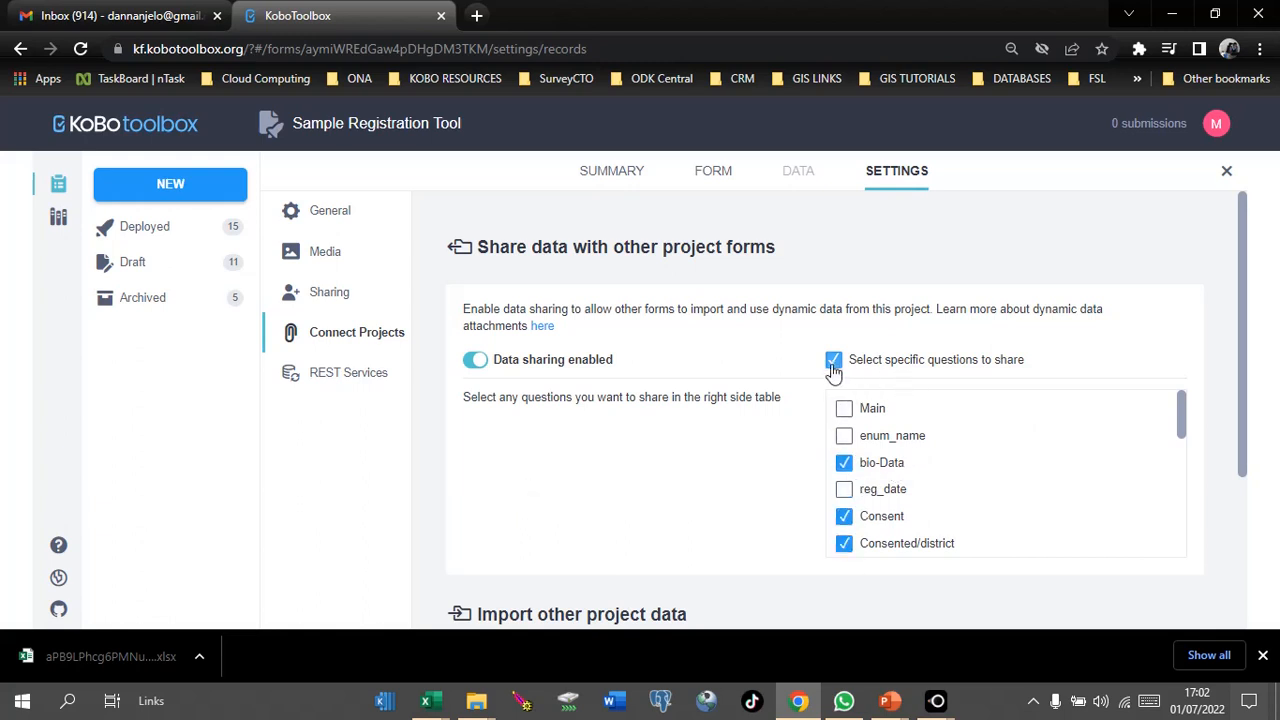
click(834, 362)
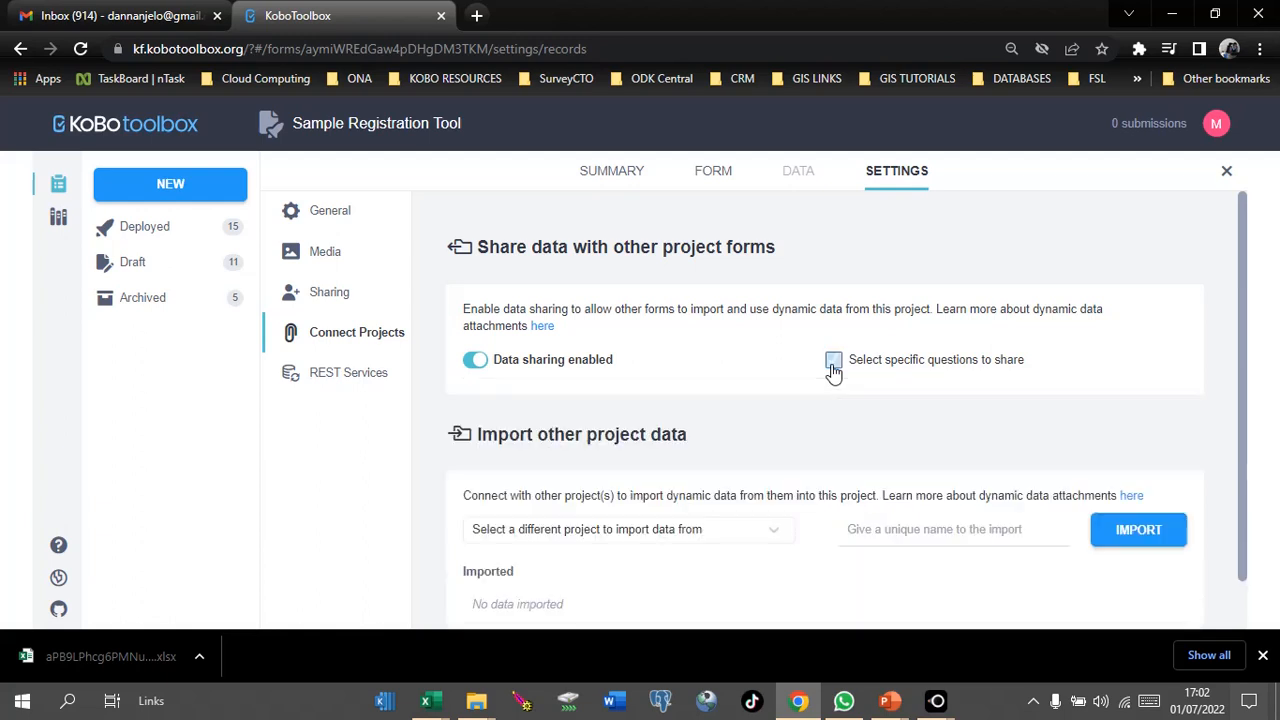
click(834, 362)
click(834, 362)
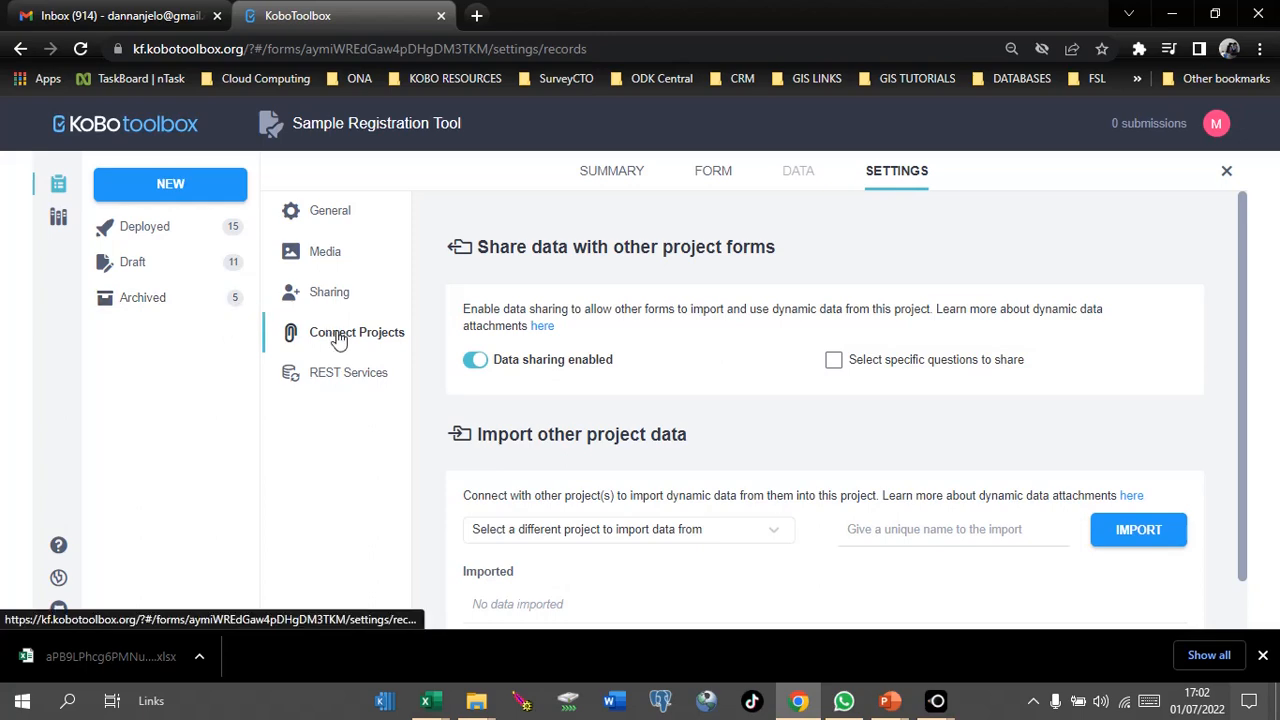
Step: Minimize the Sample Registration Tool workbook and maximize Sample Follow Up Form 2022
mouse_move(430, 703)
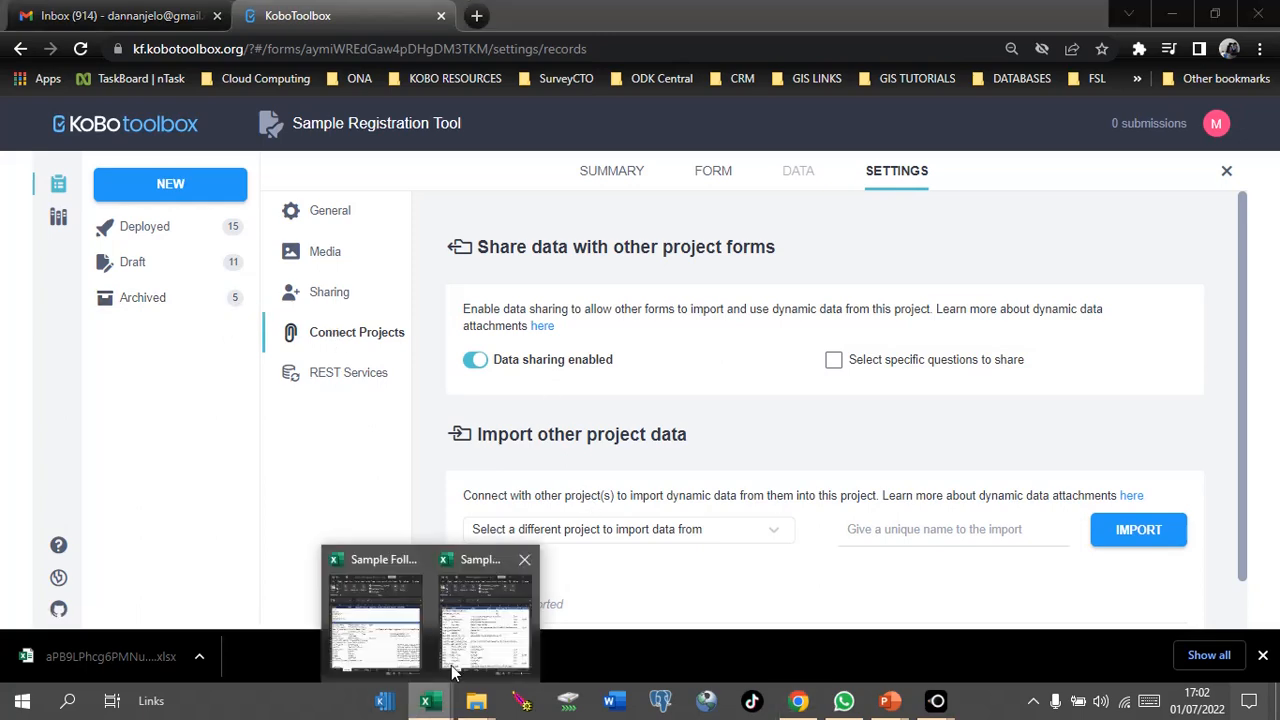
click(472, 633)
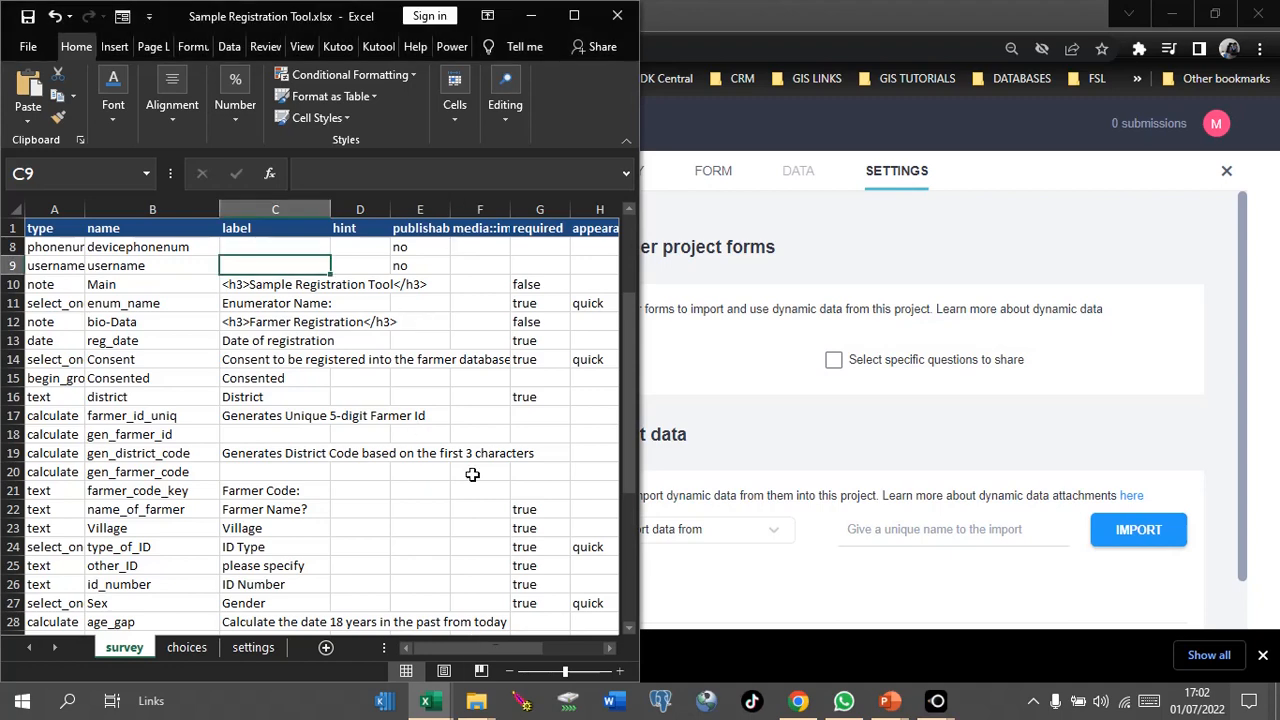
mouse_move(428, 700)
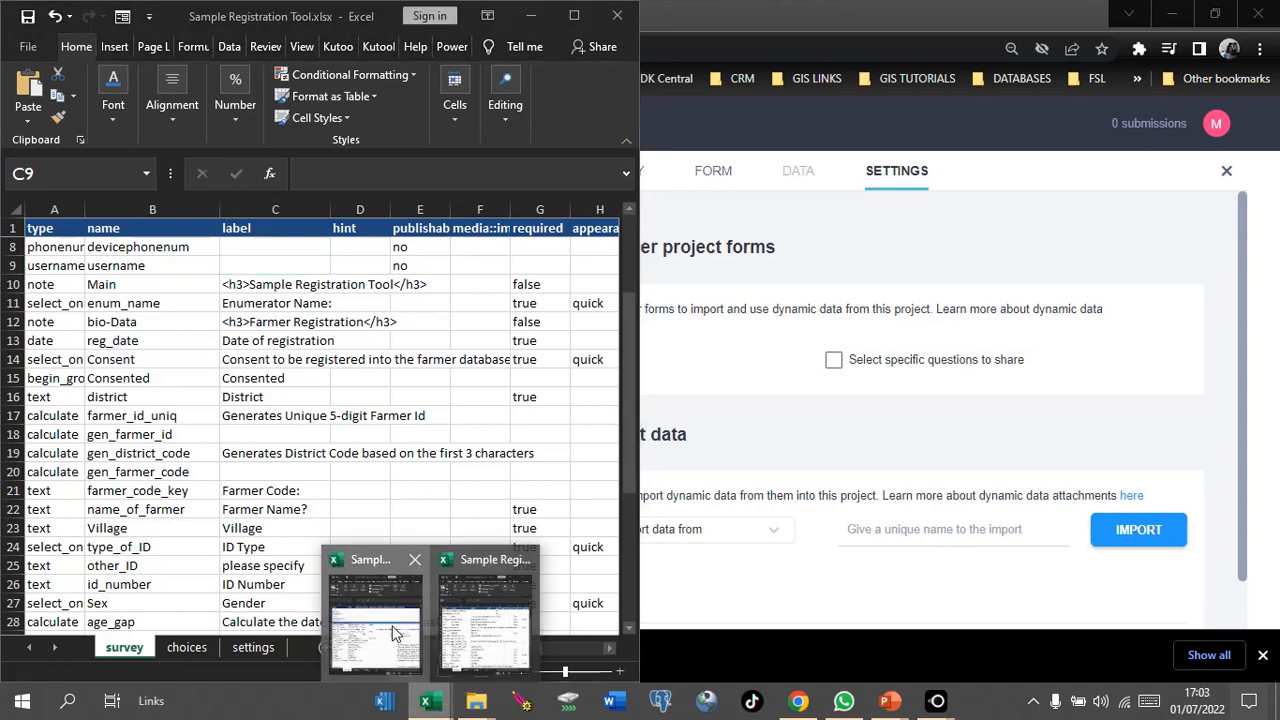
click(395, 630)
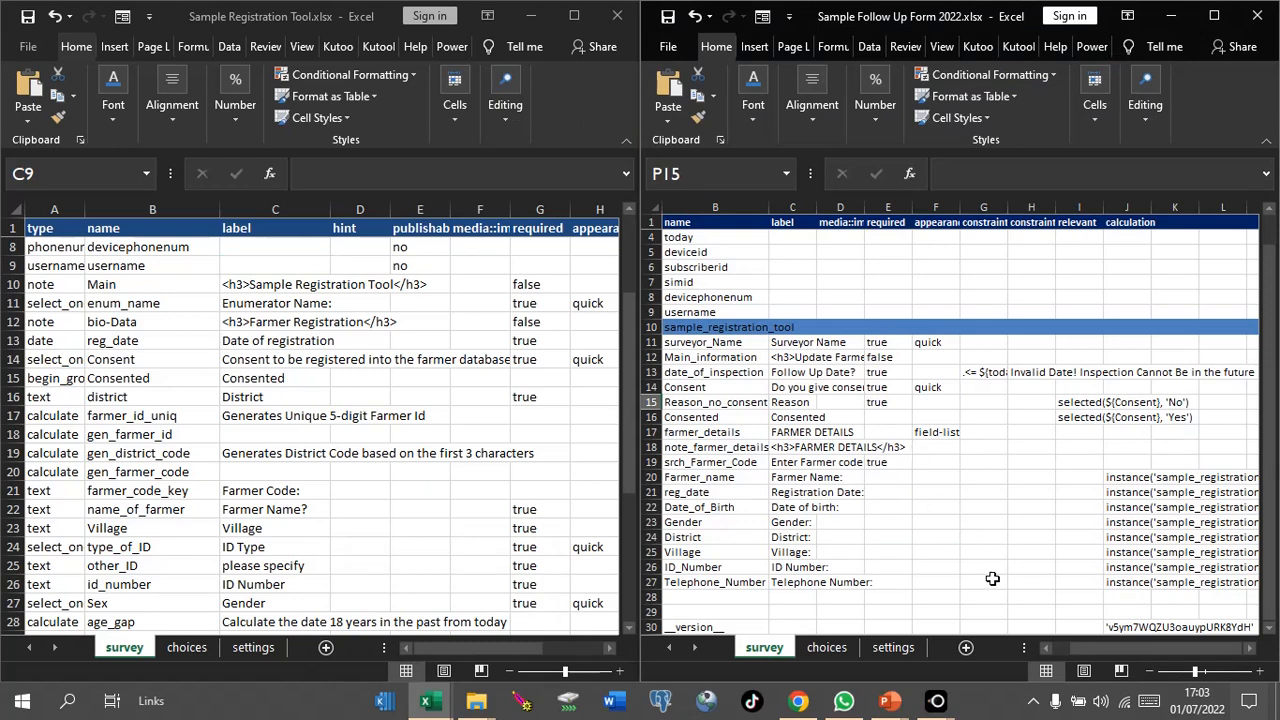
drag(1096, 642, 1048, 649)
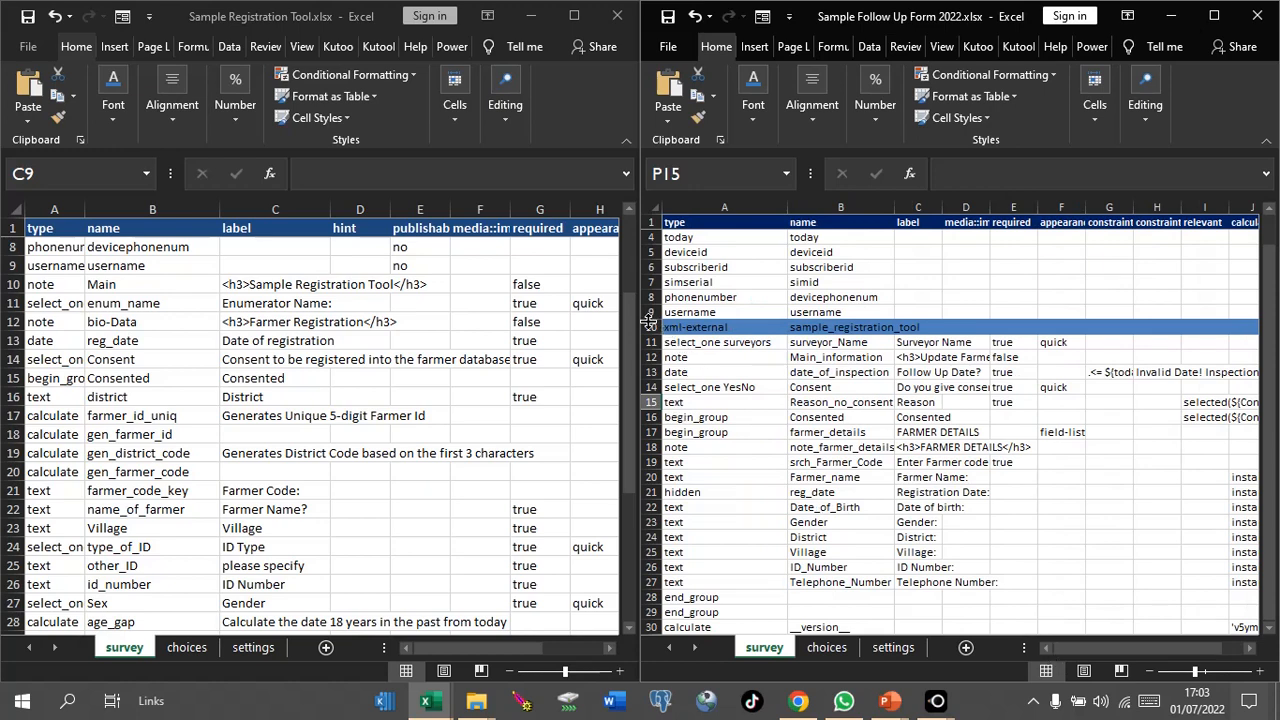
click(531, 15)
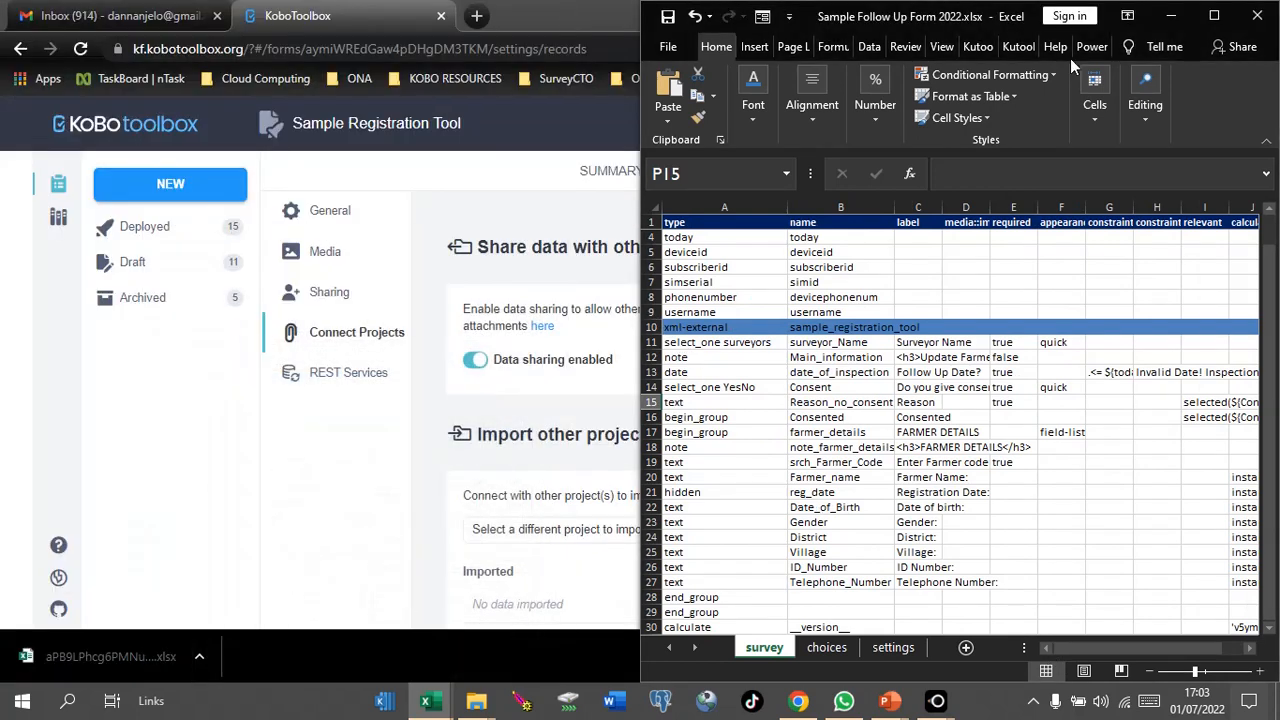
click(1214, 15)
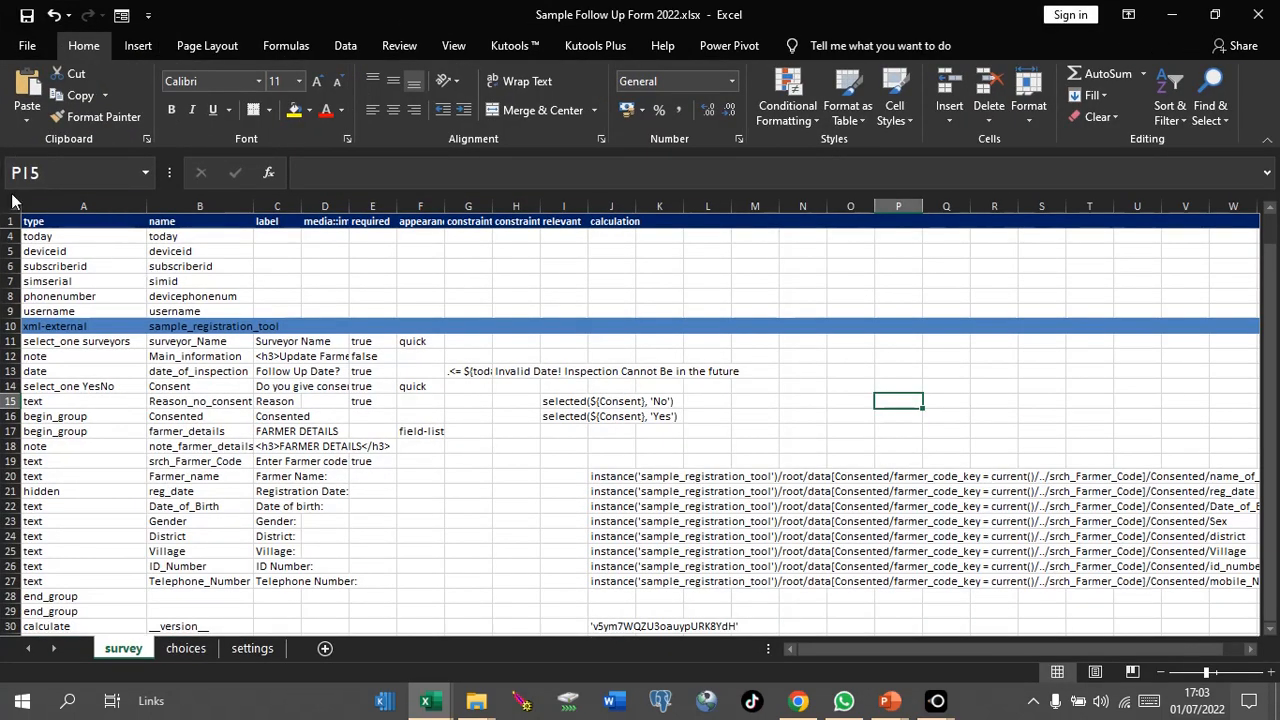
Step: Set all text on the survey sheet to font size 14
click(10, 203)
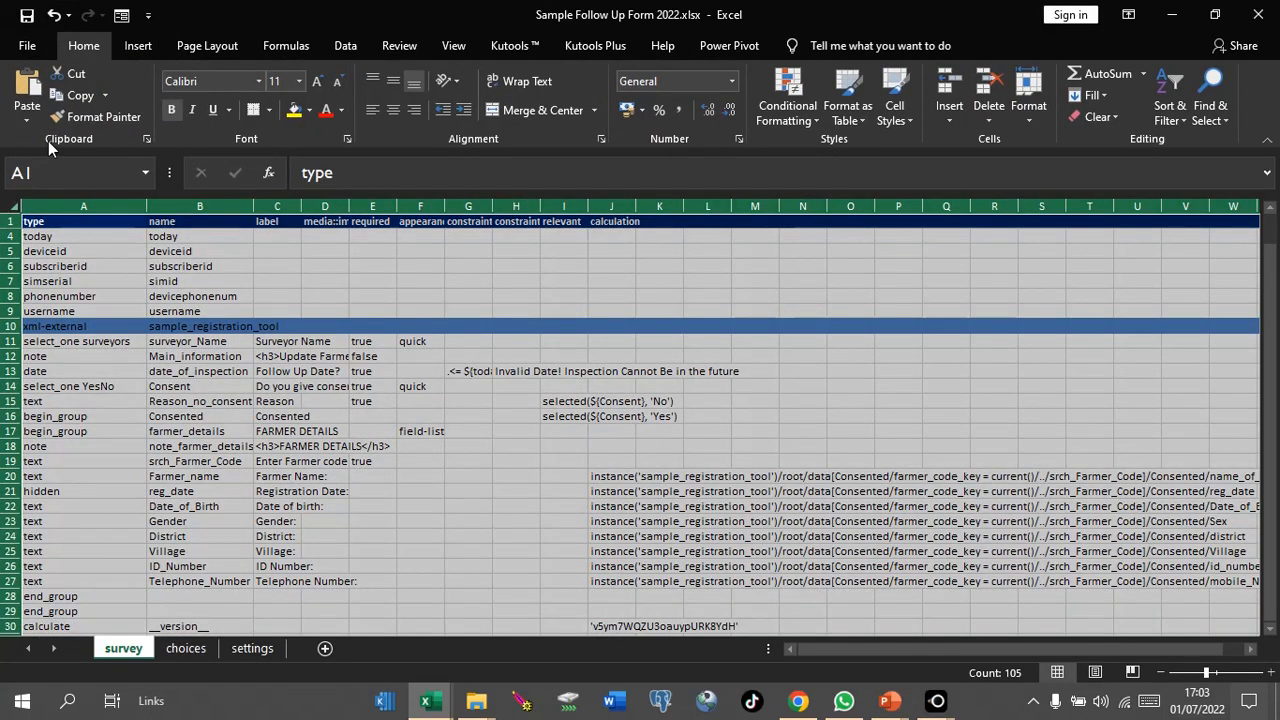
click(298, 84)
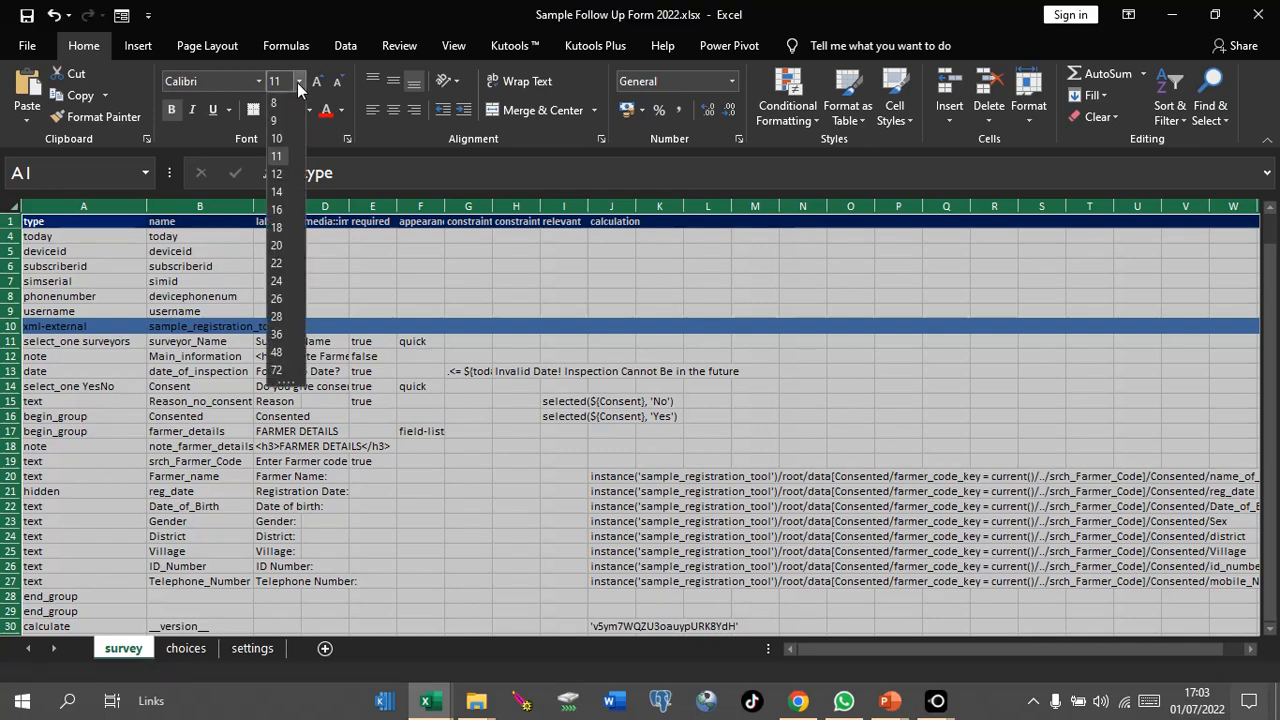
click(280, 190)
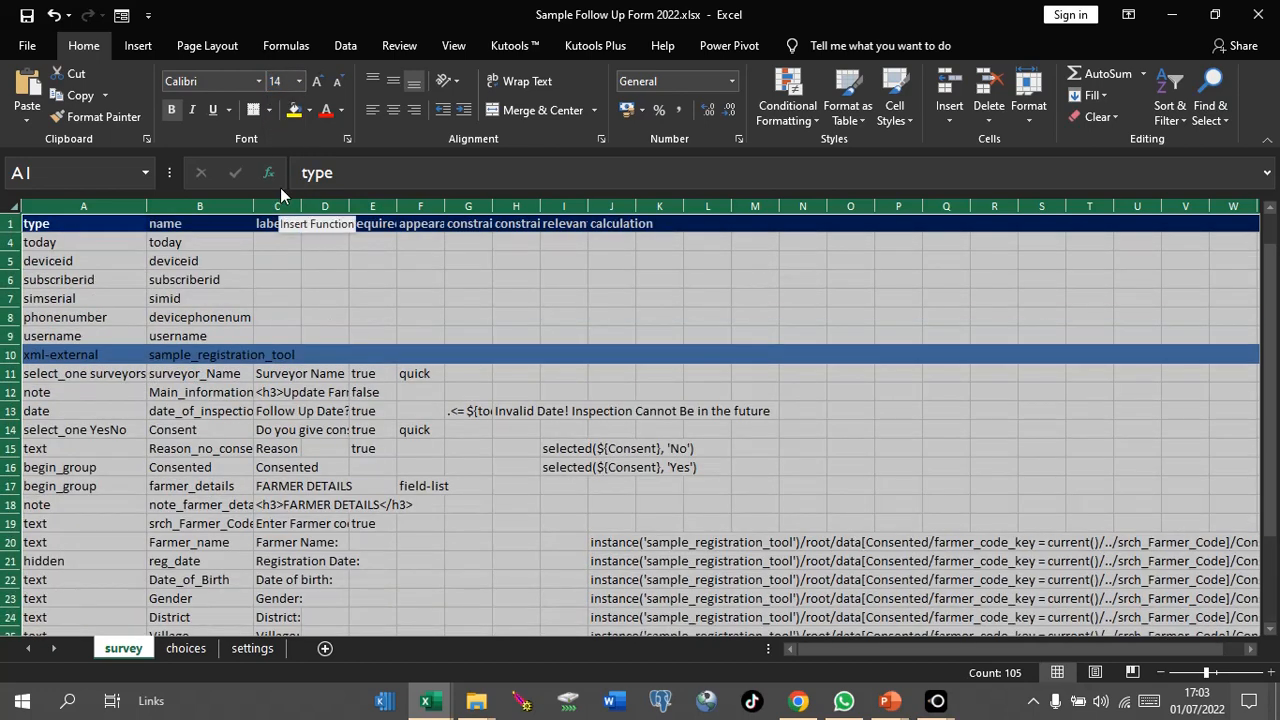
click(294, 279)
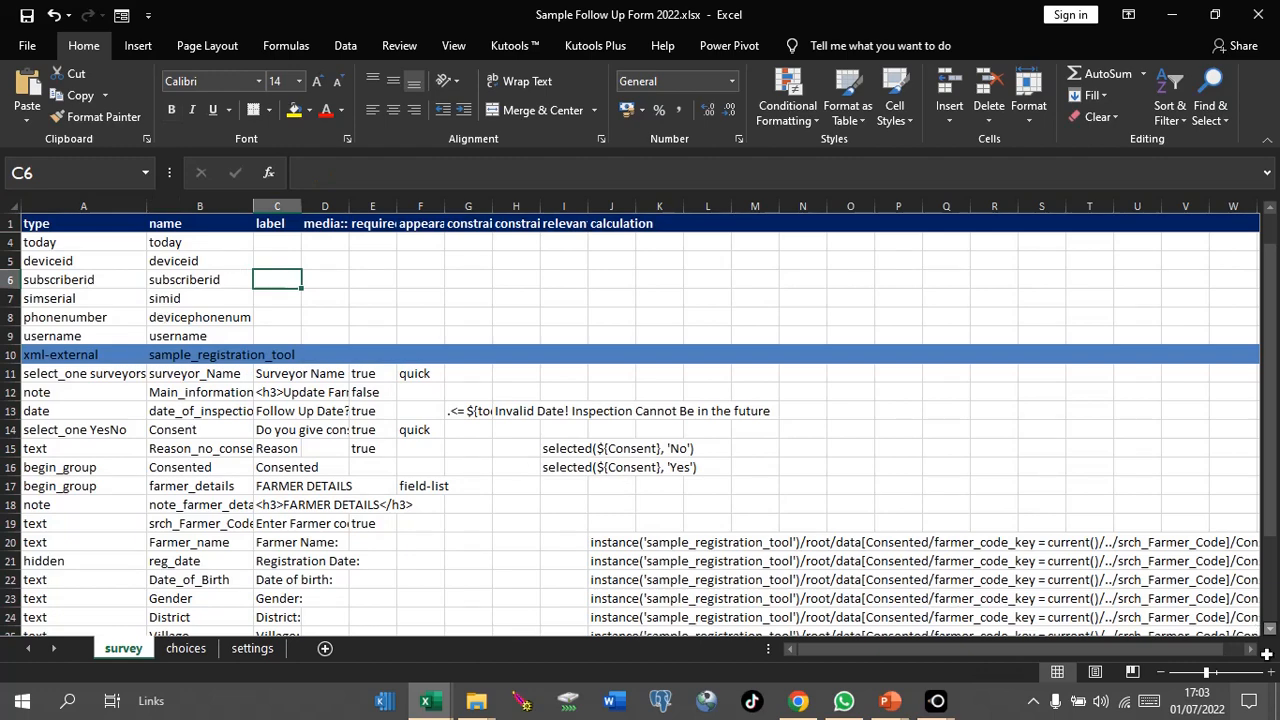
Step: Zoom in on the sheet and select row 10 holding the xml-external entry
click(1272, 676)
click(1272, 676)
click(1272, 676)
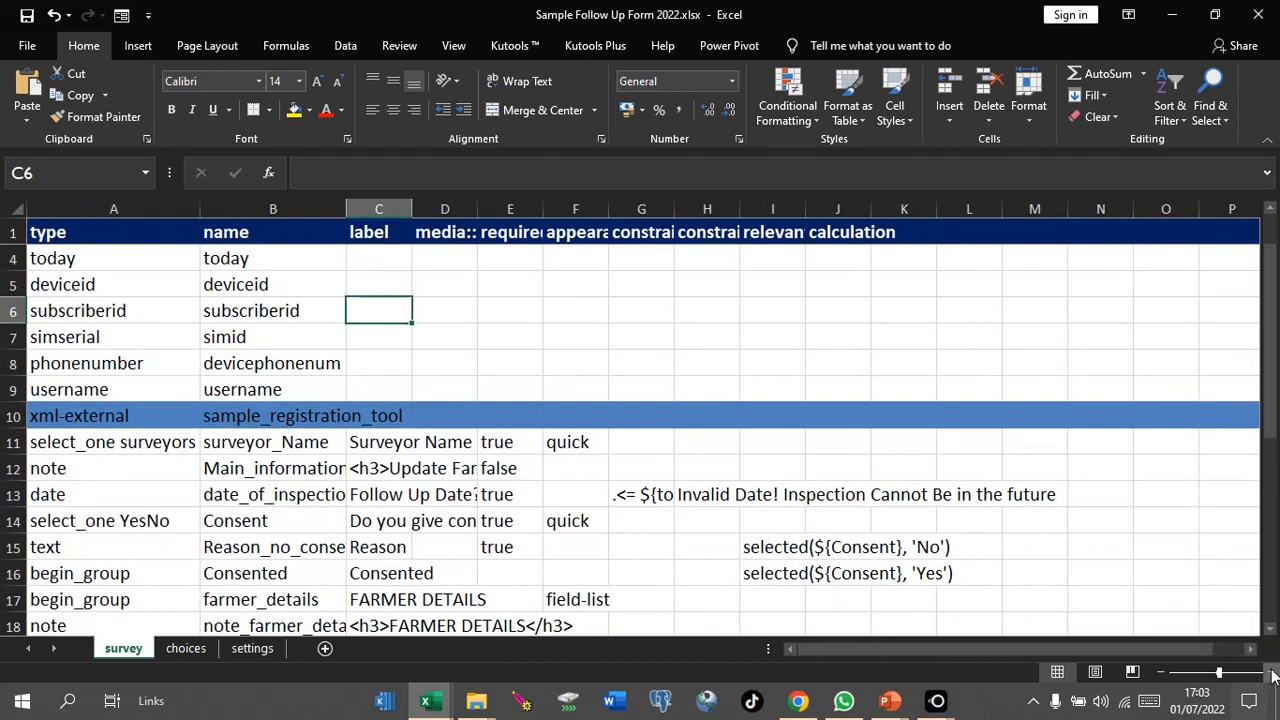
click(1272, 676)
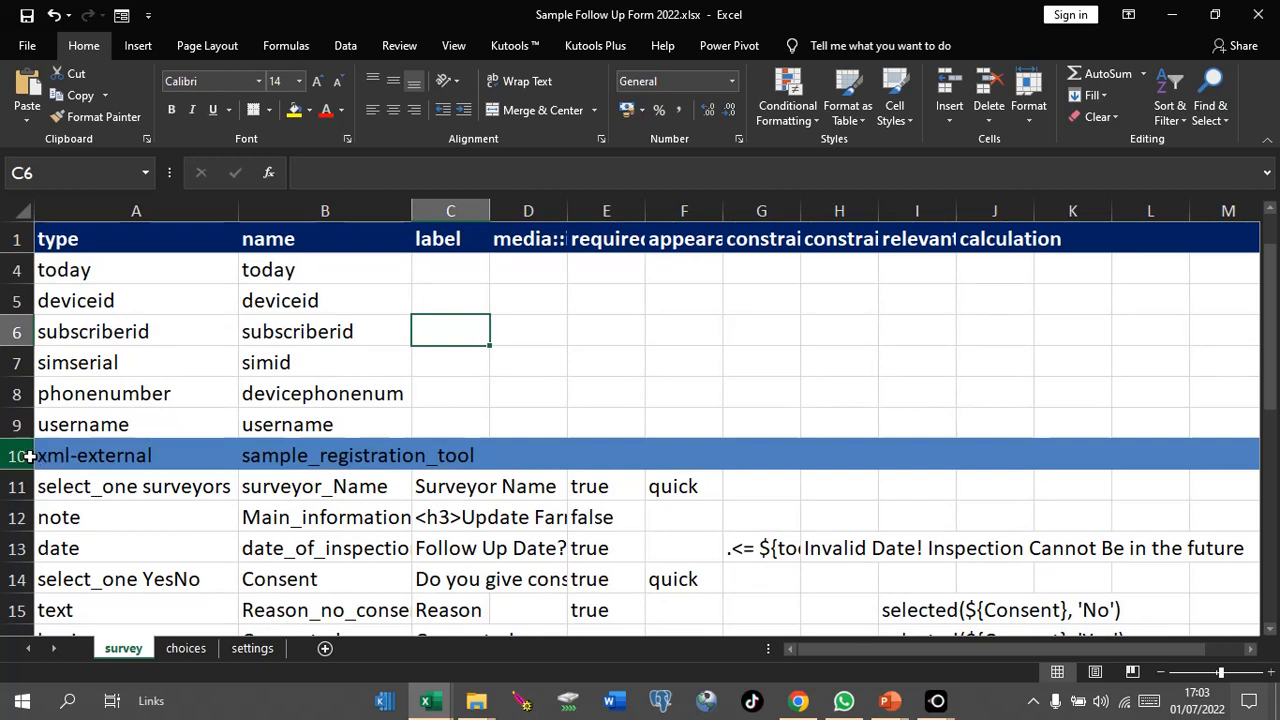
click(20, 456)
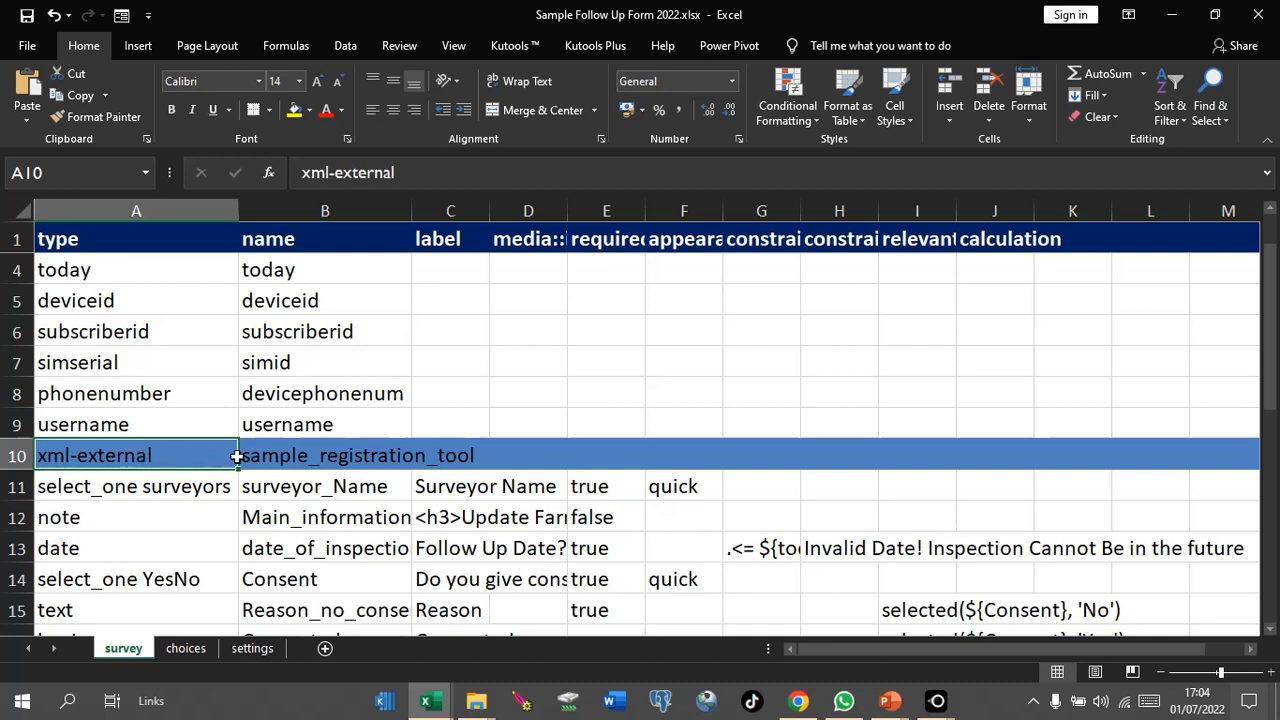
Step: Widen column B to fit sample_registration_tool and column C to show full question labels
click(287, 459)
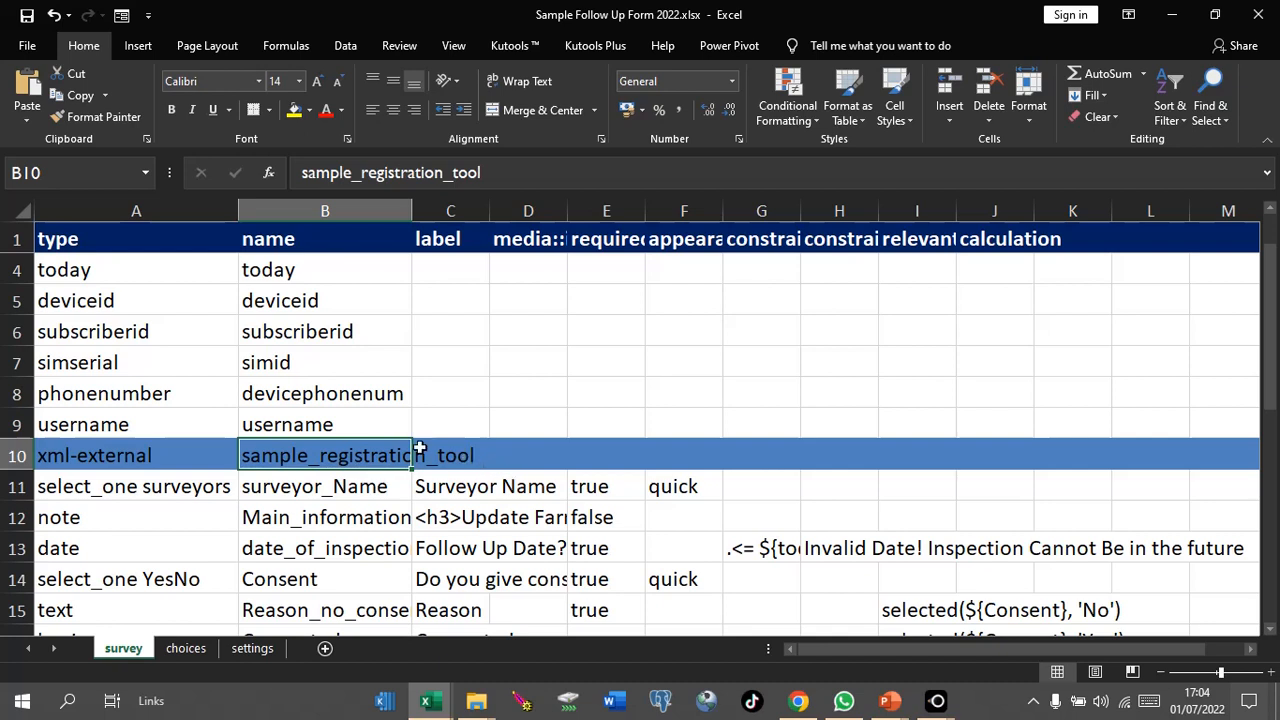
drag(410, 213, 506, 221)
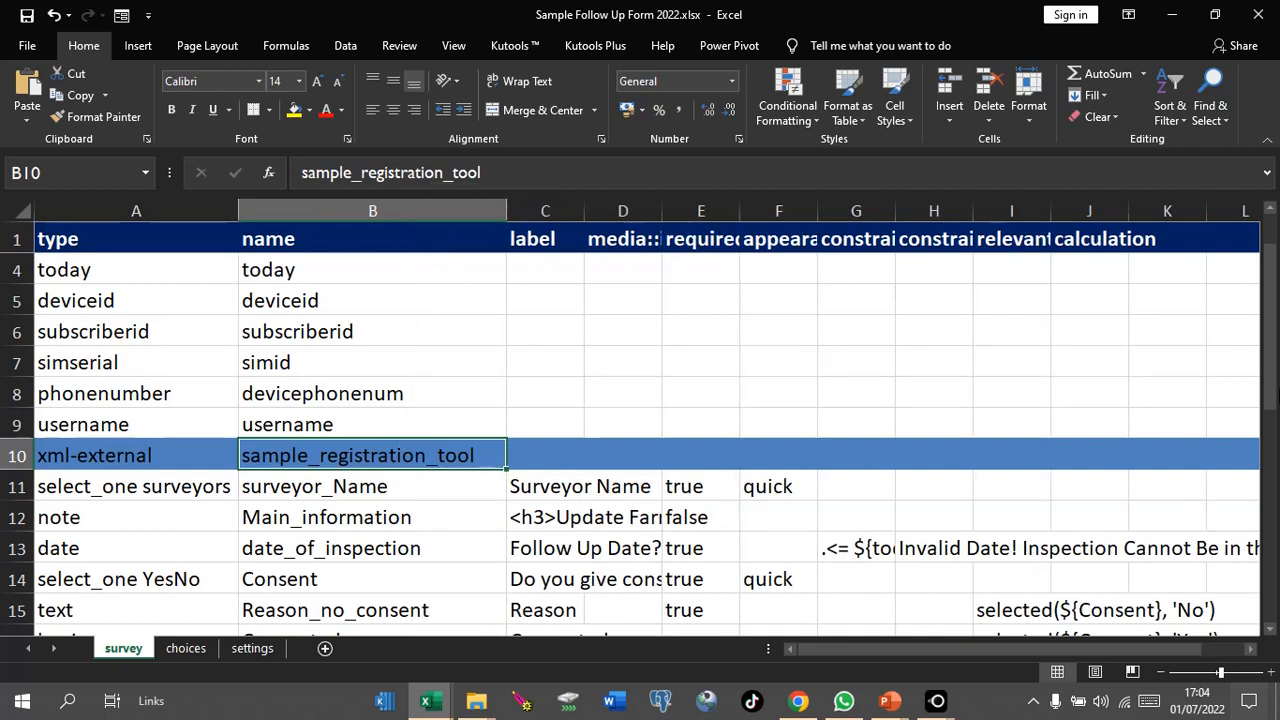
drag(1272, 408, 1270, 510)
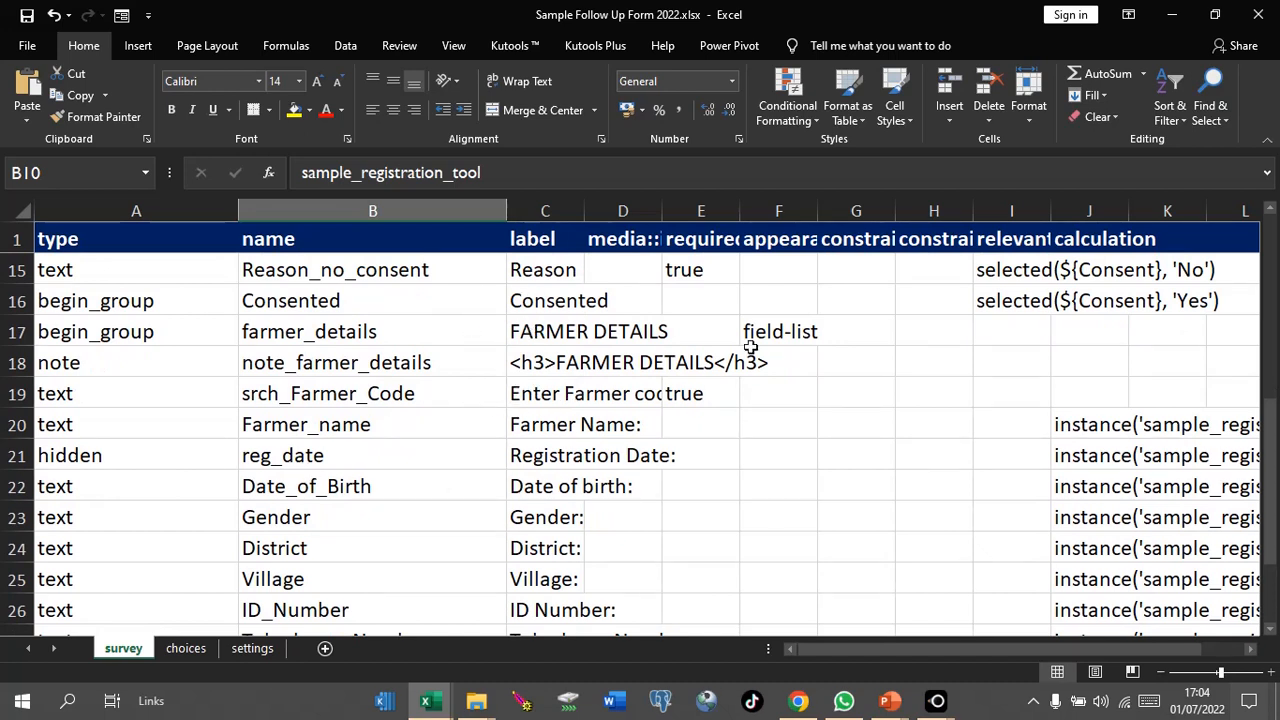
drag(1272, 462, 1268, 398)
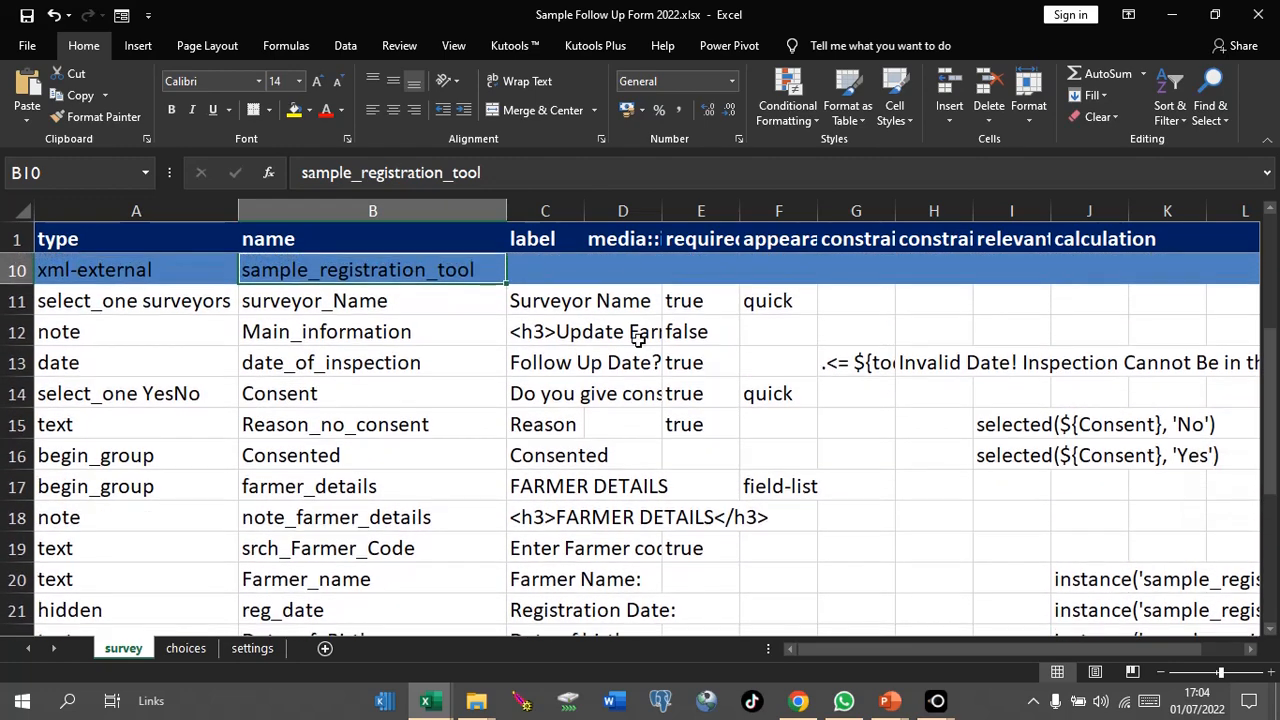
drag(584, 210, 781, 214)
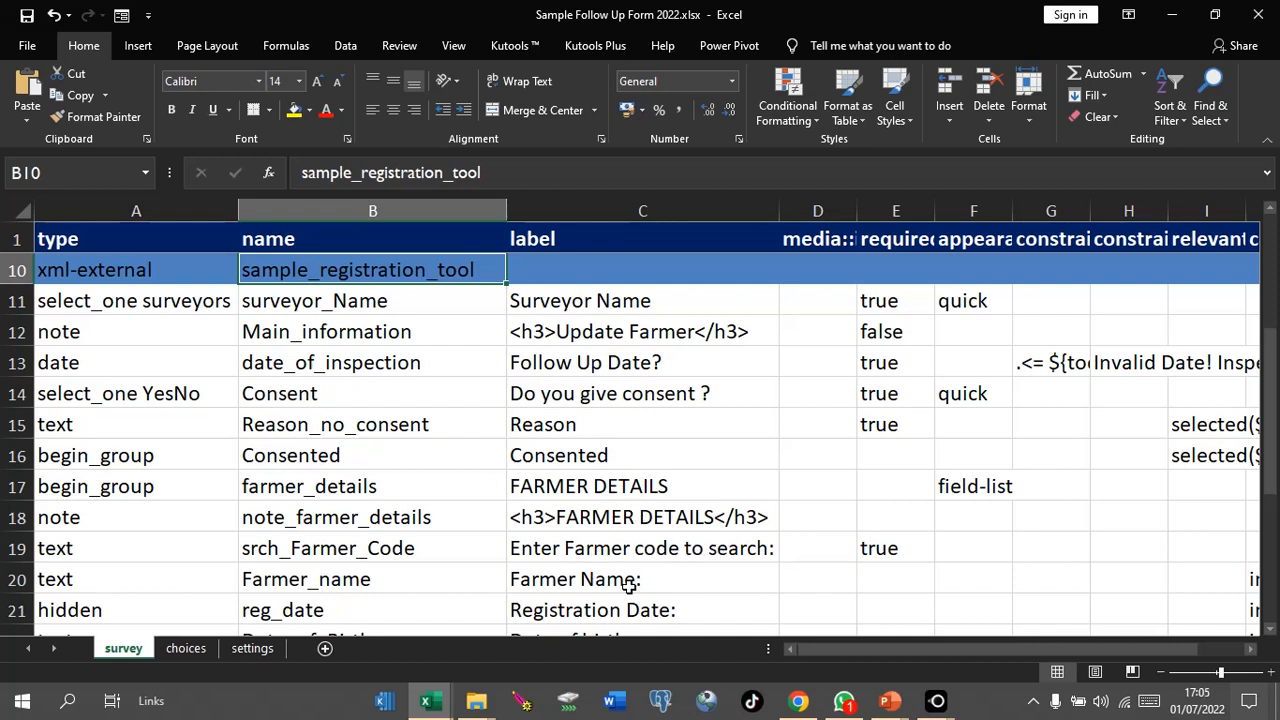
click(17, 579)
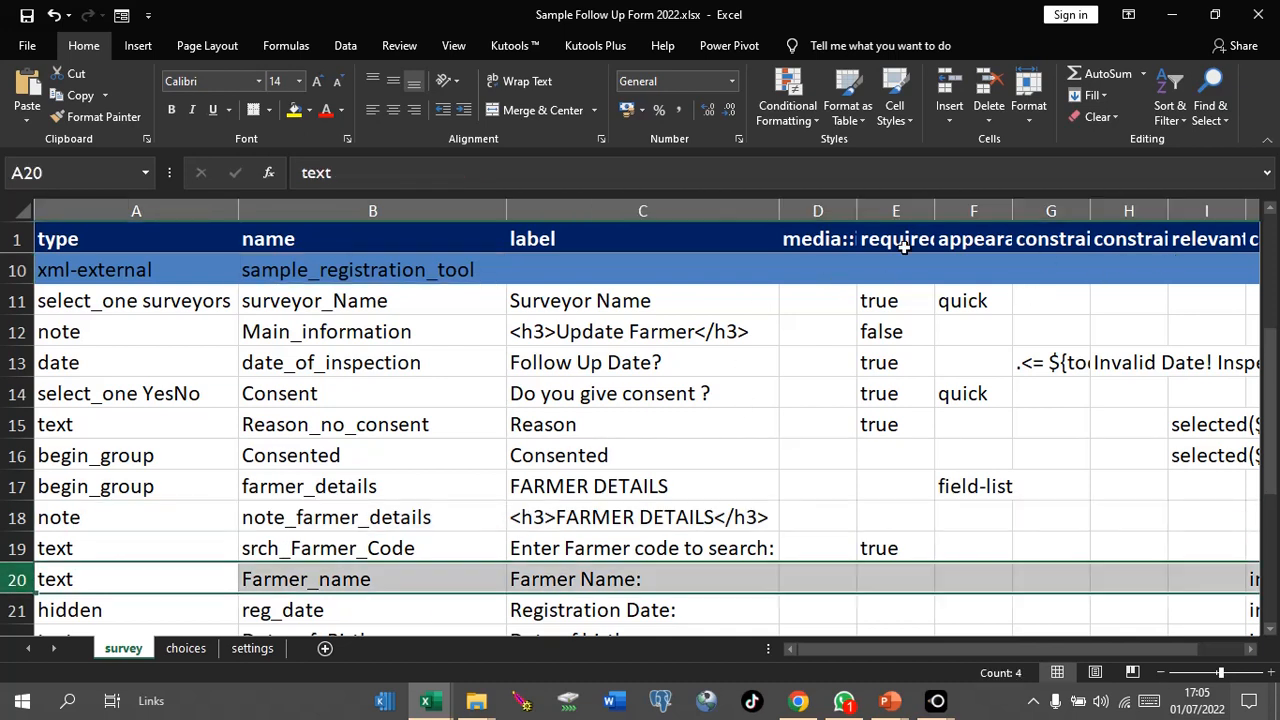
Step: Narrow columns C and A, scroll to the farmer detail rows, and select calculation column J
drag(776, 210, 723, 222)
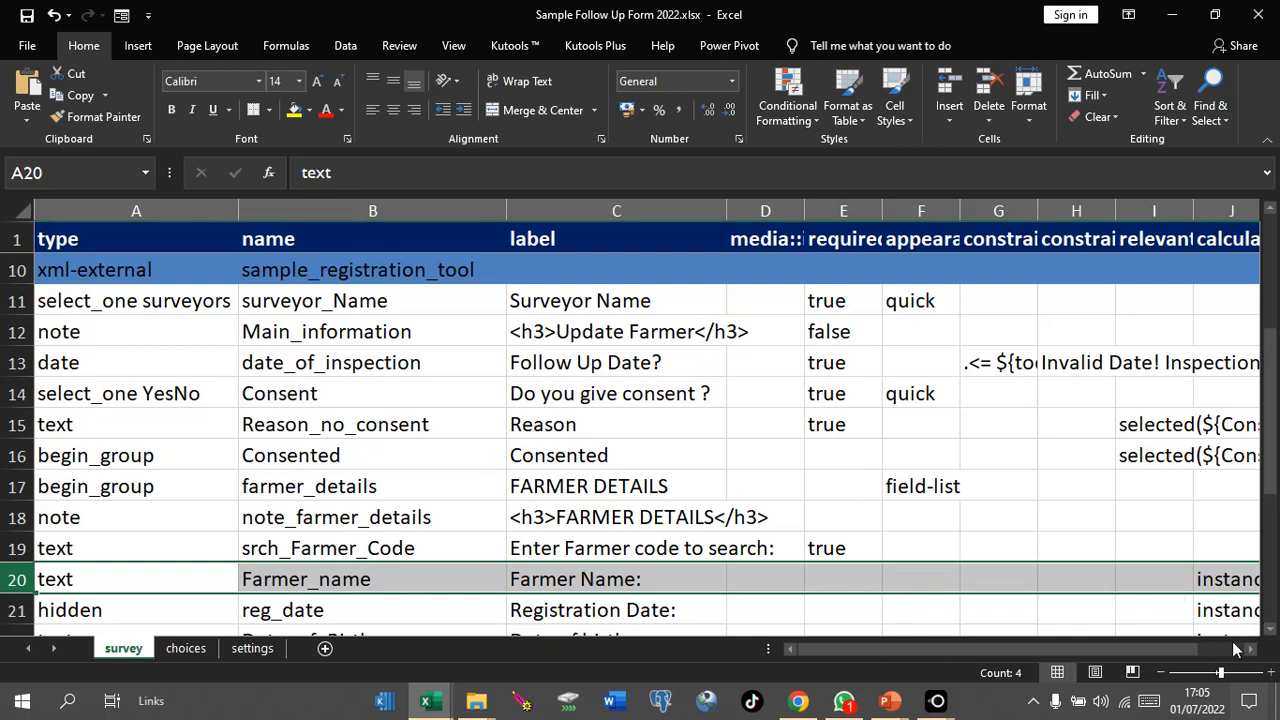
click(1271, 630)
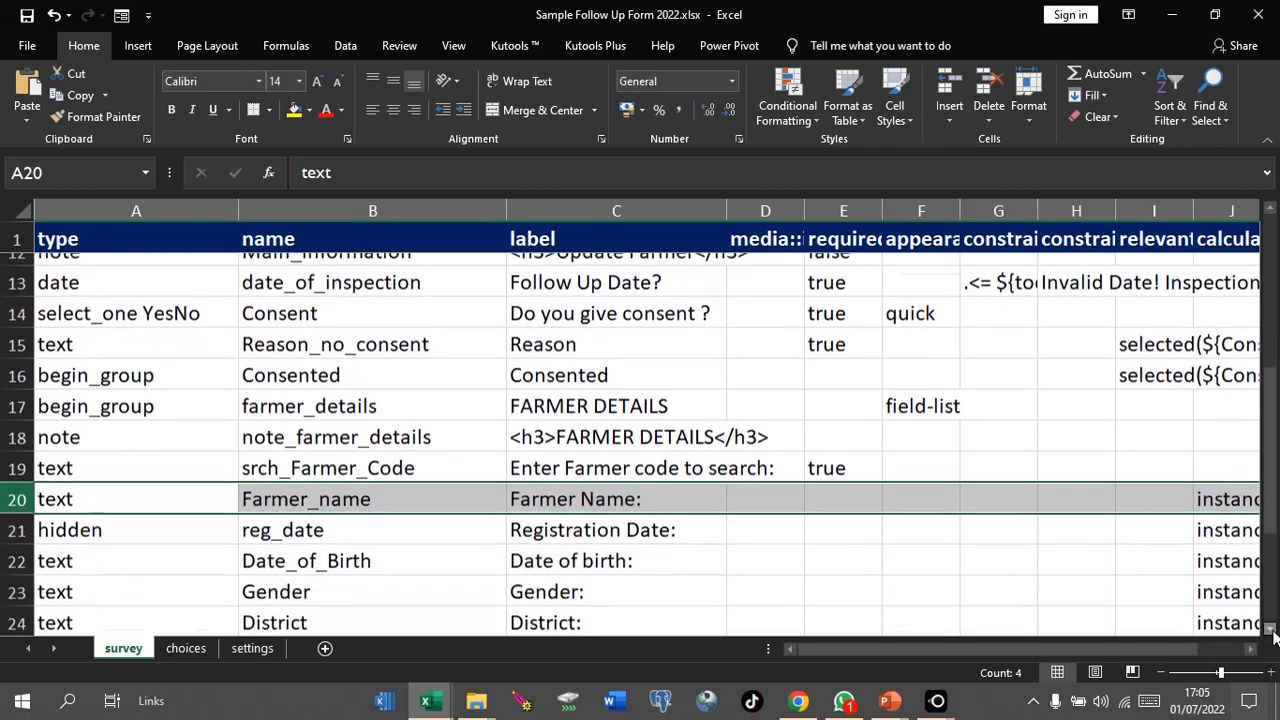
click(1271, 630)
click(1271, 630)
click(1271, 630)
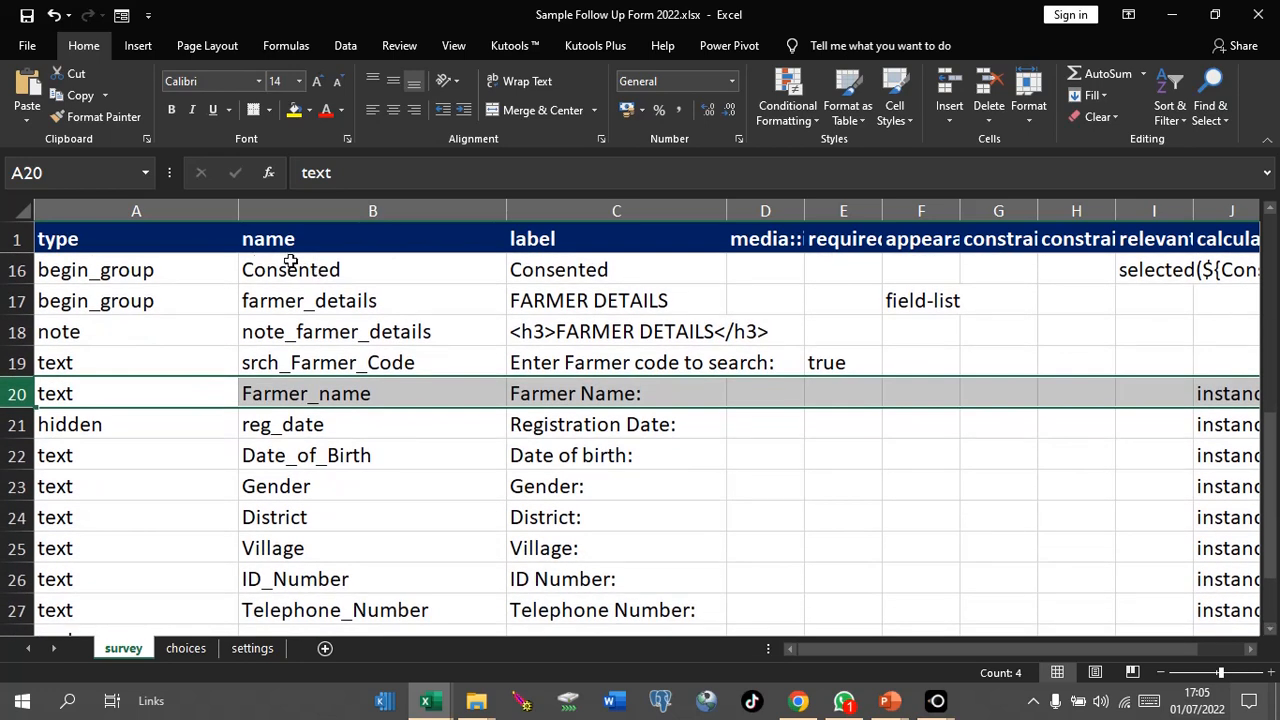
drag(235, 209, 153, 217)
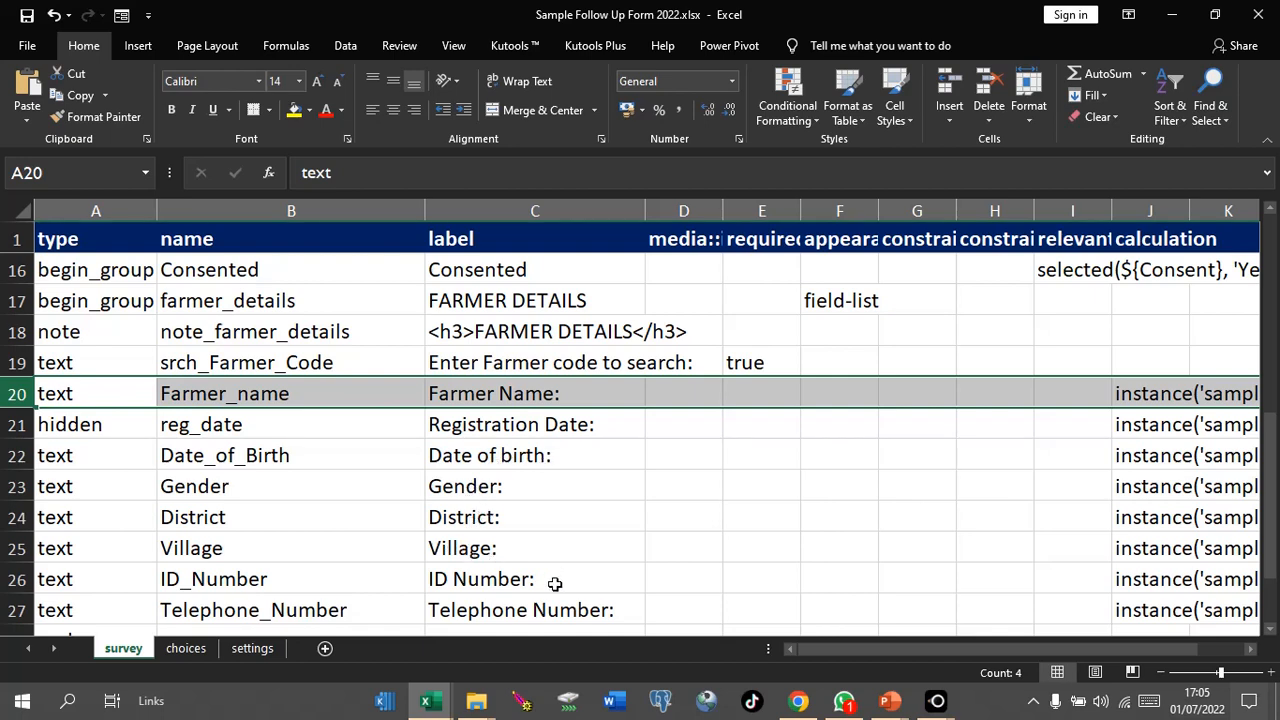
double_click(1270, 634)
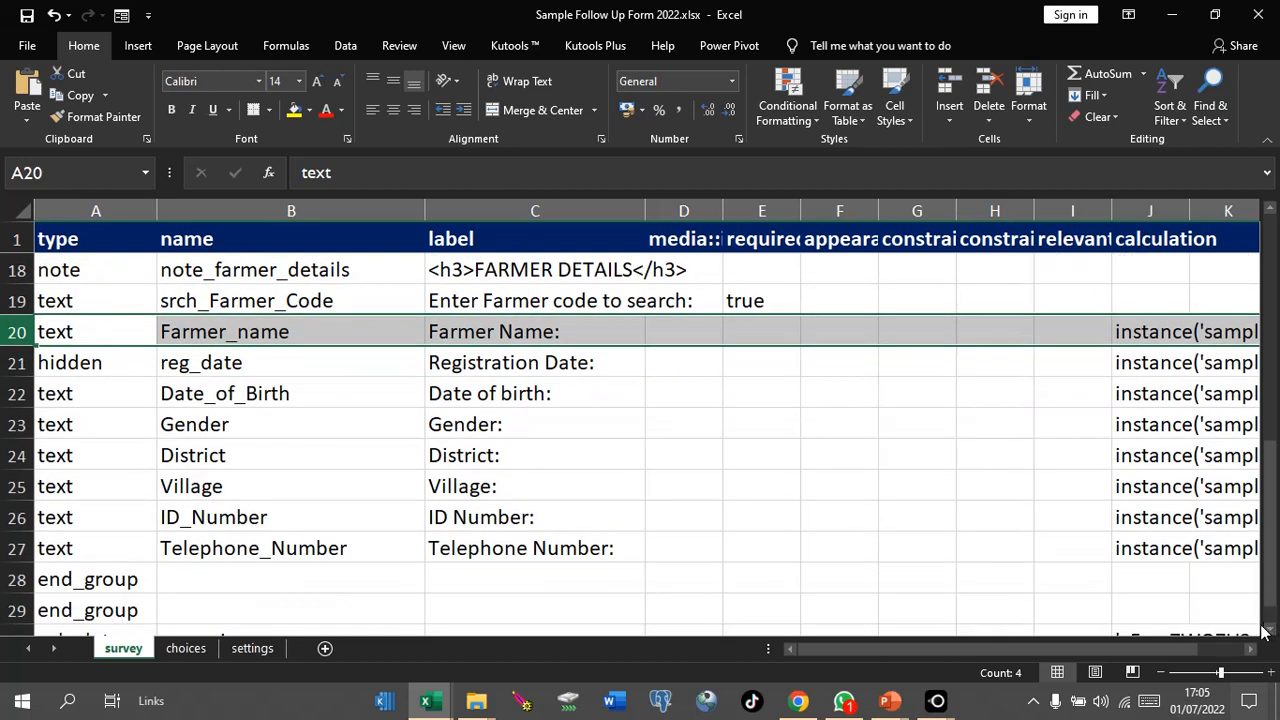
drag(1150, 649, 1218, 655)
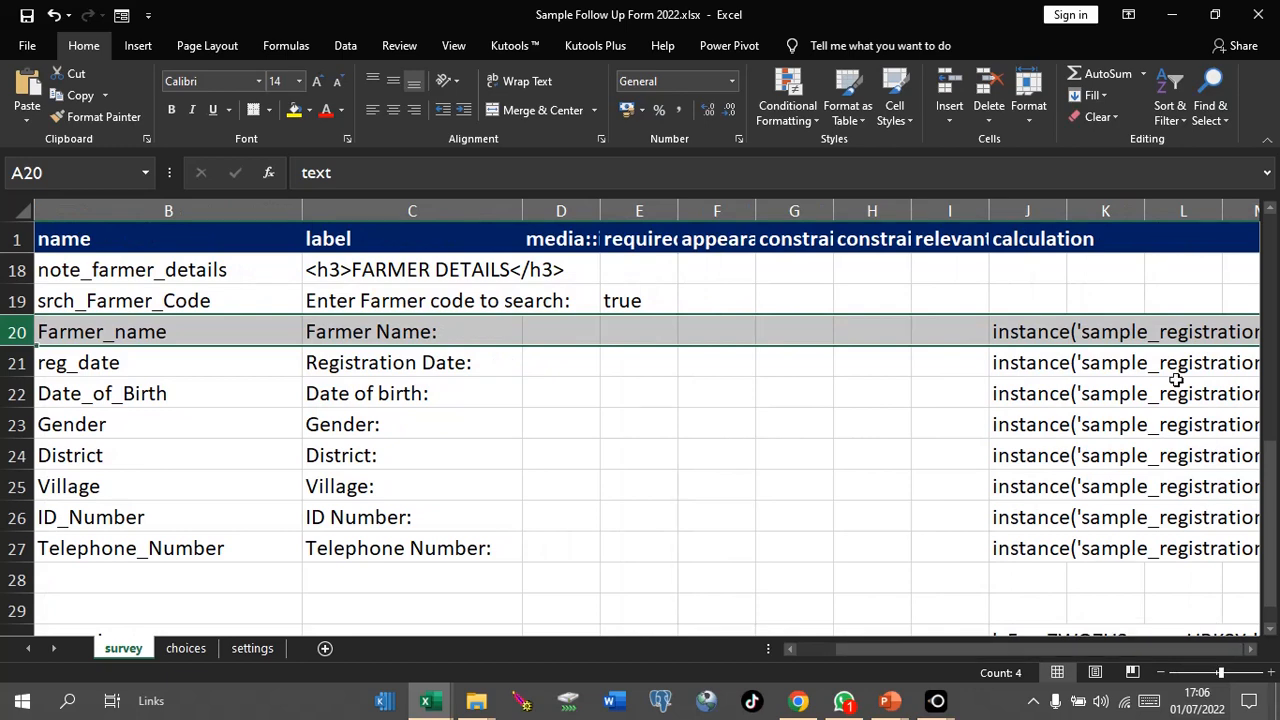
click(1023, 205)
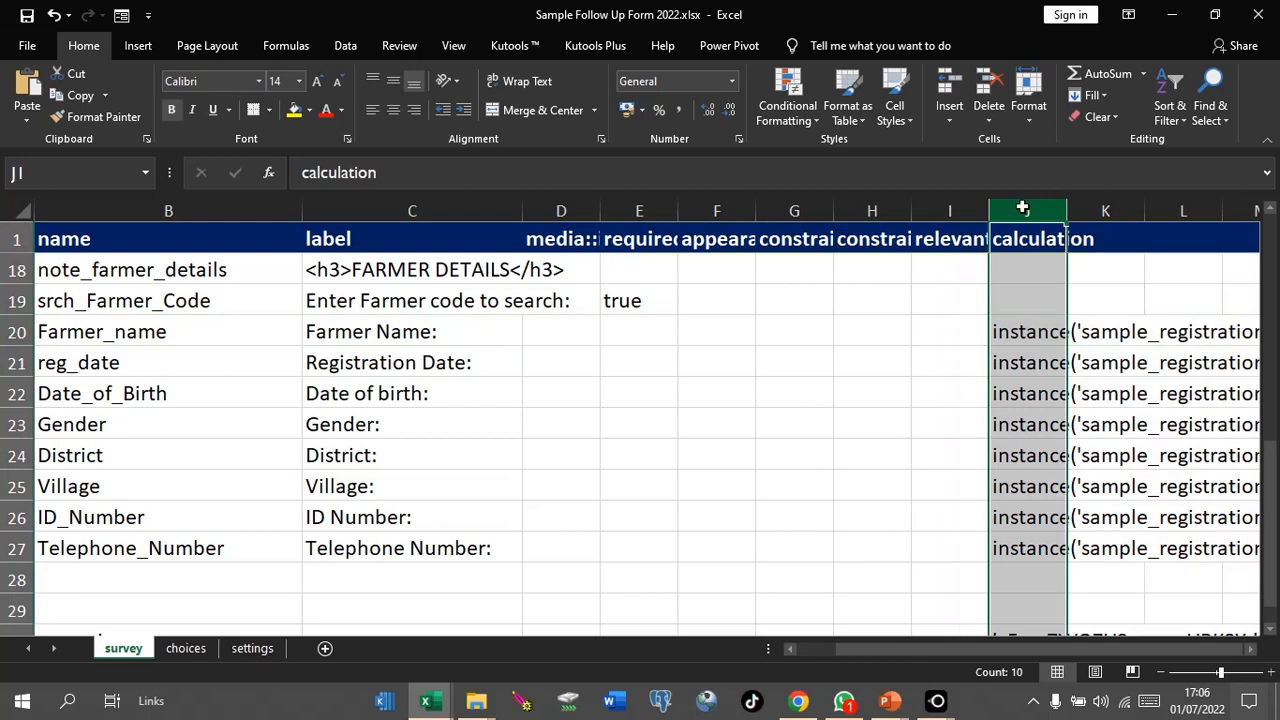
Step: Zoom out, narrow columns B and C, and widen calculation column J to 83.86
click(1252, 650)
click(1252, 650)
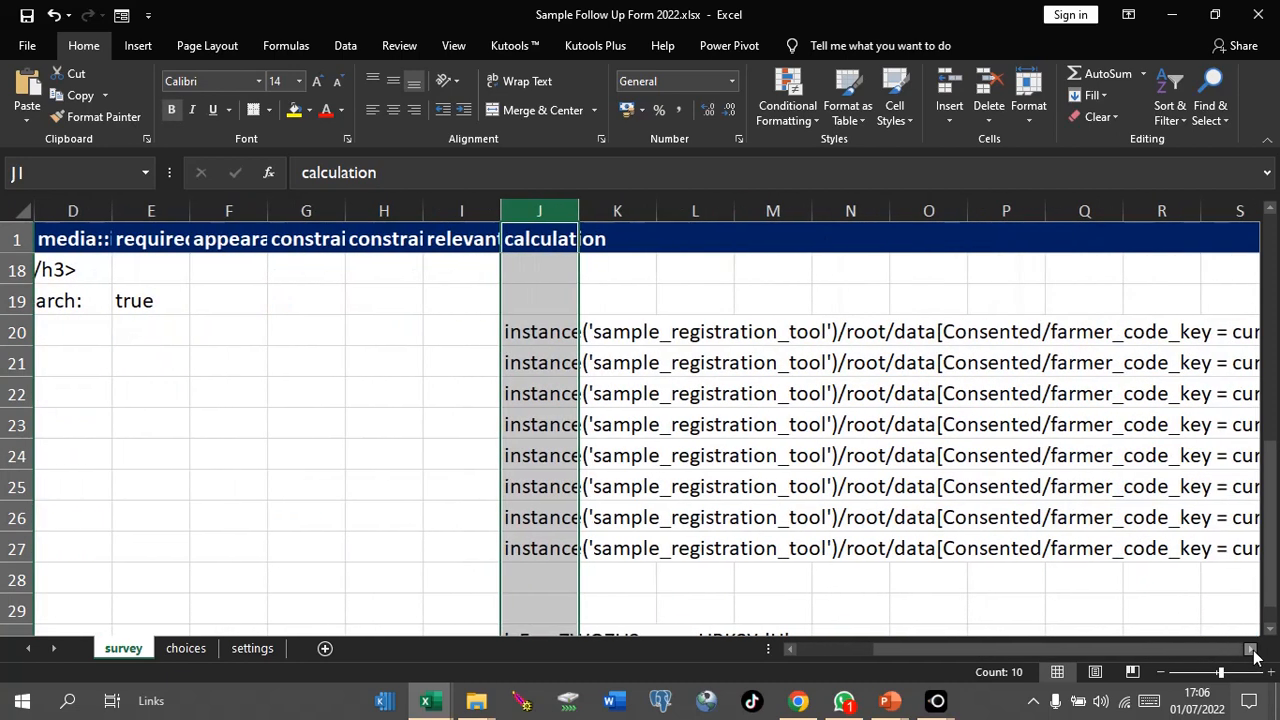
click(1162, 673)
click(1163, 673)
click(1163, 673)
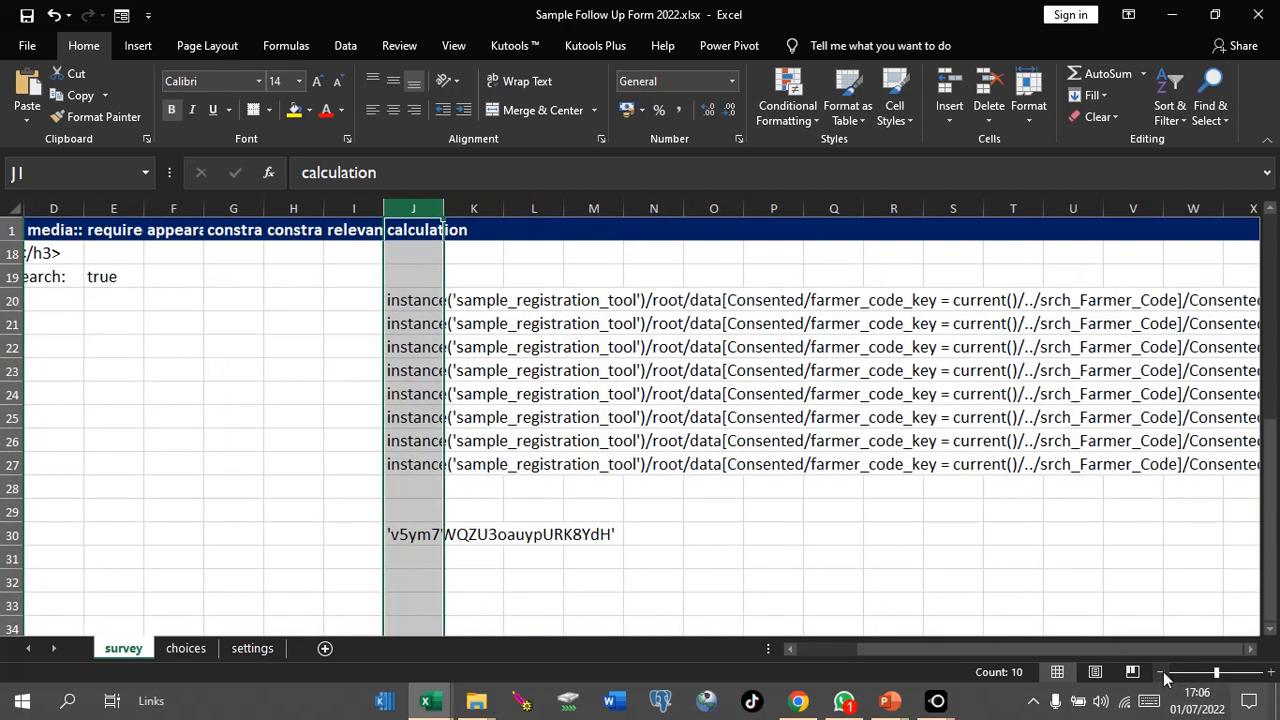
drag(1078, 646, 947, 646)
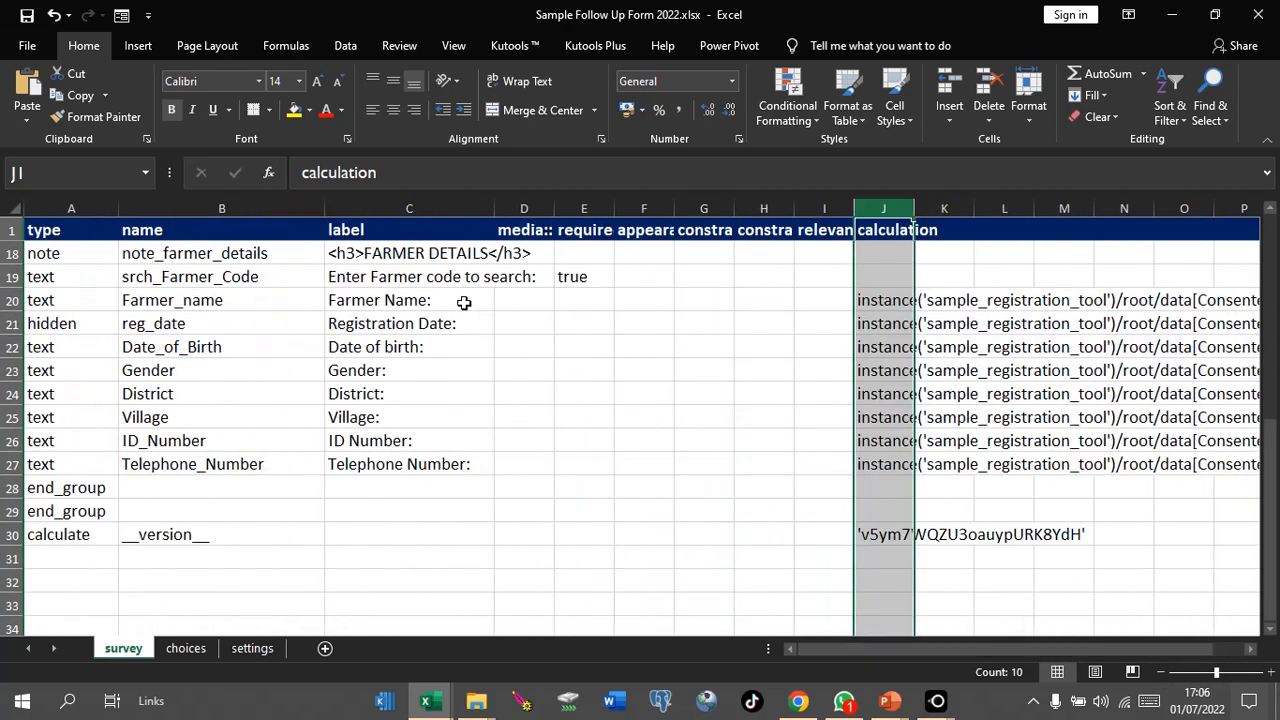
drag(325, 207, 231, 206)
drag(403, 207, 343, 208)
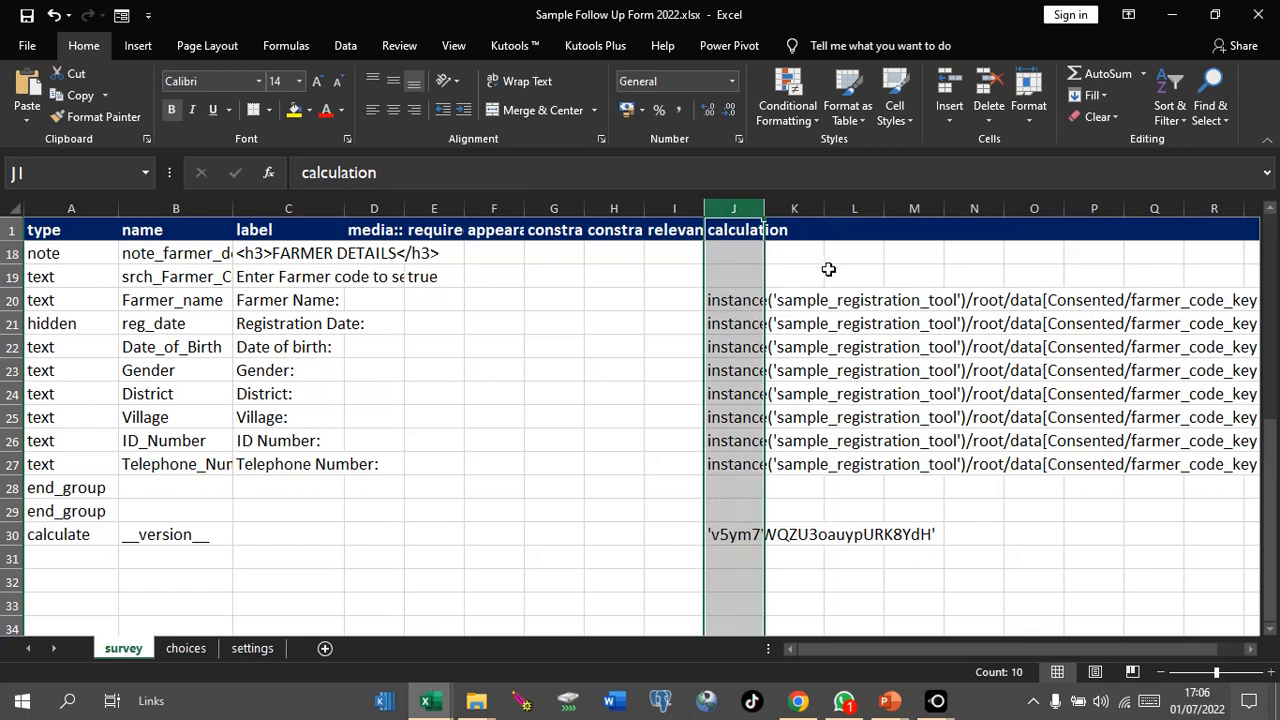
click(742, 300)
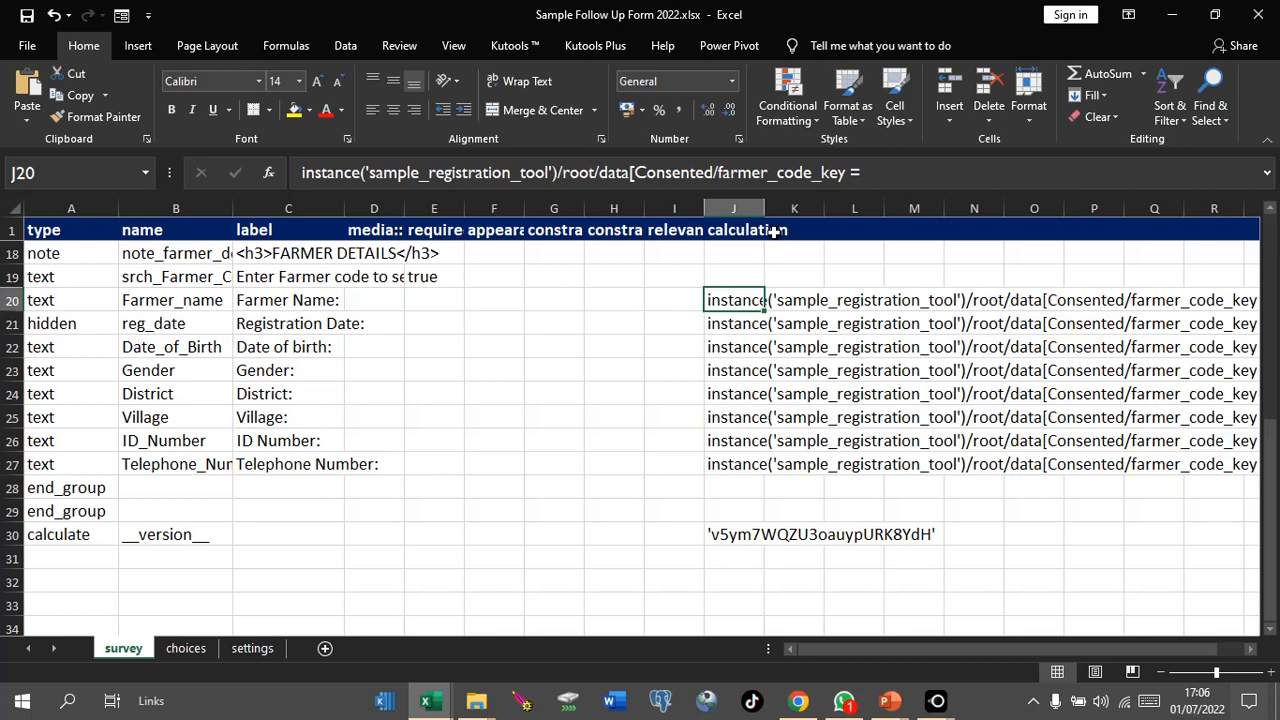
drag(764, 208, 1262, 240)
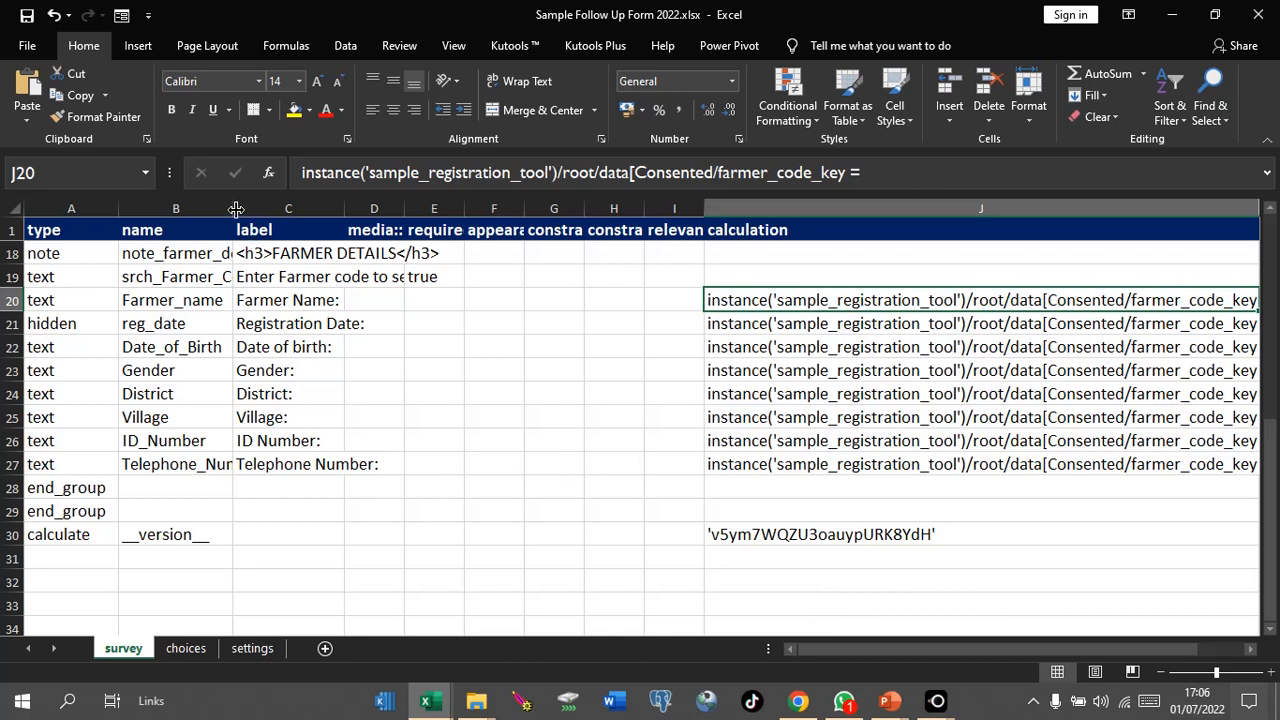
Step: Narrow columns A and B, zoom out two steps, and select srch_Farmer_Code in B19
drag(233, 208, 201, 207)
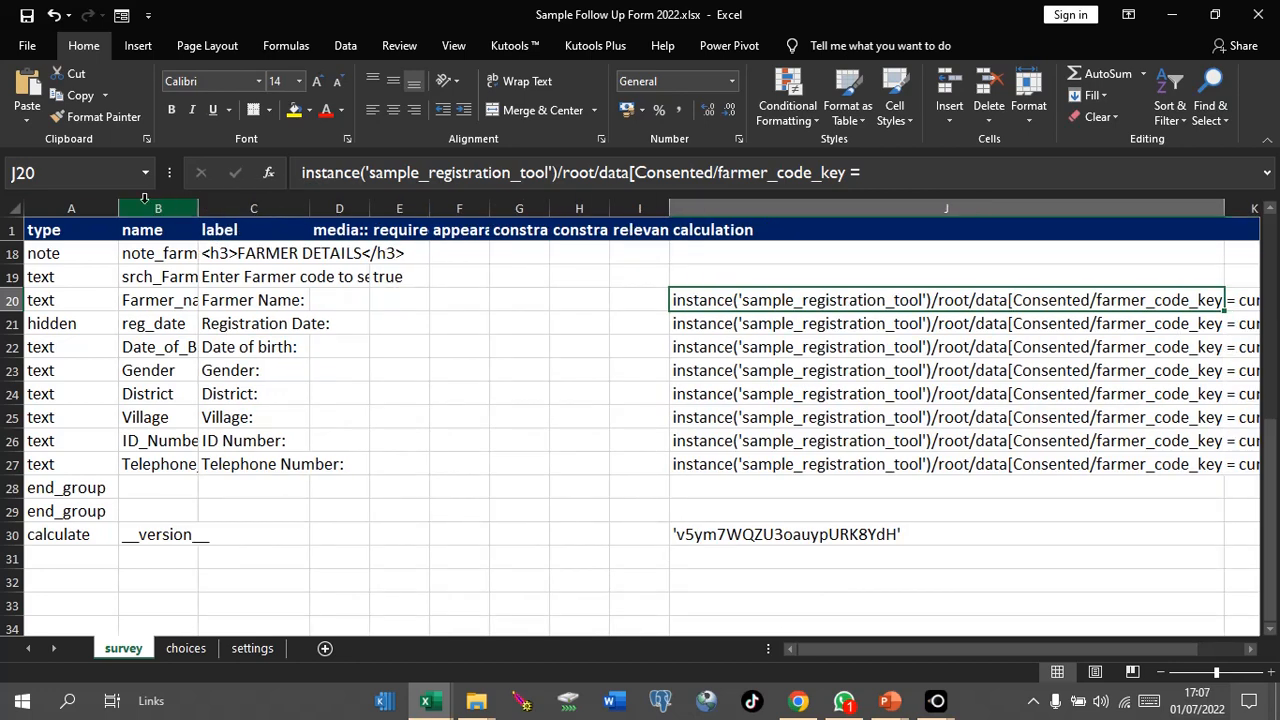
drag(119, 207, 74, 203)
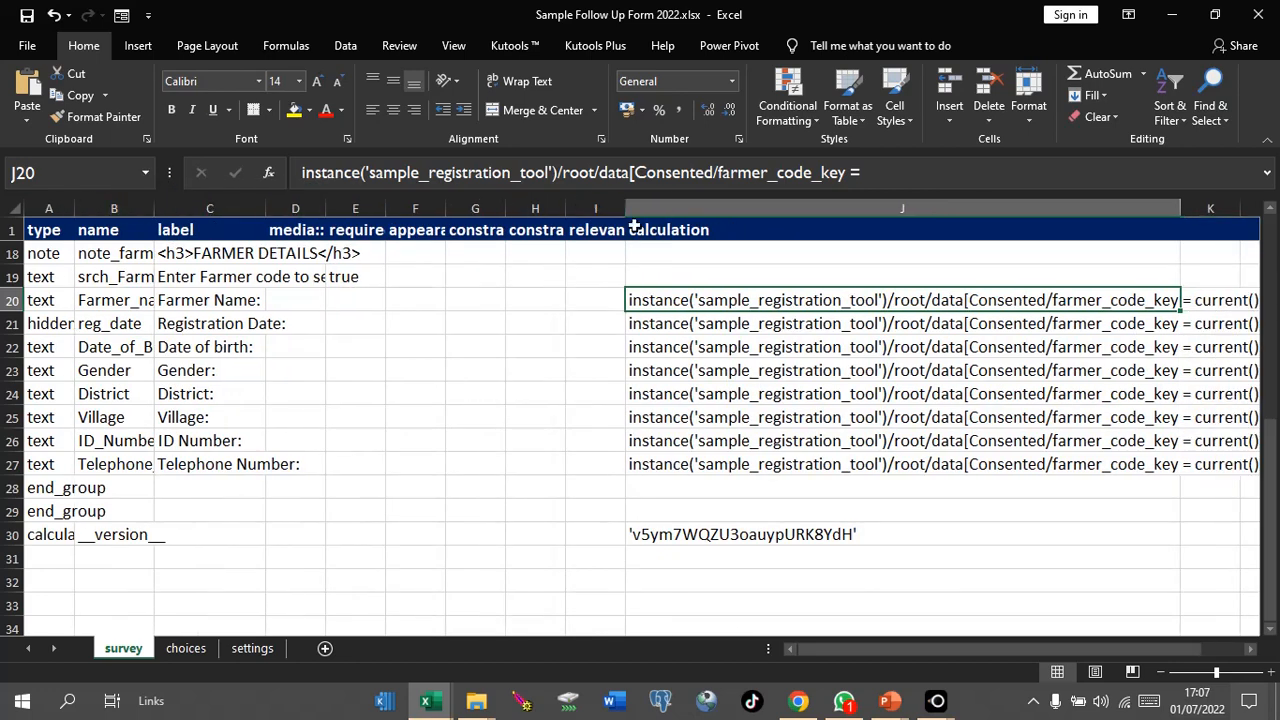
click(1161, 673)
click(1161, 673)
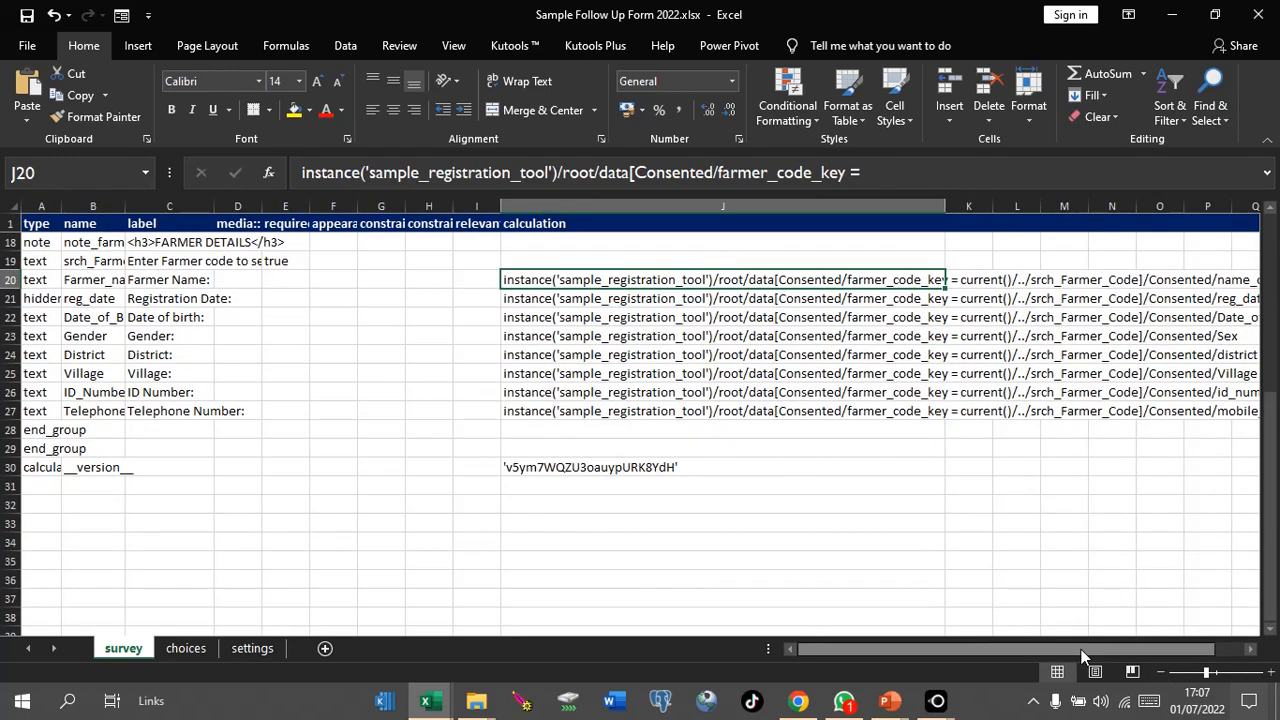
drag(1140, 648, 1205, 645)
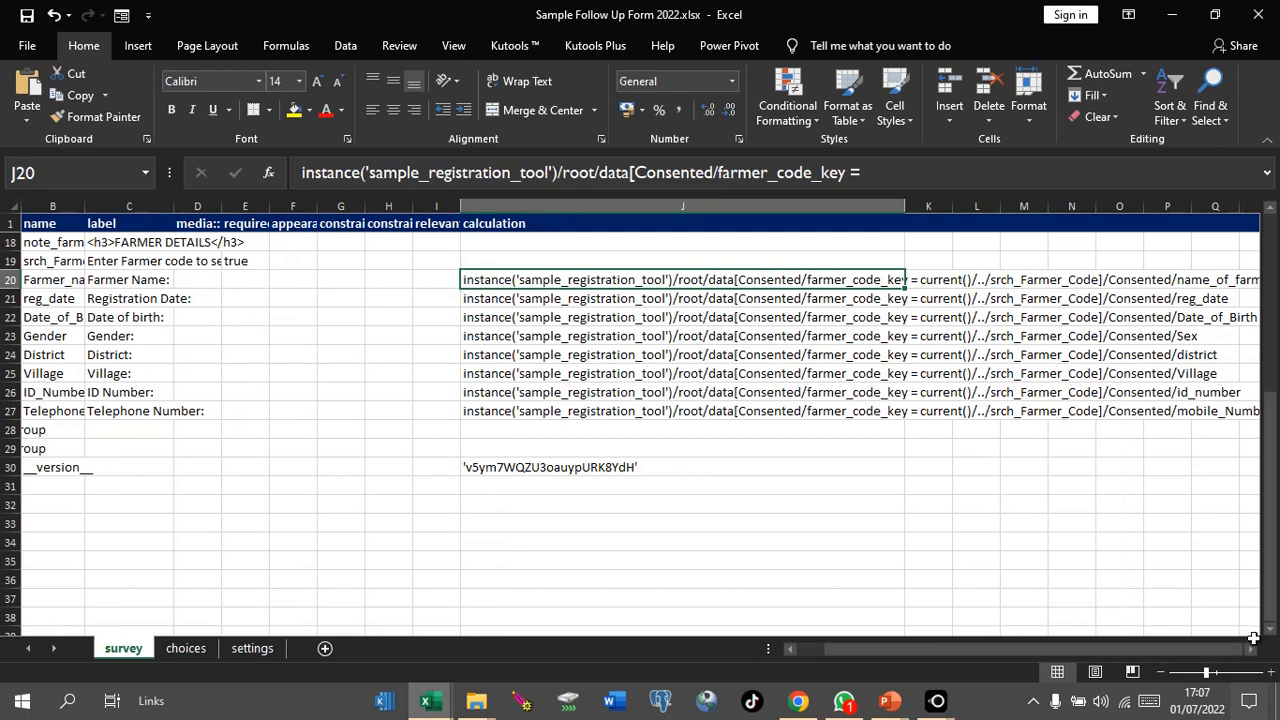
click(1250, 649)
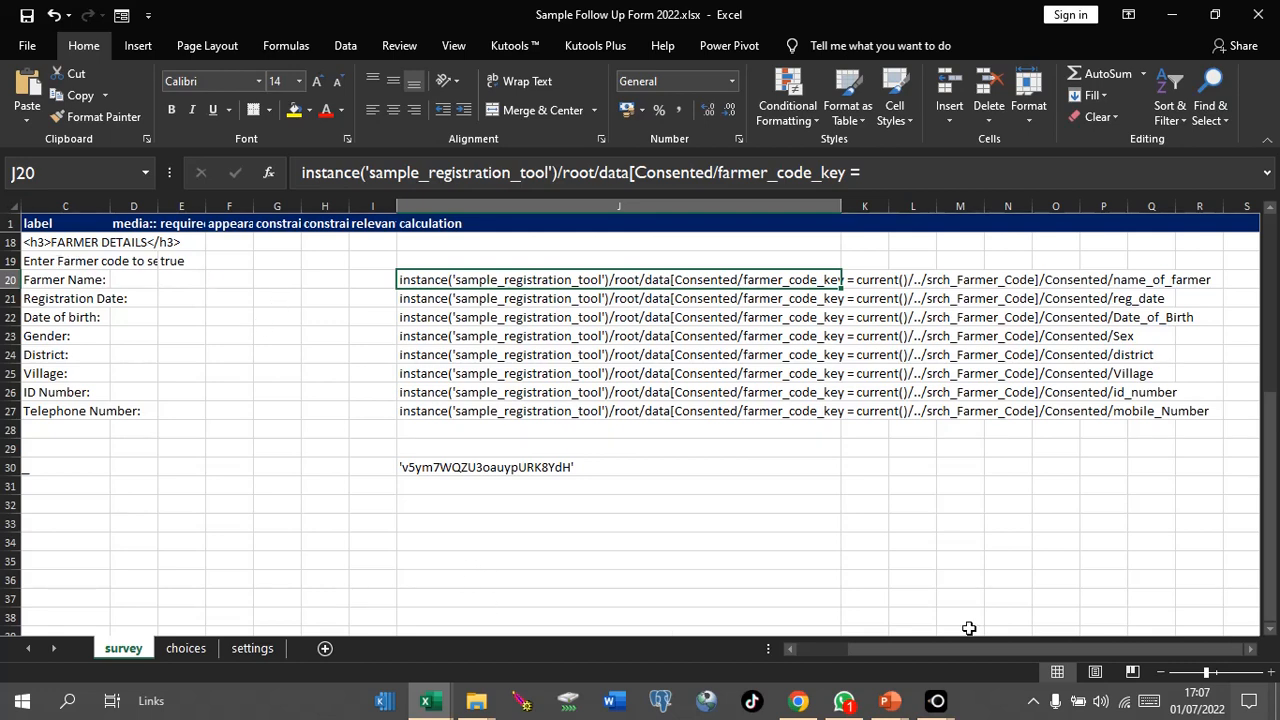
drag(946, 647, 890, 647)
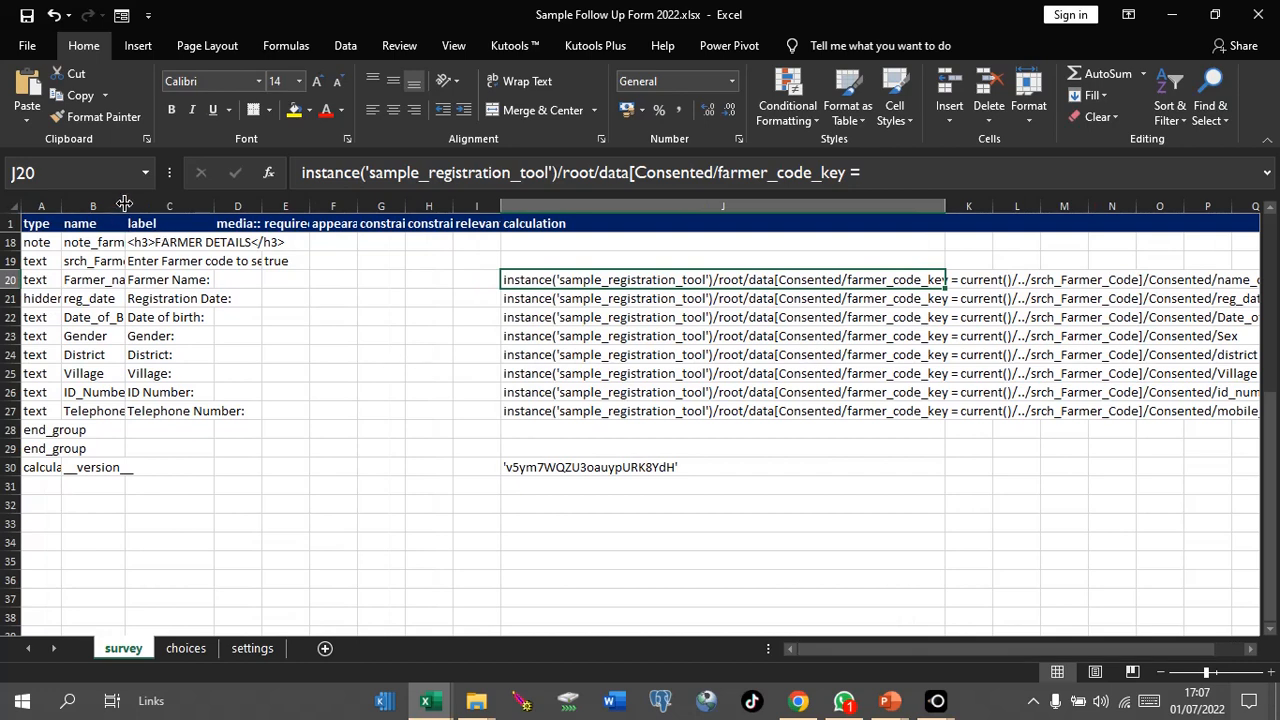
drag(124, 204, 169, 205)
click(143, 262)
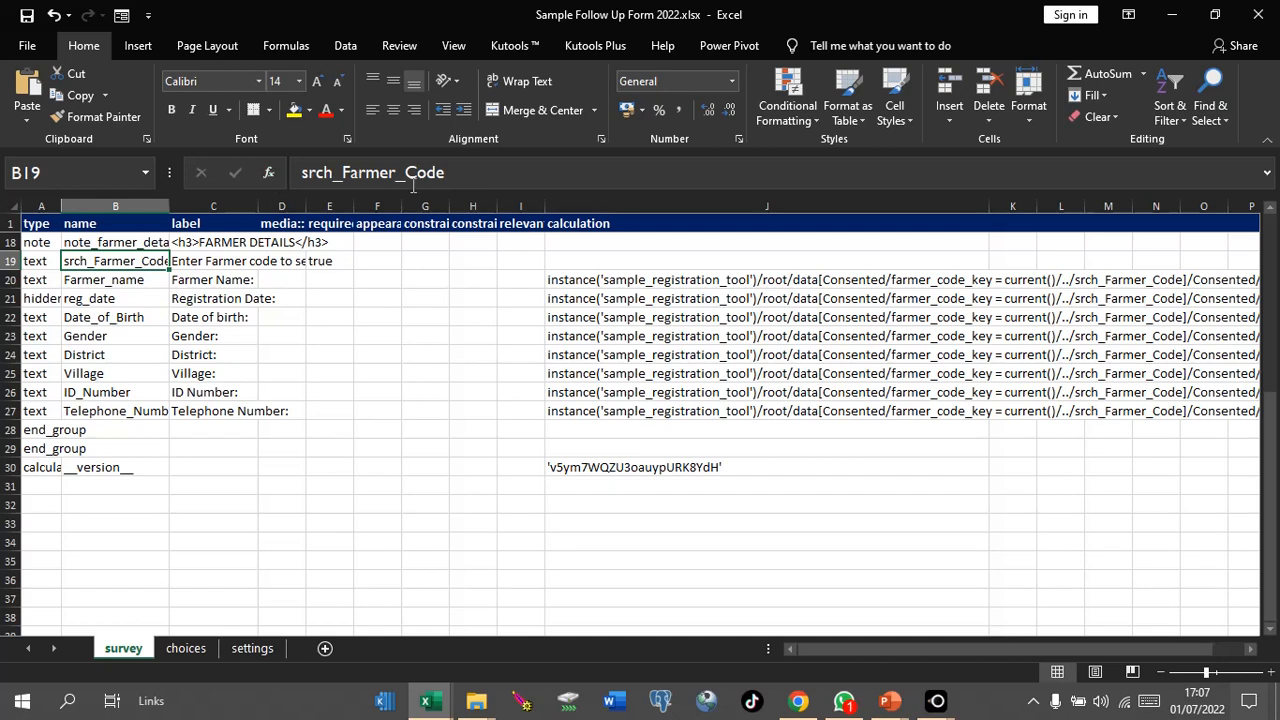
text(e)
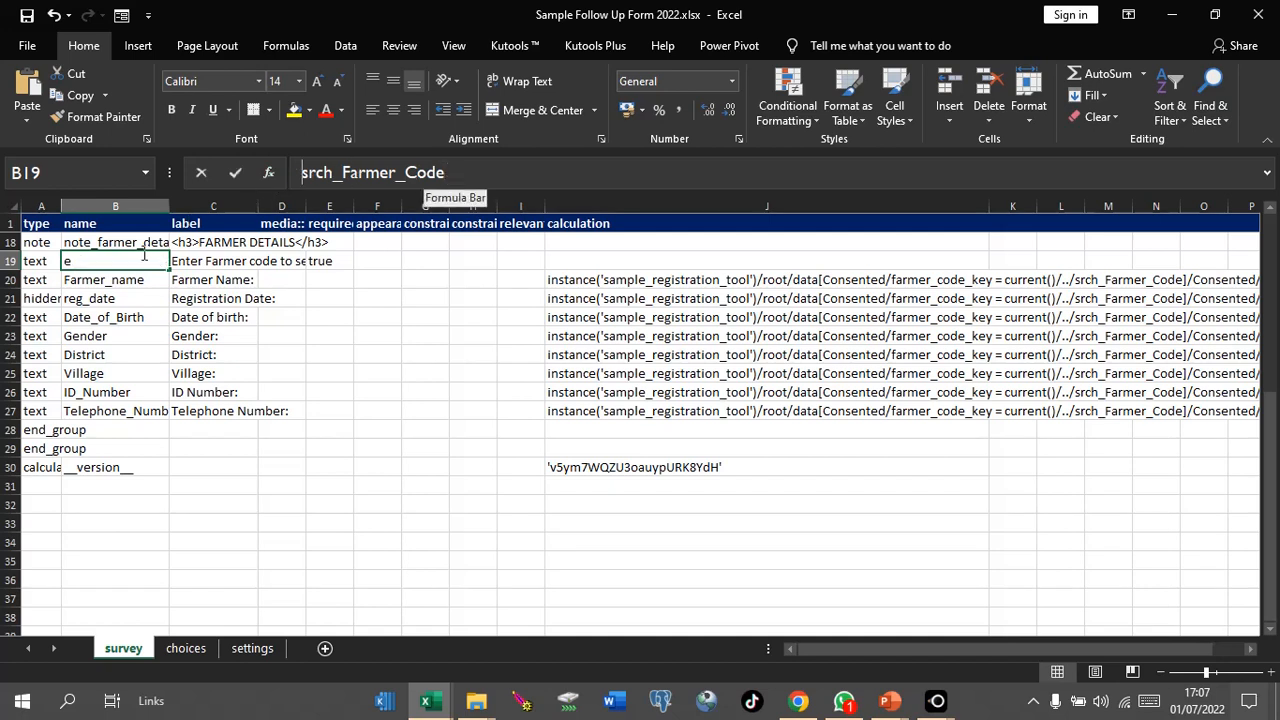
click(240, 317)
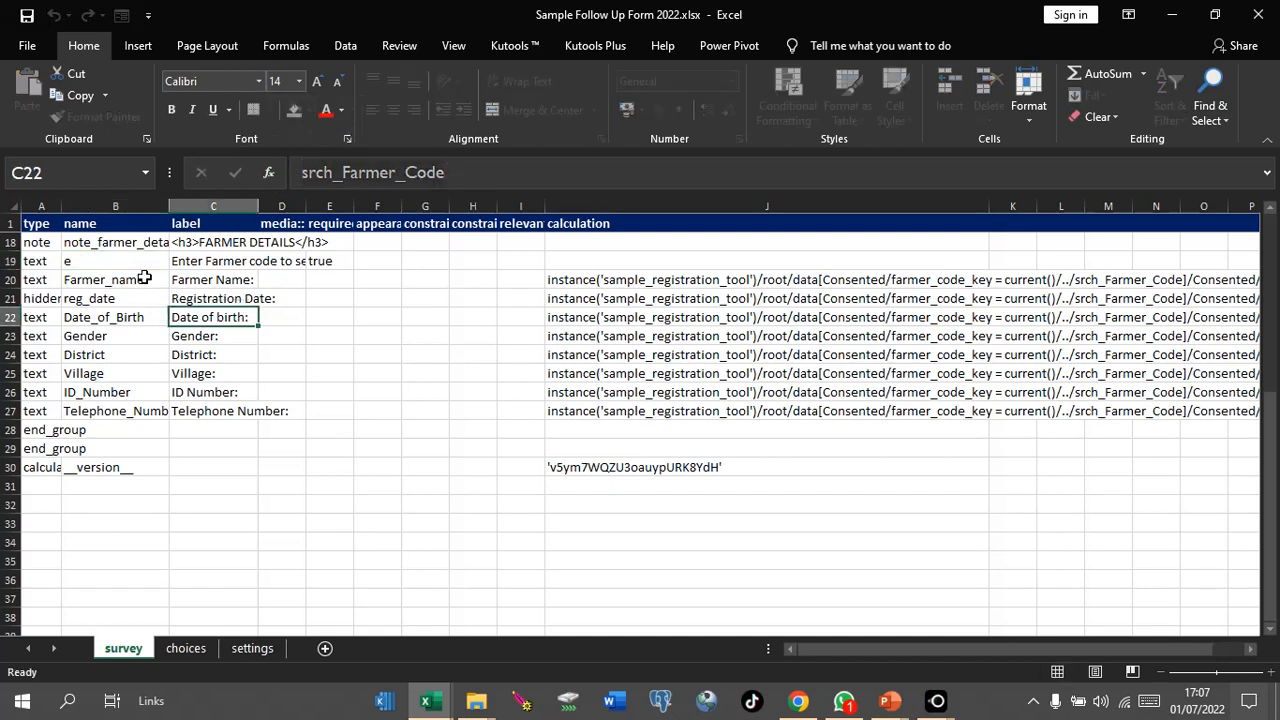
key(ctrl+z)
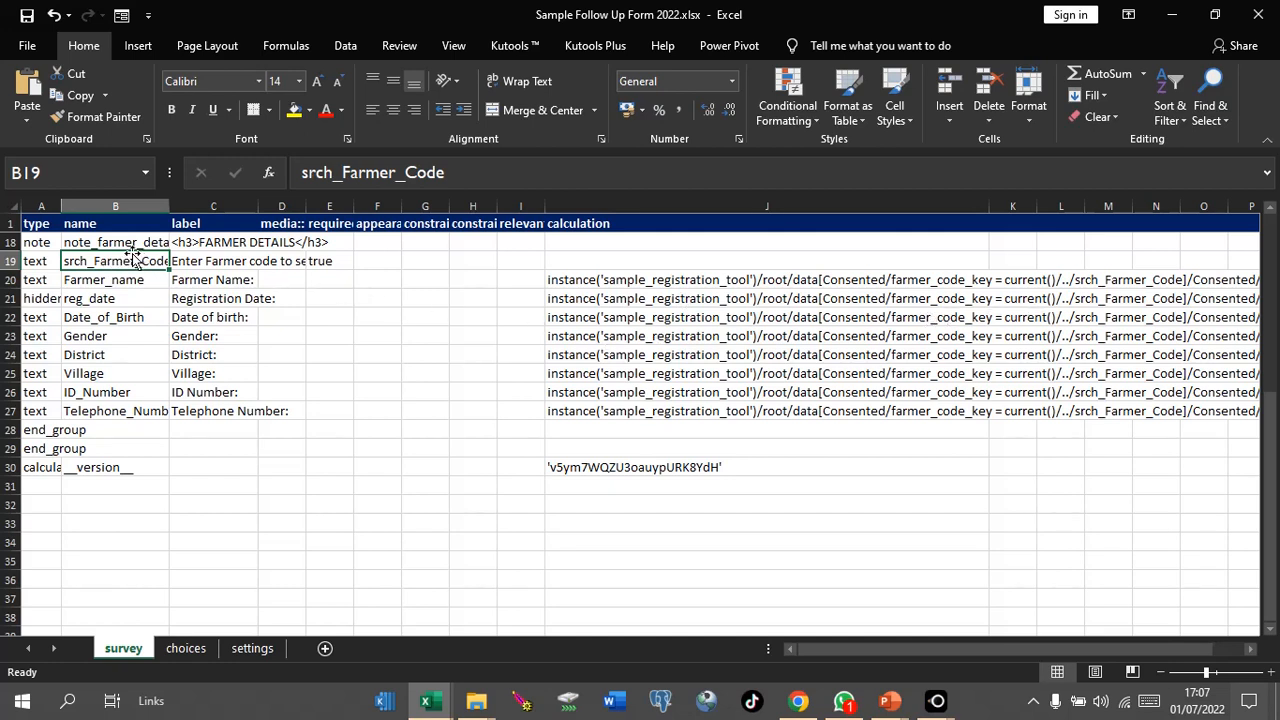
click(586, 280)
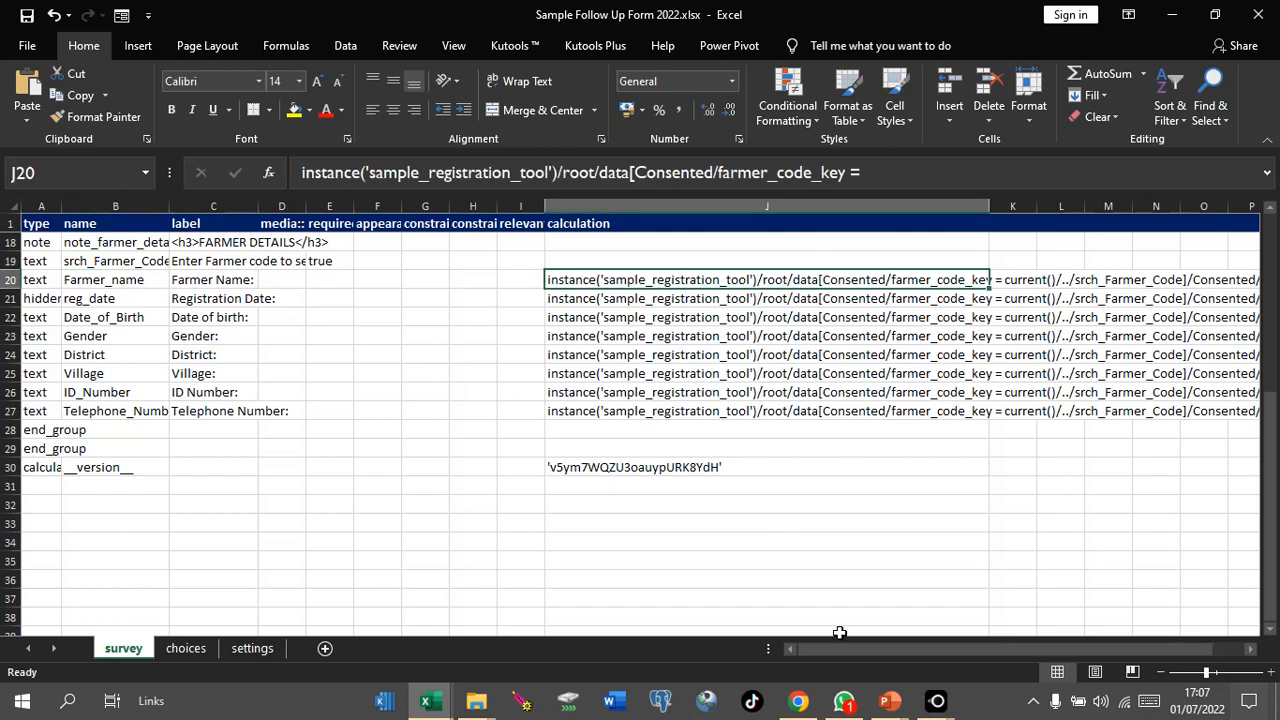
drag(843, 658, 881, 655)
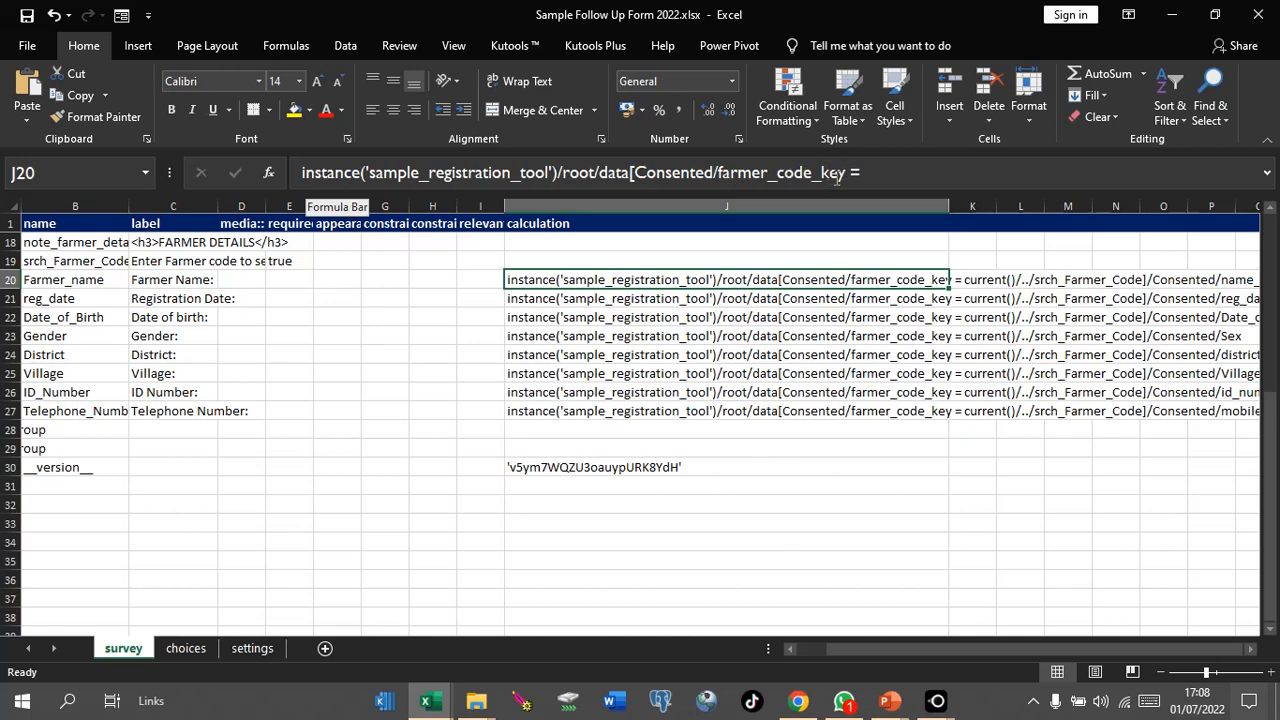
Step: Select the Consented/farmer_code_key part of J20's Farmer Name lookup formula for editing
drag(838, 175, 636, 173)
click(773, 177)
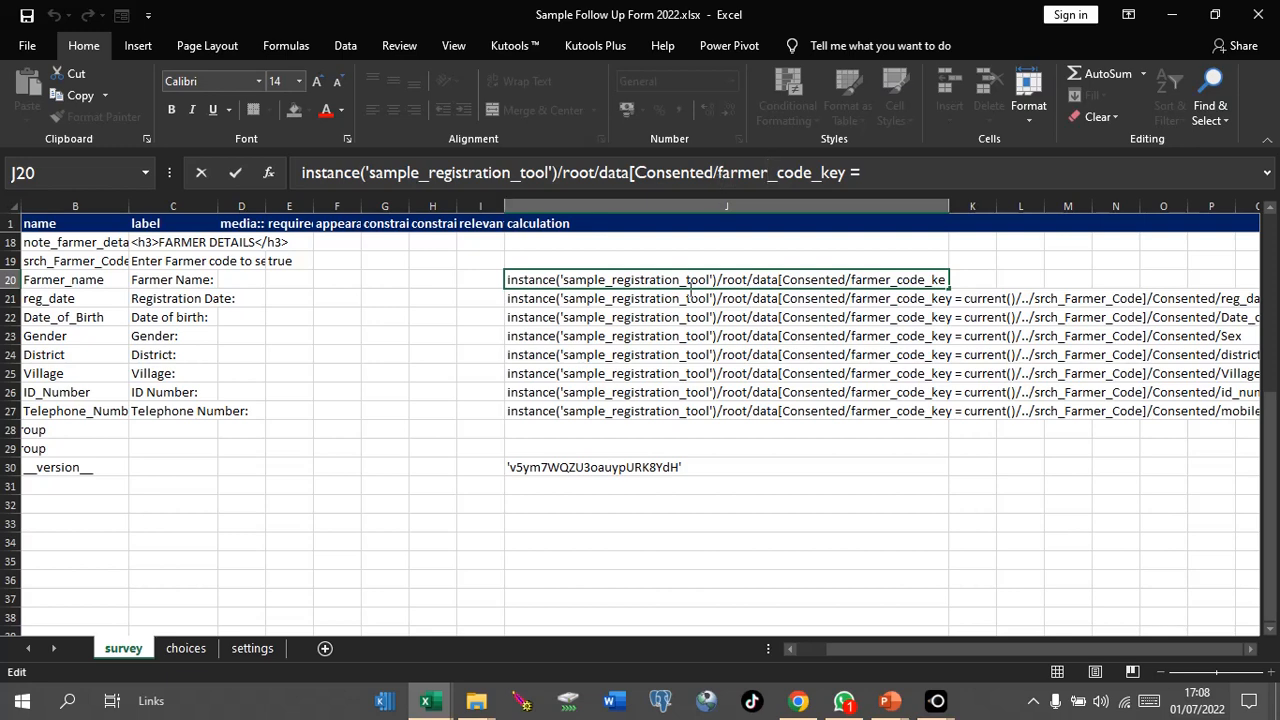
Step: Snap Excel beside KoboToolbox and show the Sample Registration Tool workbook alongside
key(super+Right)
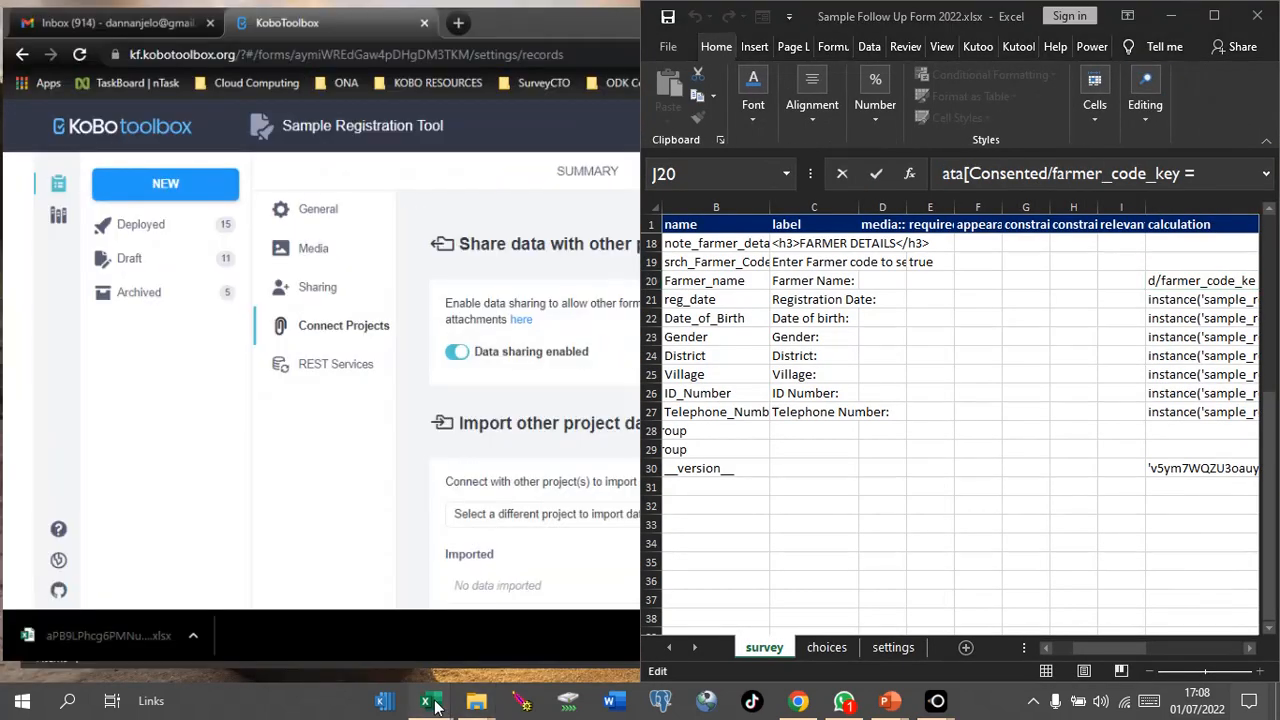
mouse_move(433, 706)
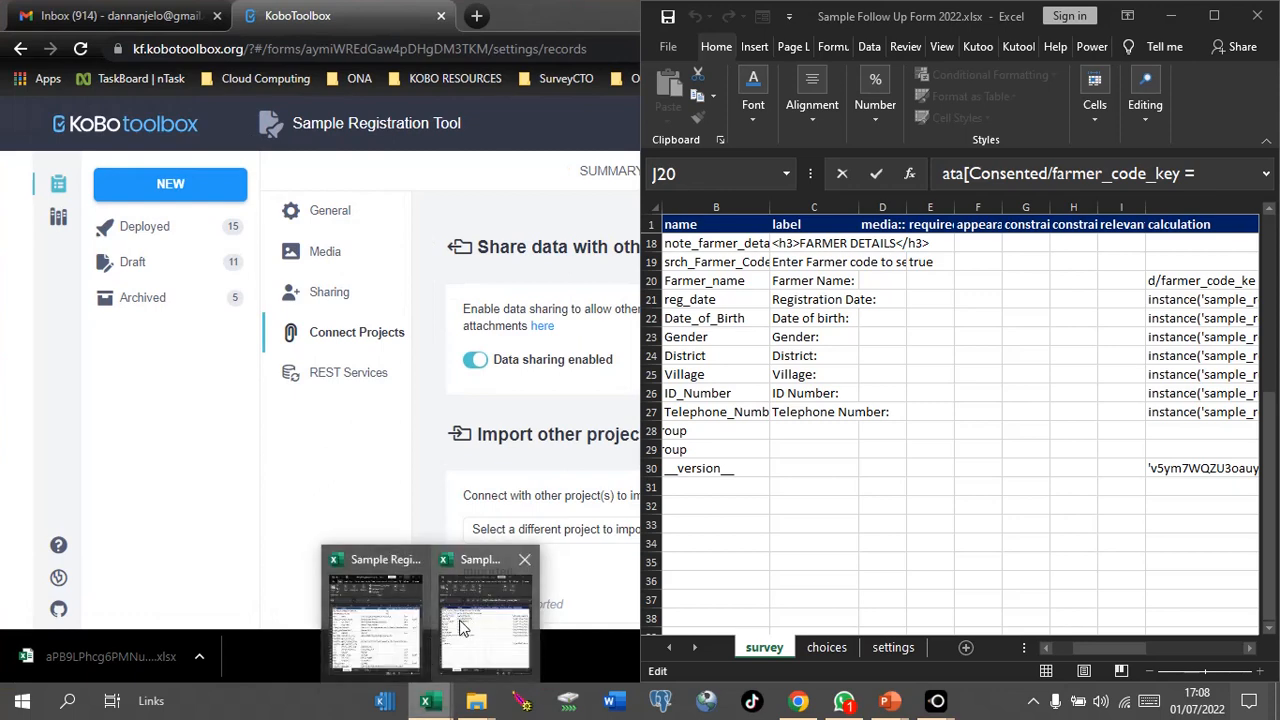
click(398, 612)
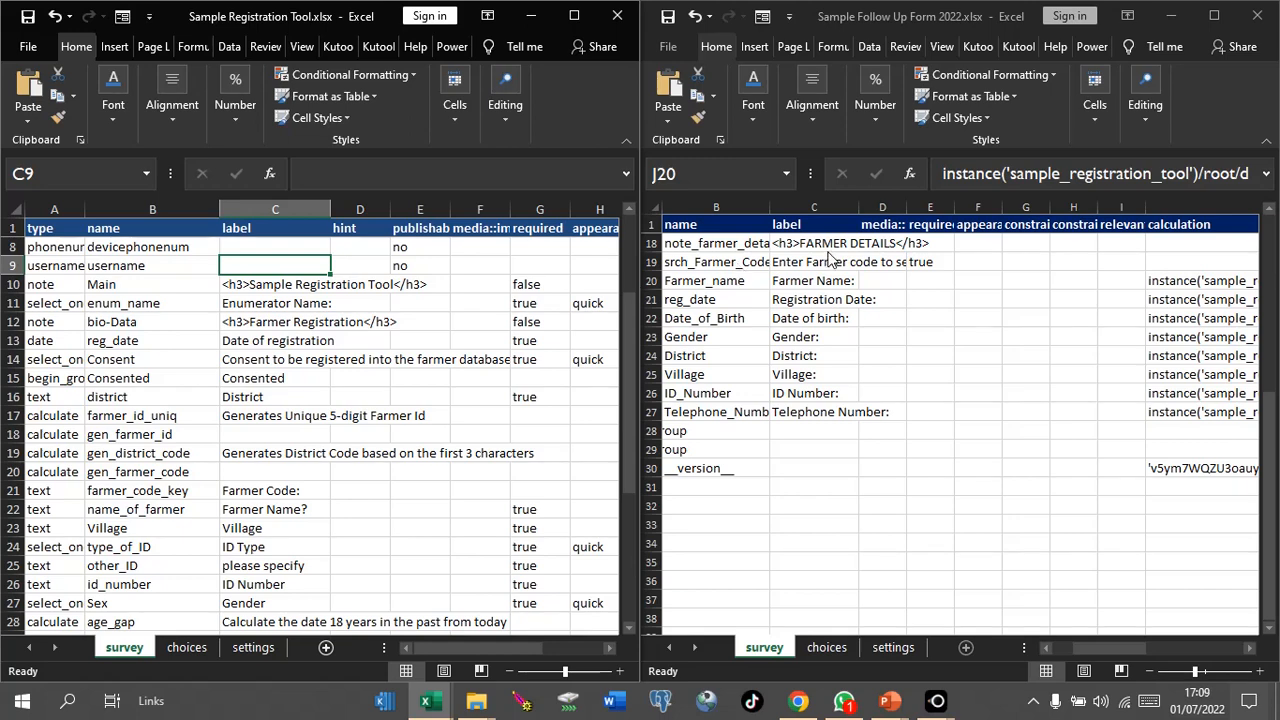
Step: Return to the follow-up form, expand the formula bar to show J20's full formula, and maximize it
click(1100, 645)
drag(1091, 644, 1229, 656)
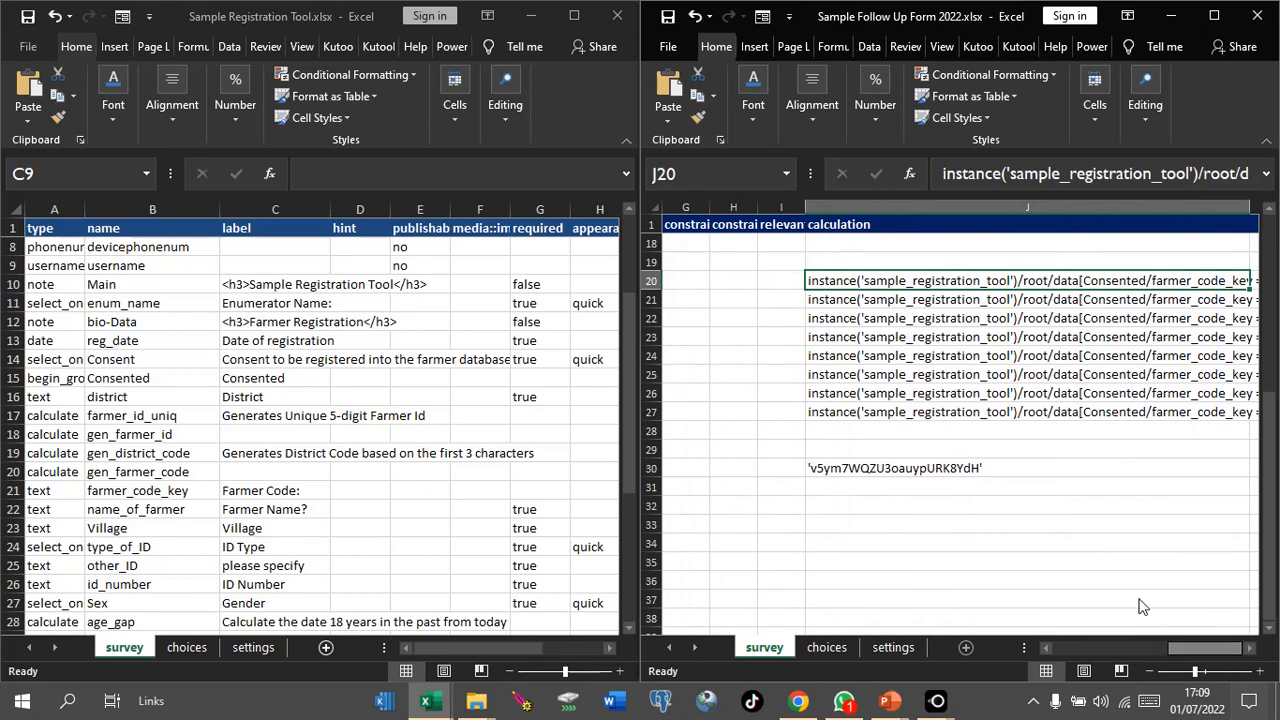
click(1266, 175)
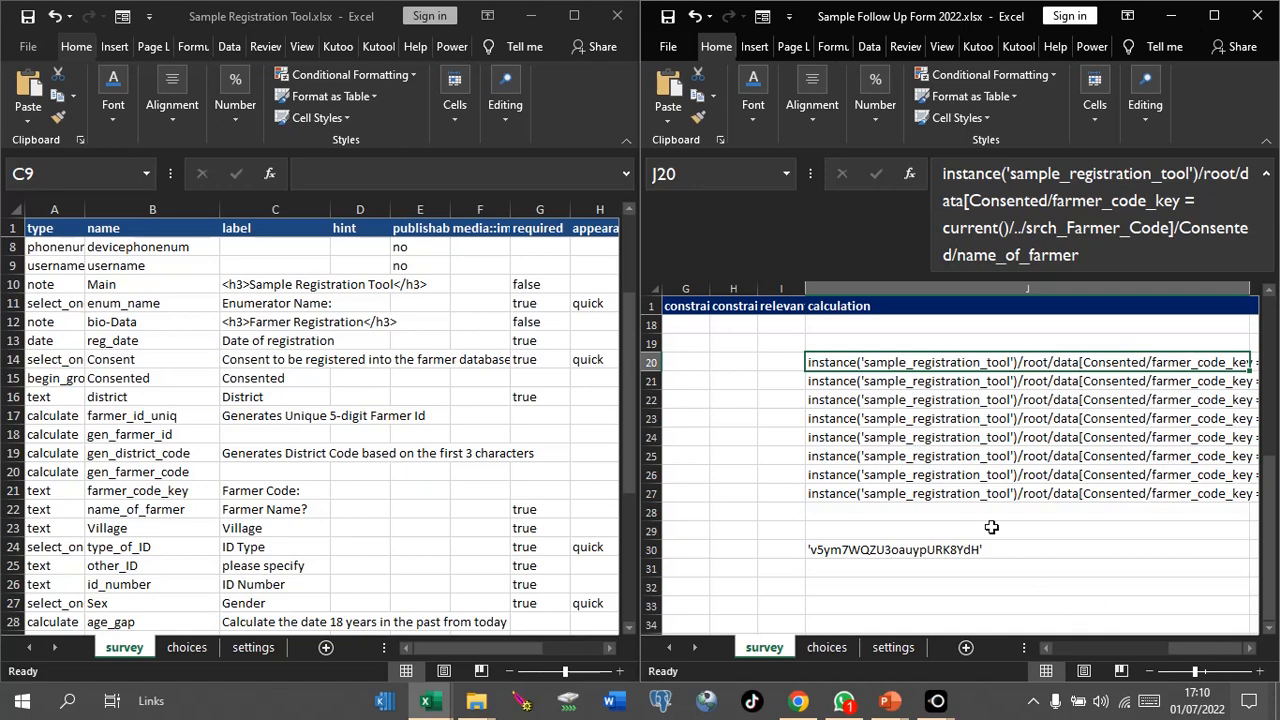
click(1230, 21)
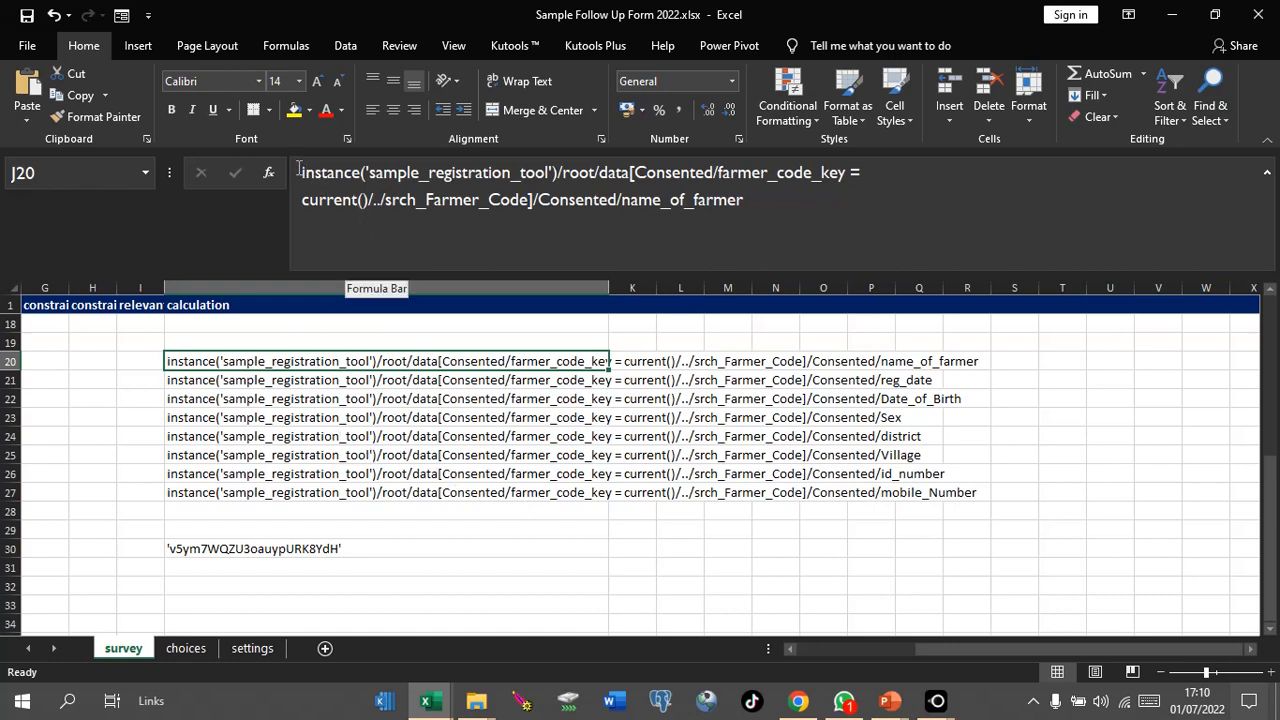
Step: Inspect J20's instance('sample_registration_tool') lookup ending in Consented/name_of_farmer, leaving it unchanged
drag(298, 172, 773, 195)
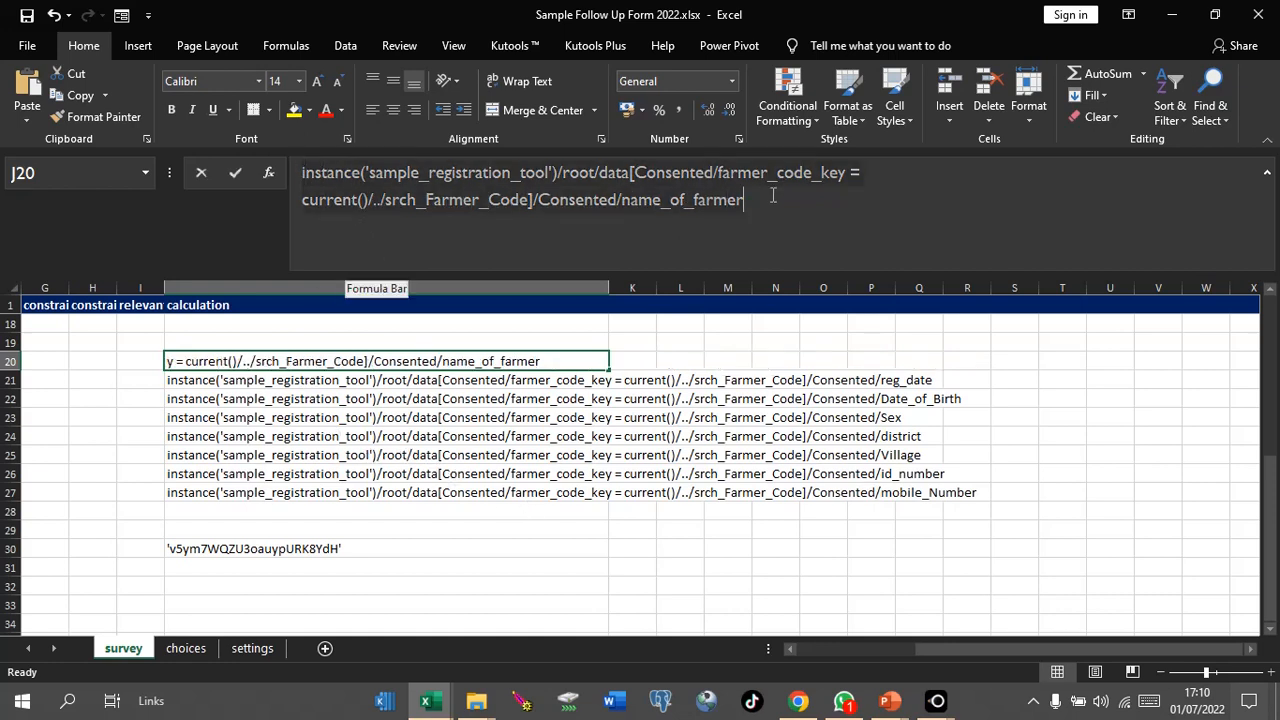
click(773, 196)
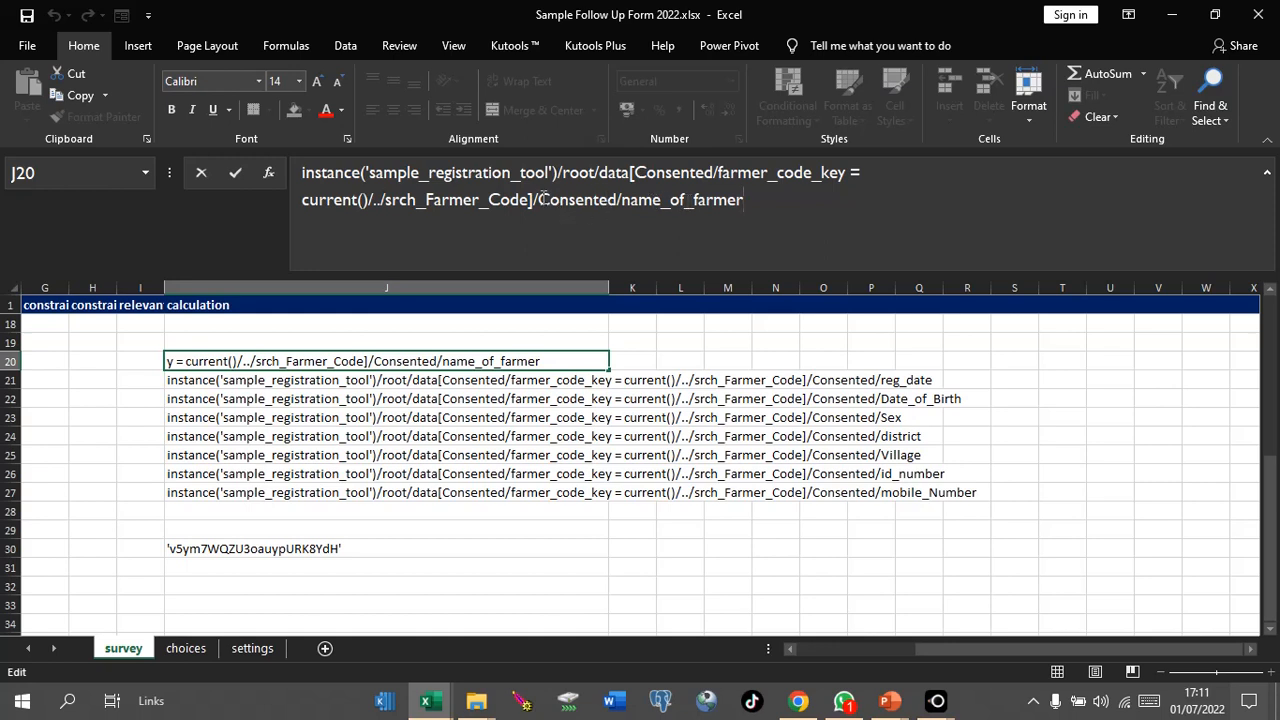
drag(541, 198, 743, 200)
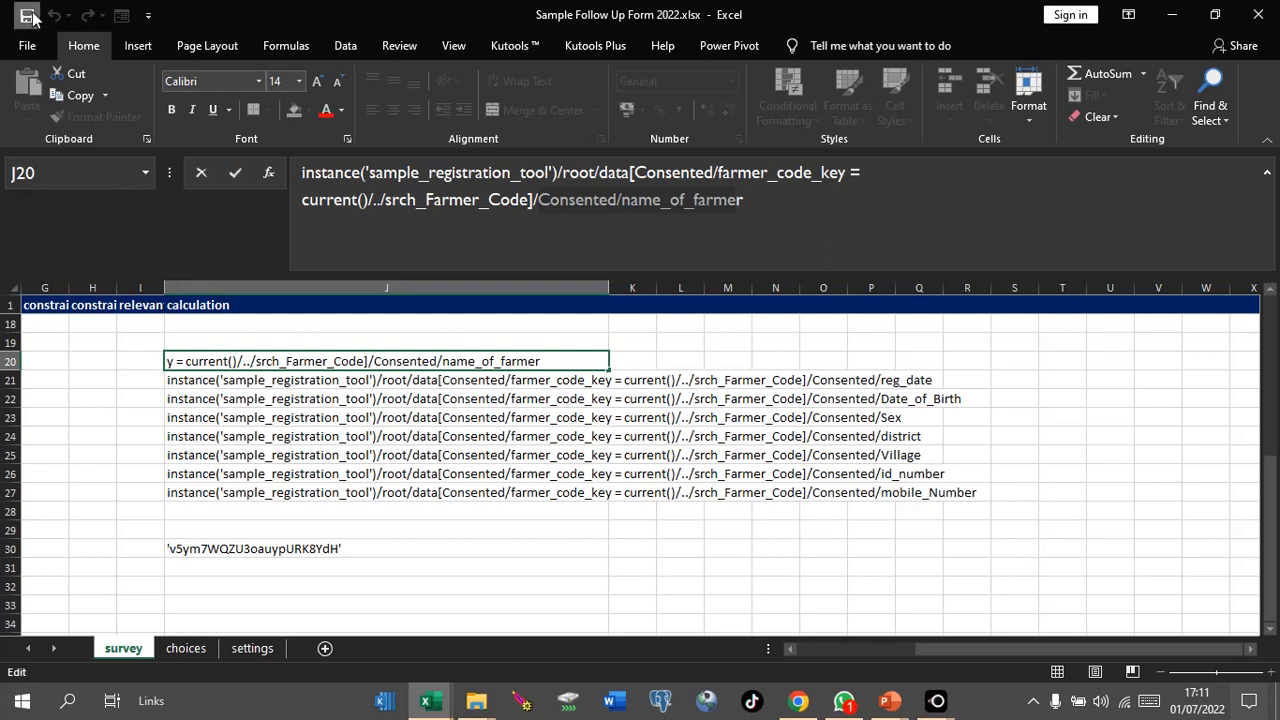
click(235, 175)
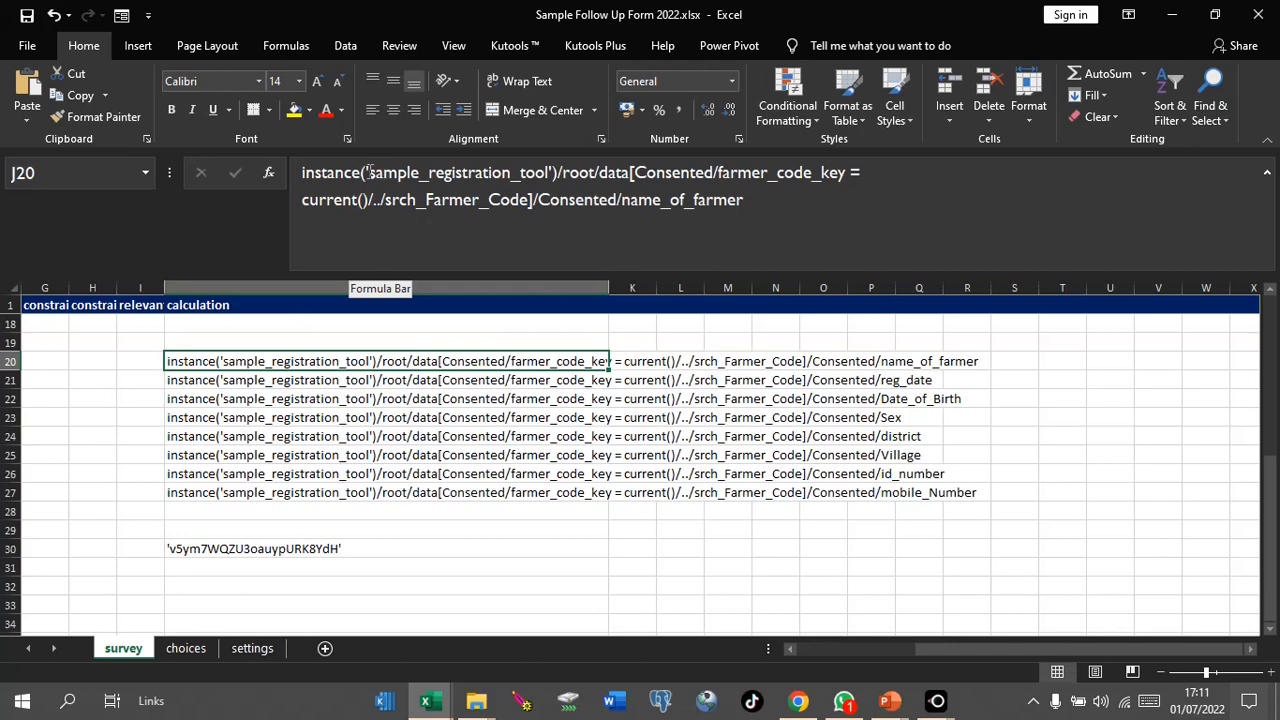
drag(369, 172, 548, 172)
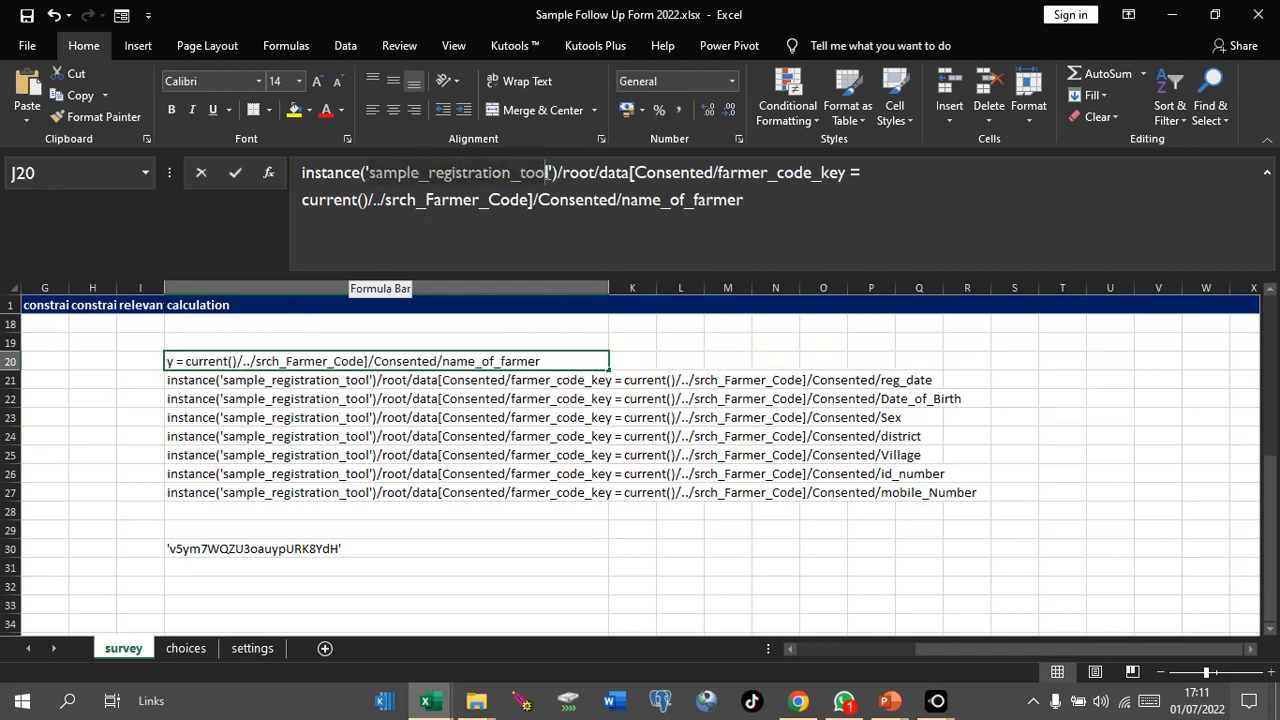
drag(935, 648, 800, 649)
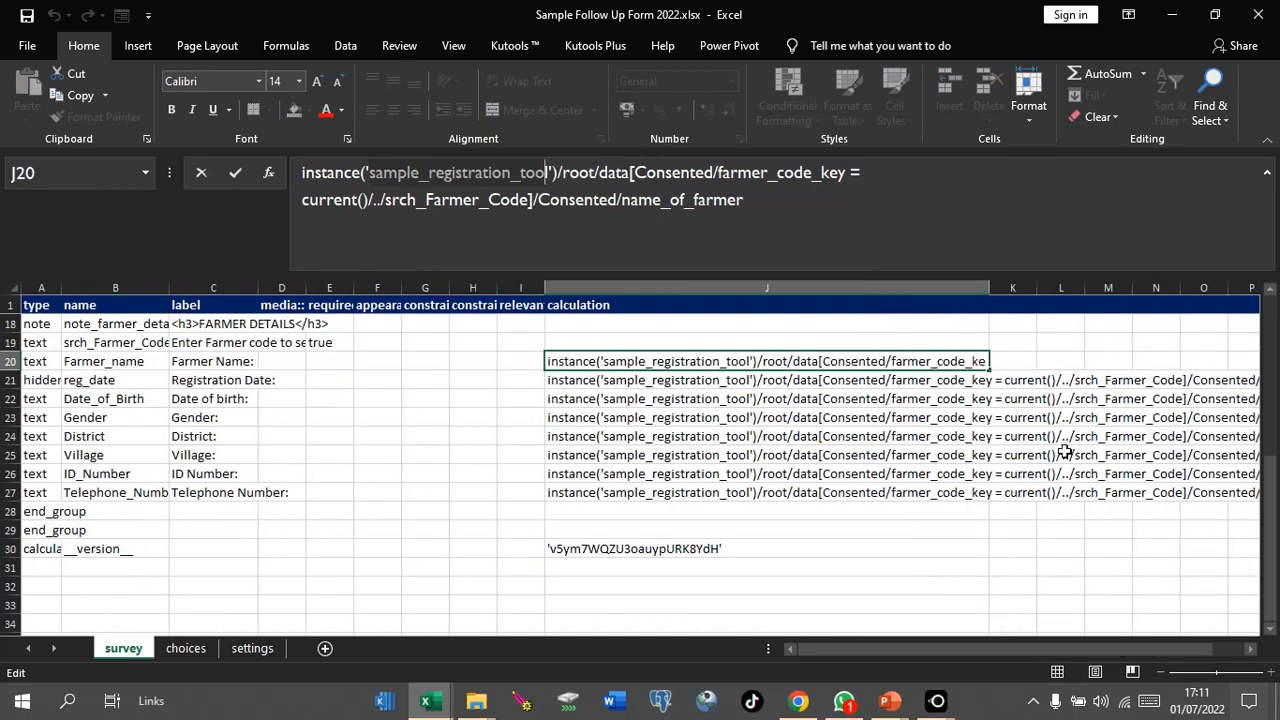
drag(1272, 490, 1272, 388)
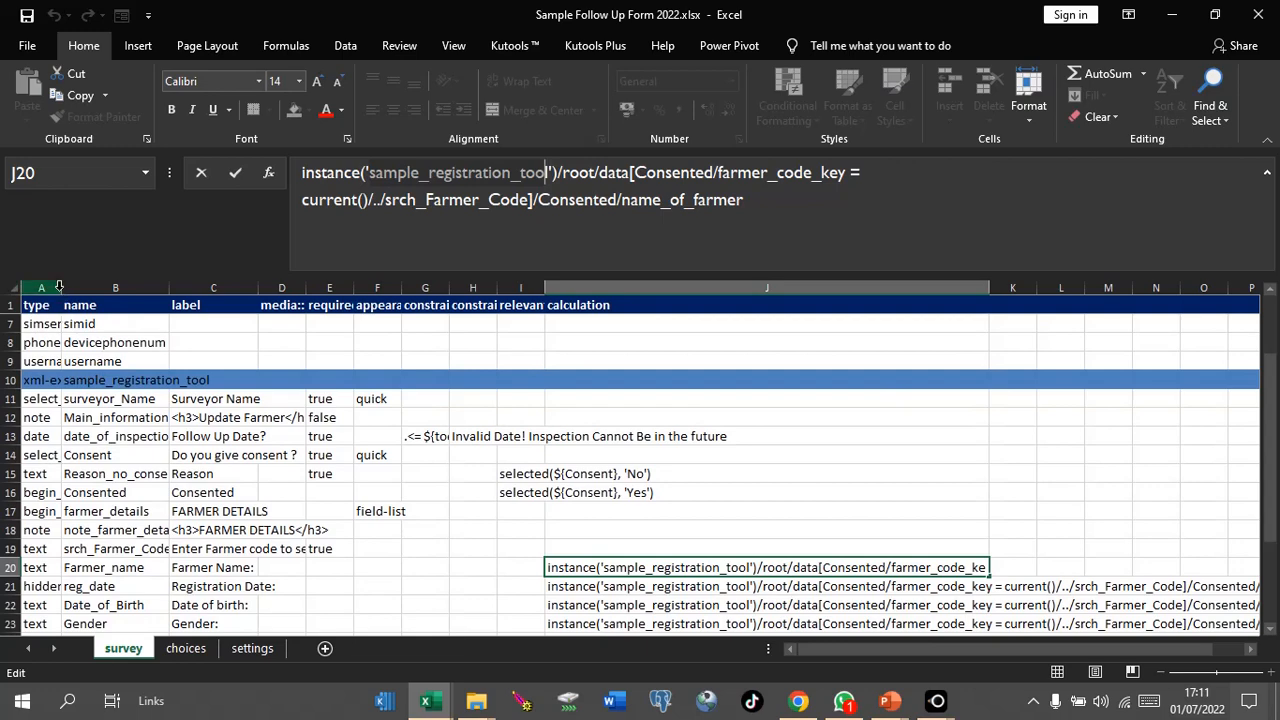
Step: AutoFit columns A–B, check the sample_registration_tool name in B10, then minimize the follow-up workbook
drag(59, 287, 115, 288)
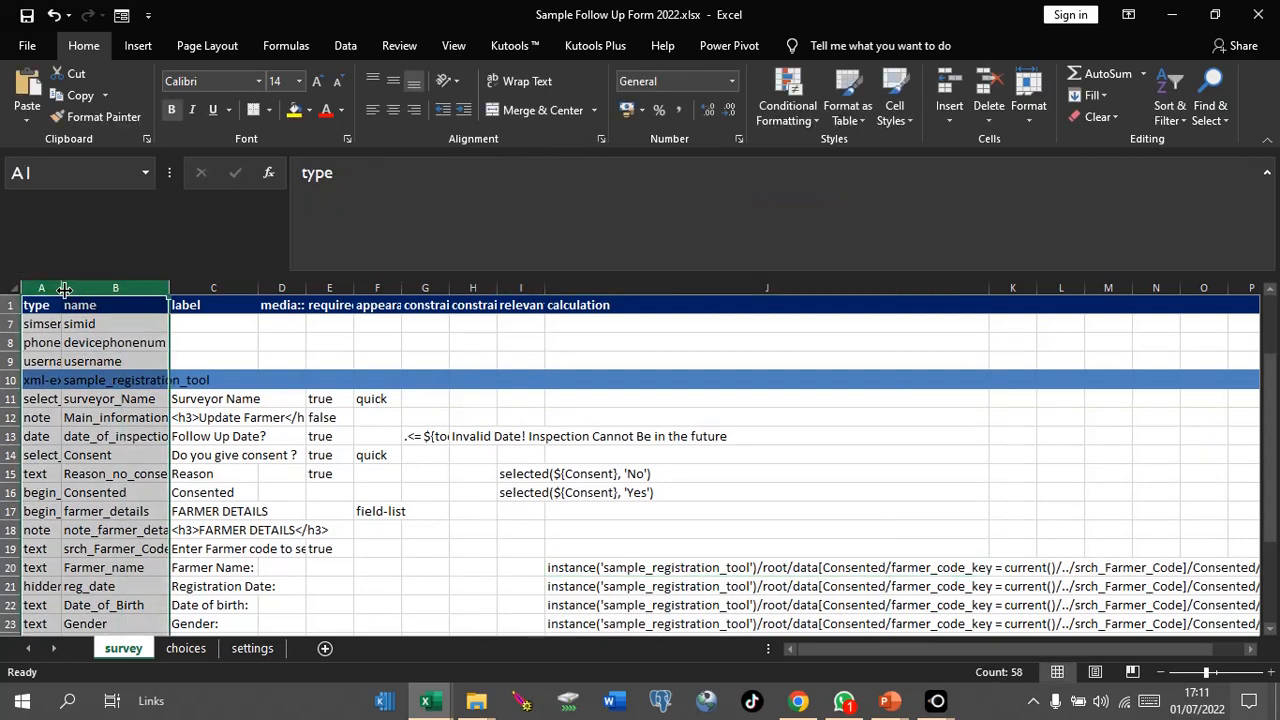
double_click(63, 289)
click(76, 396)
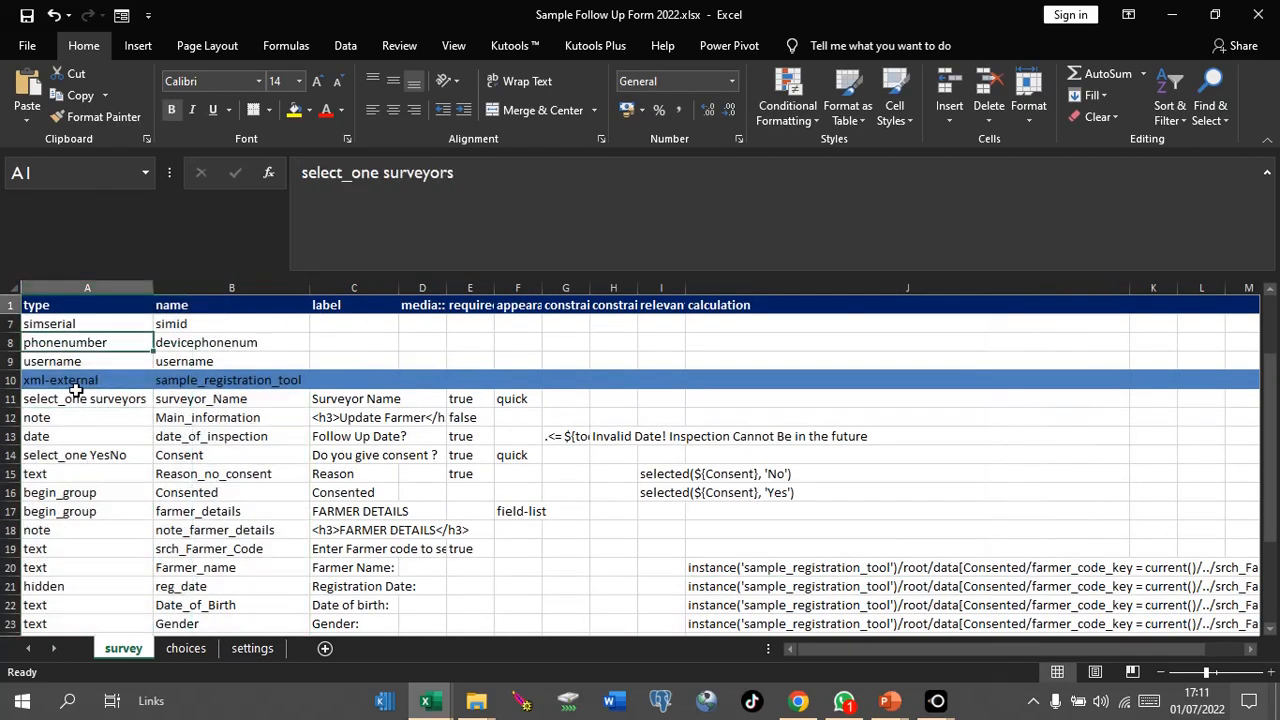
click(61, 380)
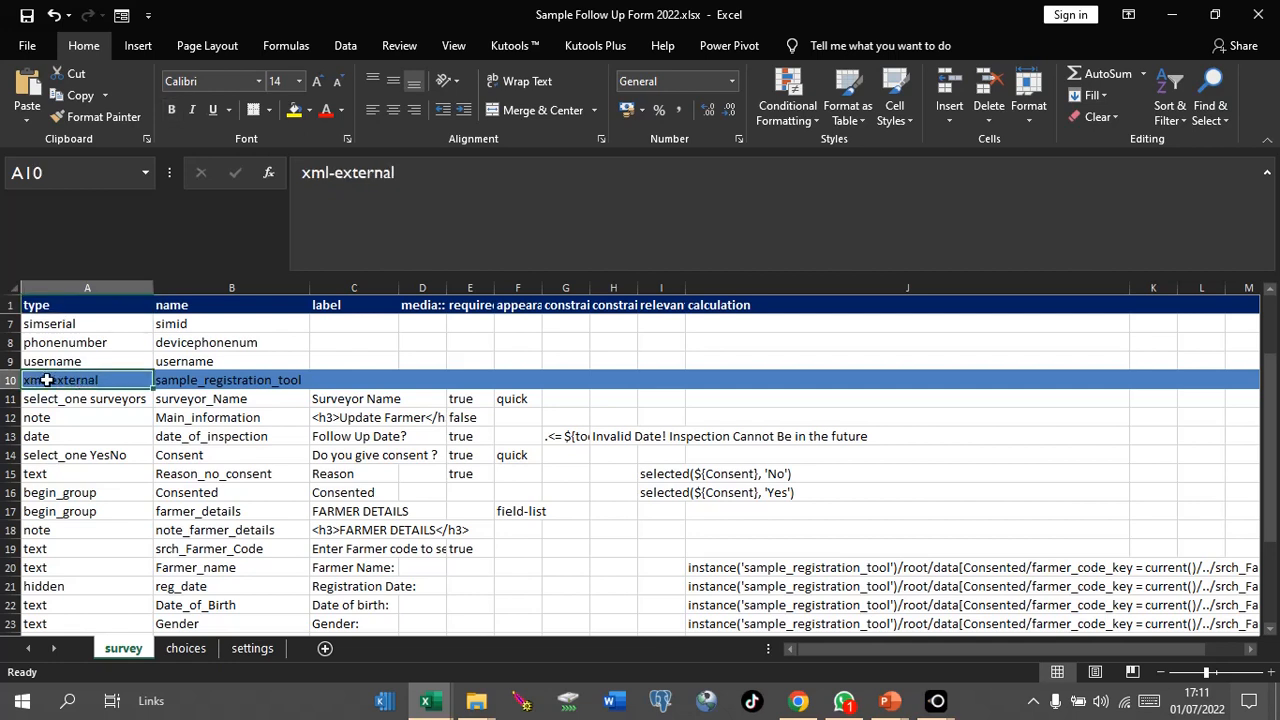
click(202, 381)
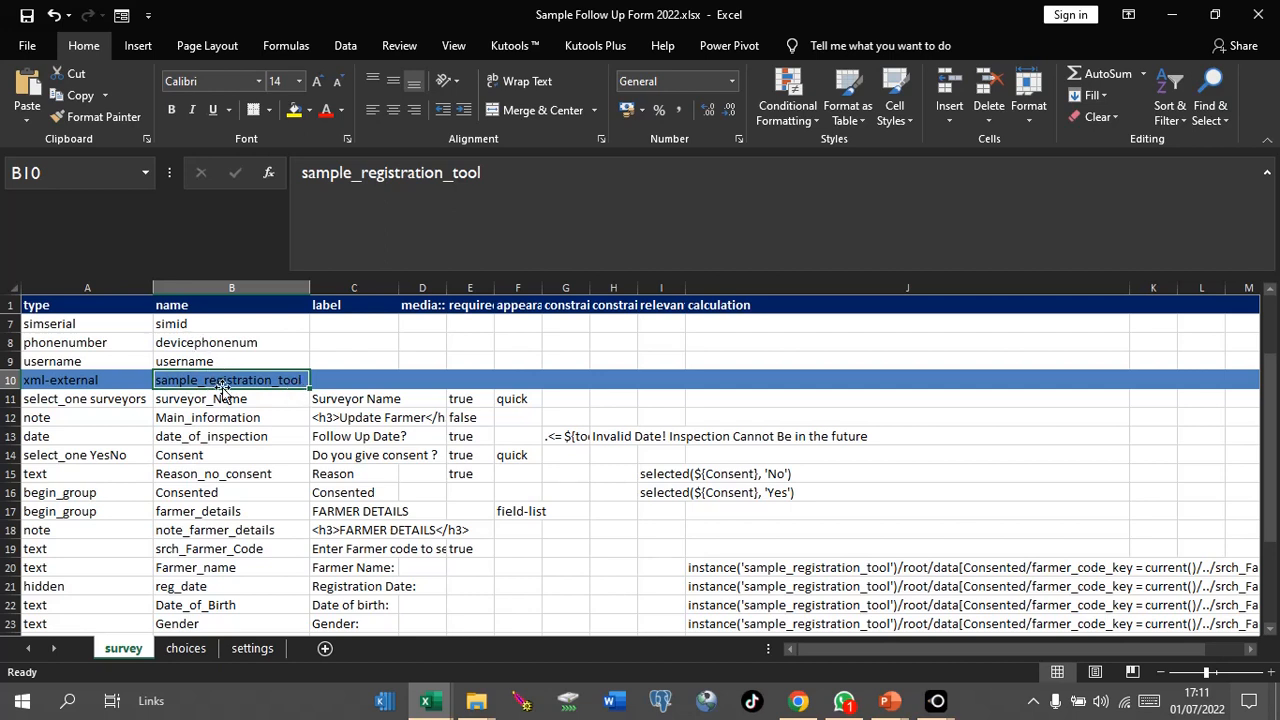
click(299, 182)
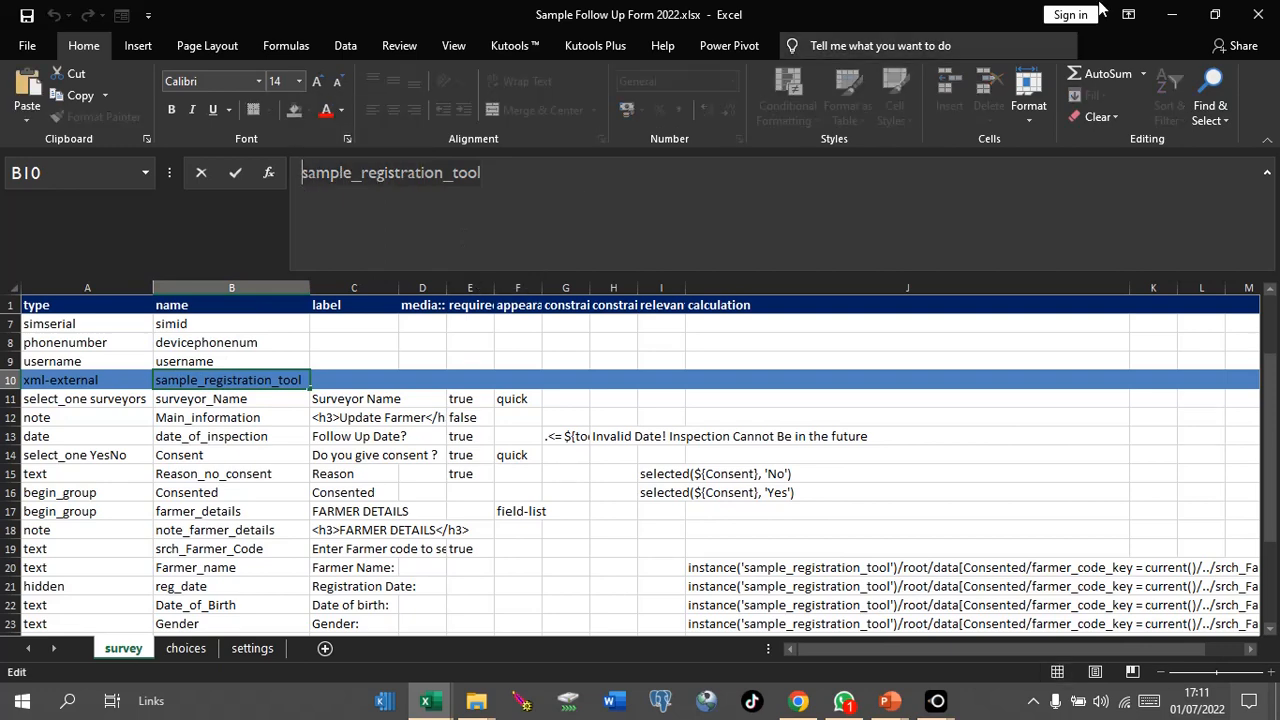
click(1185, 22)
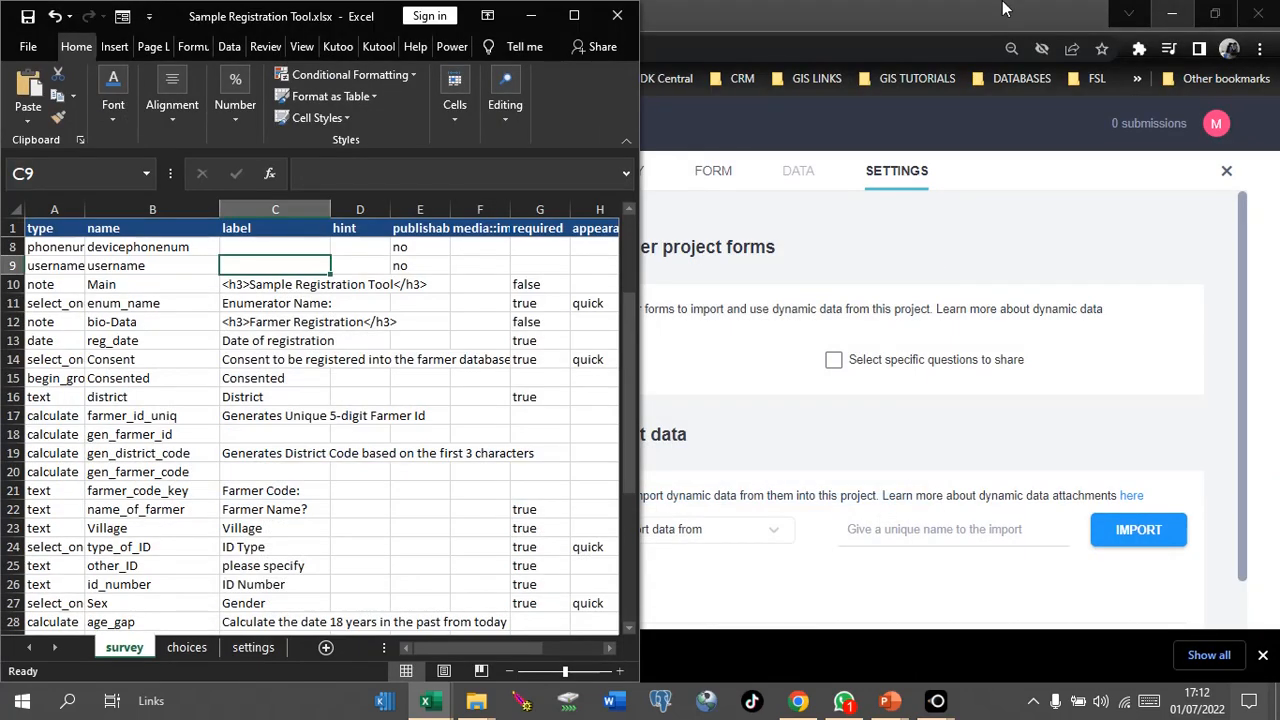
Step: Start a new KoboToolbox project by uploading the XLSForm Sample Follow Up Form 2022.xlsx
click(942, 193)
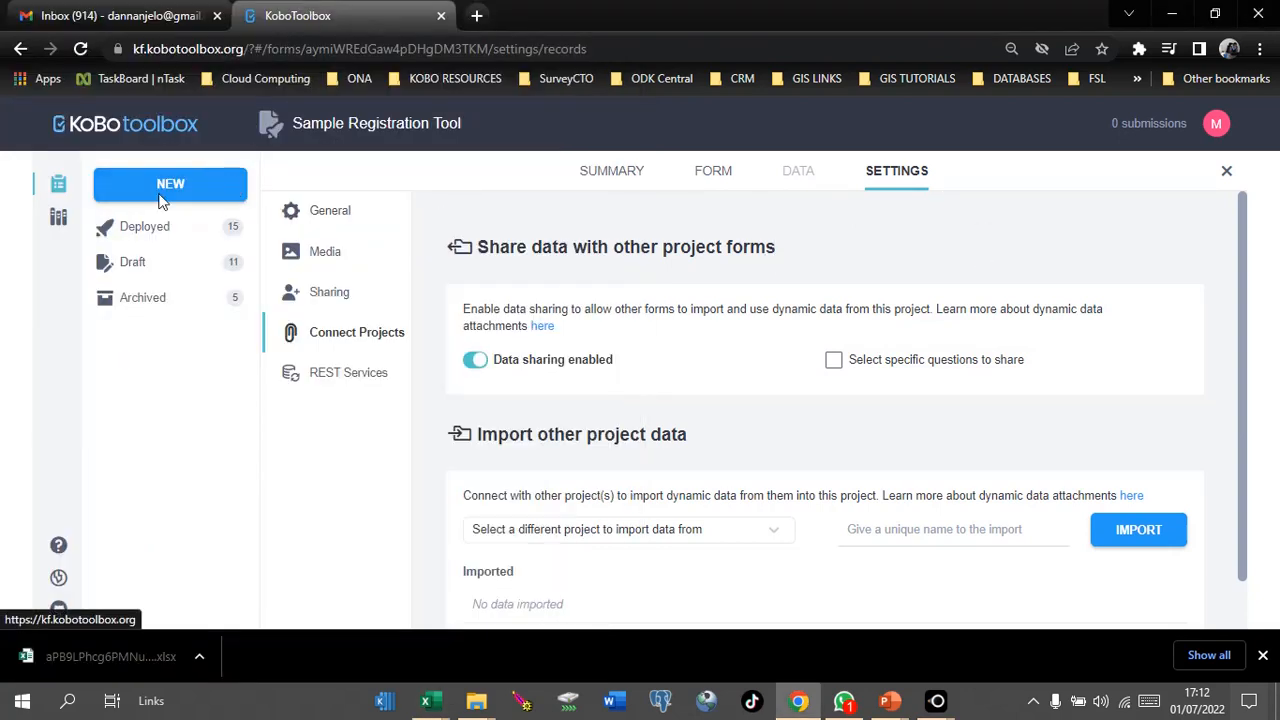
click(176, 185)
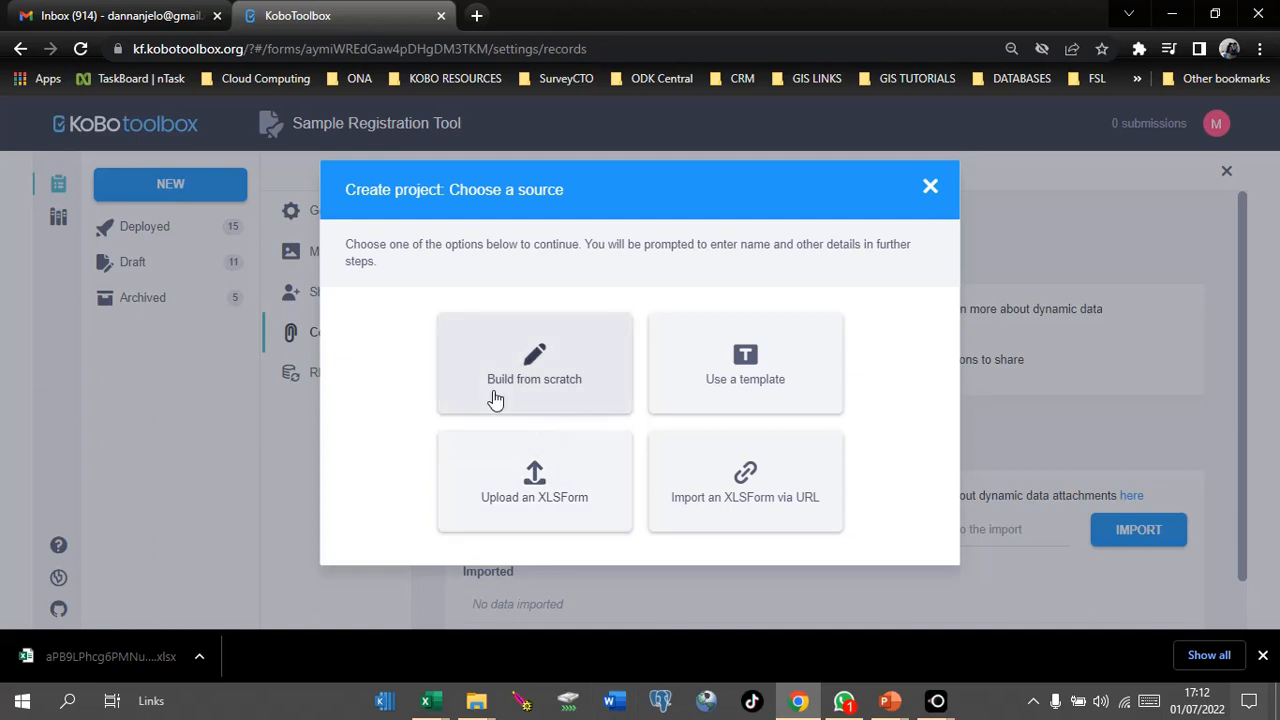
click(535, 503)
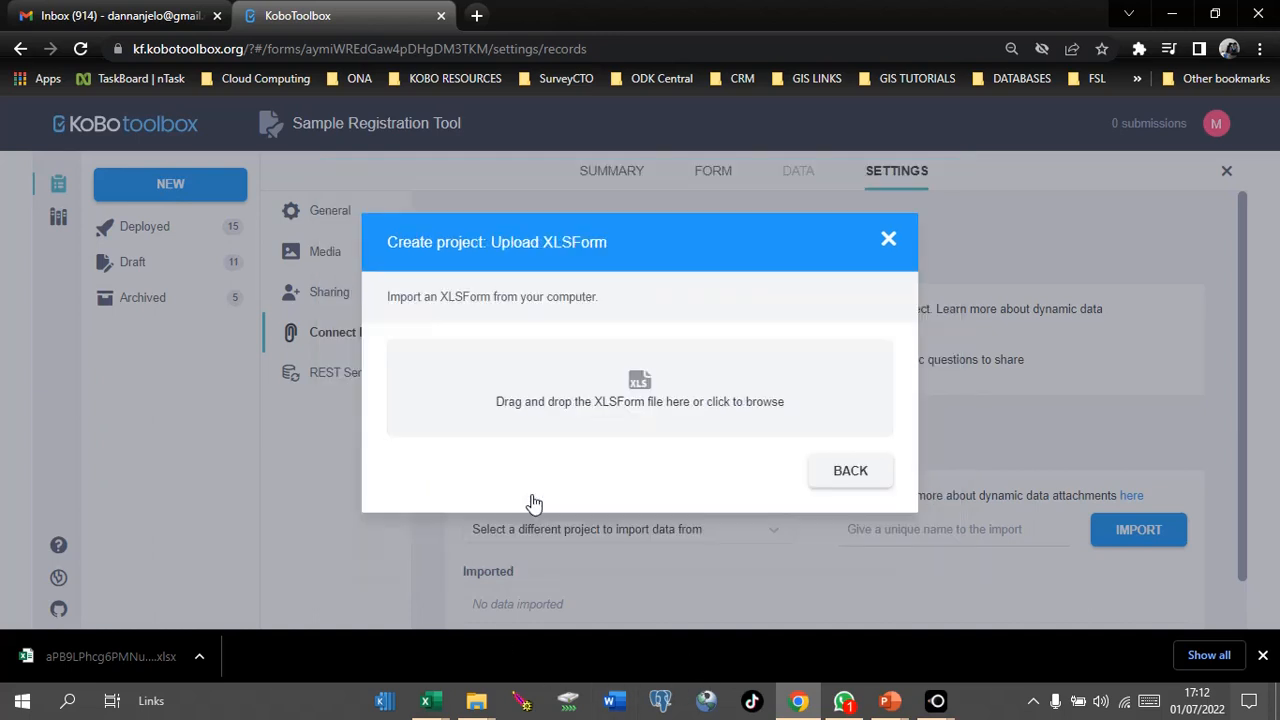
click(607, 392)
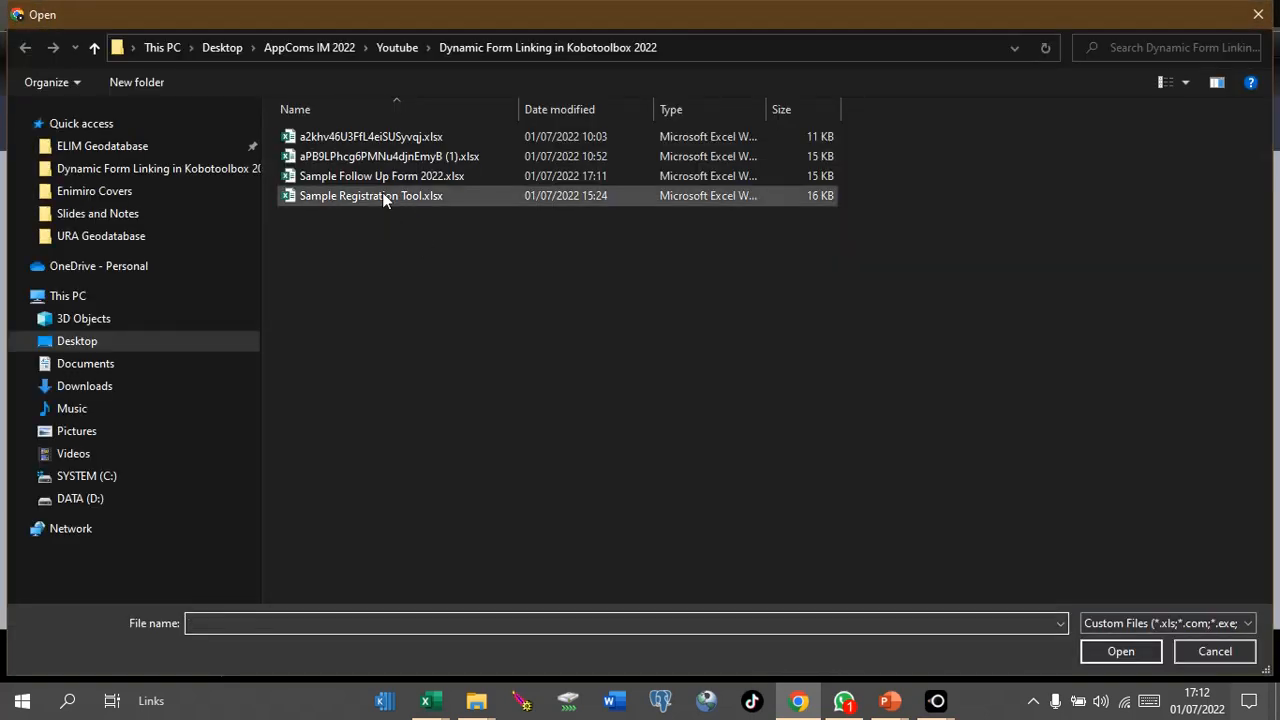
click(414, 176)
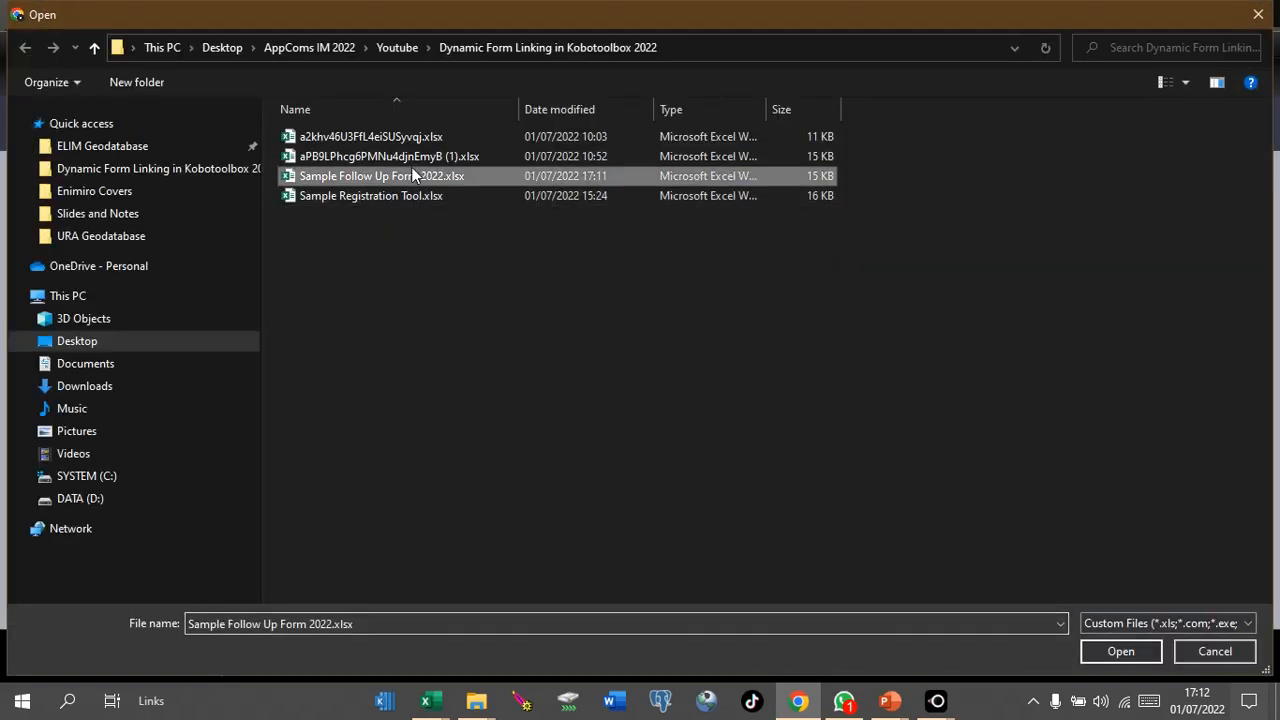
click(1121, 651)
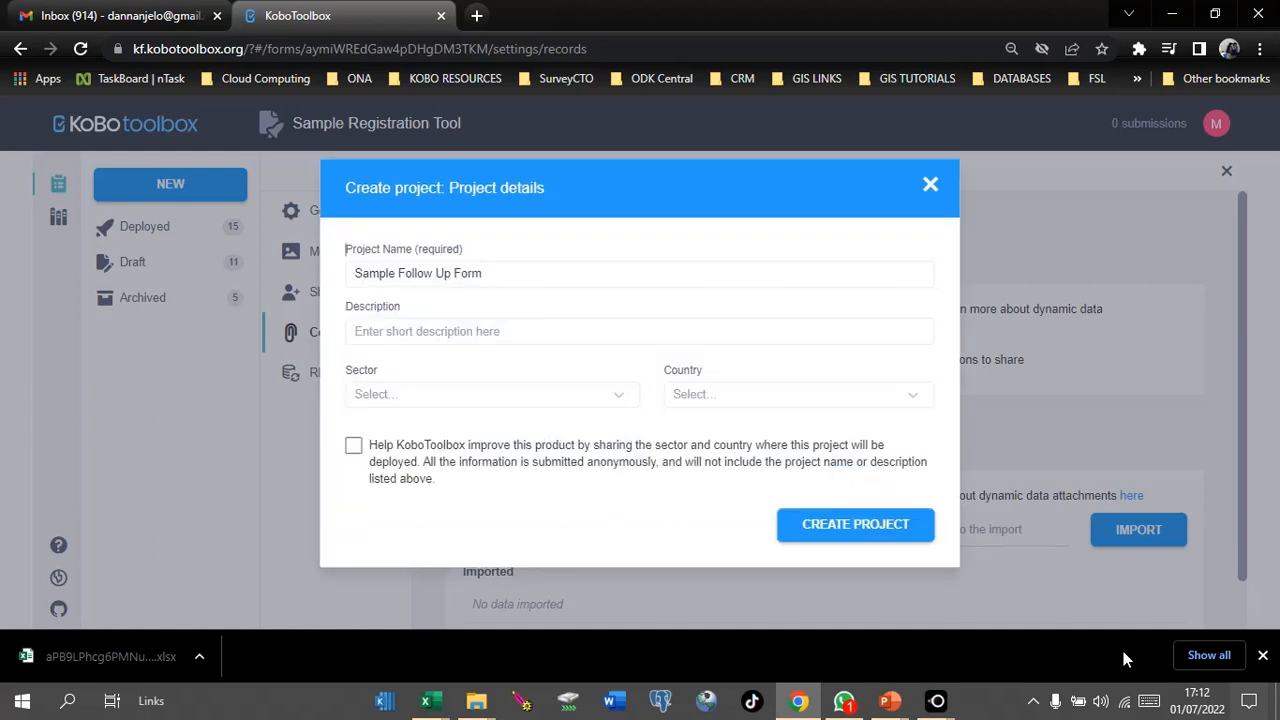
Step: Create and deploy the Sample Follow Up Form project, then open its settings
click(842, 535)
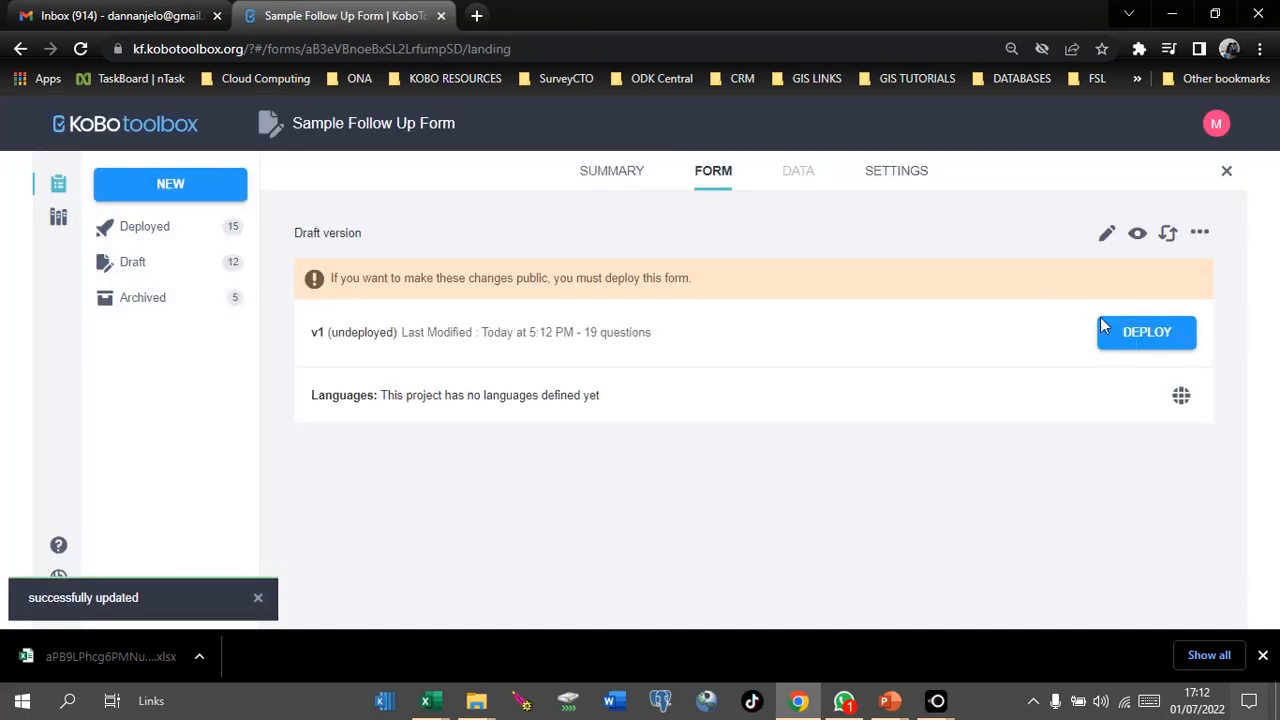
click(1146, 342)
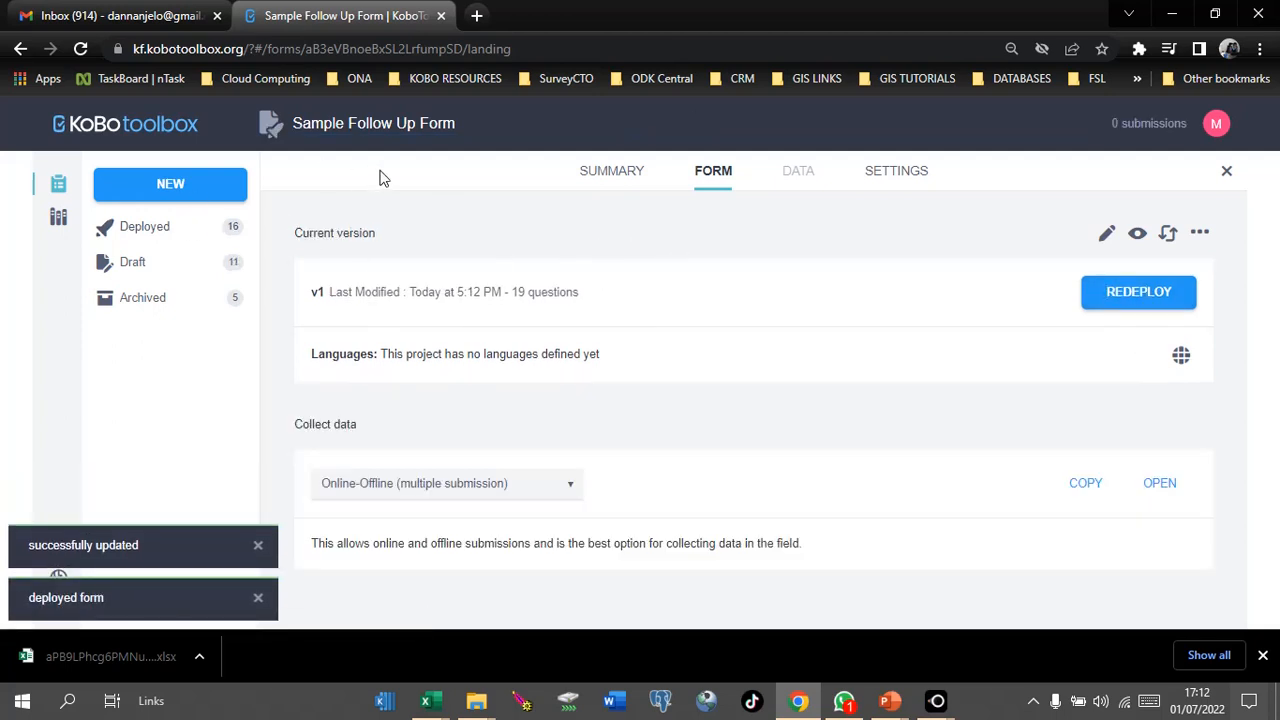
click(892, 172)
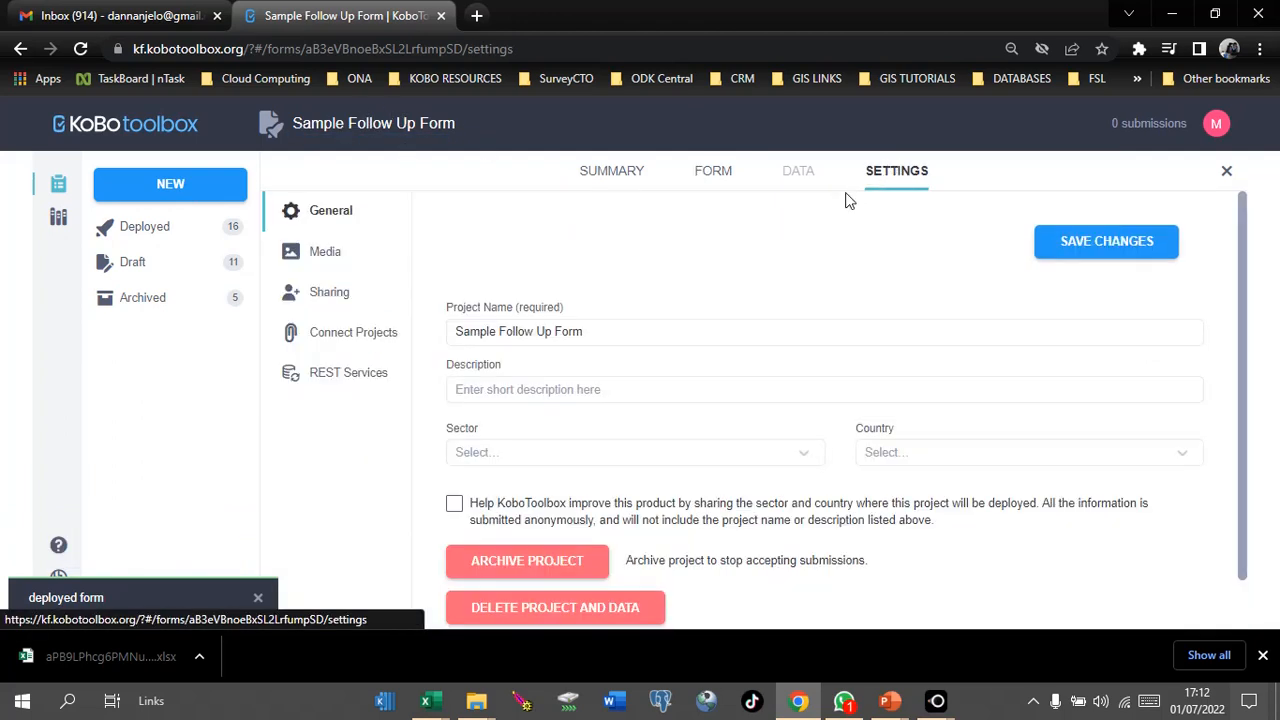
Step: In Connect Projects, choose Sample Registration Tool as the project to import data from
click(351, 345)
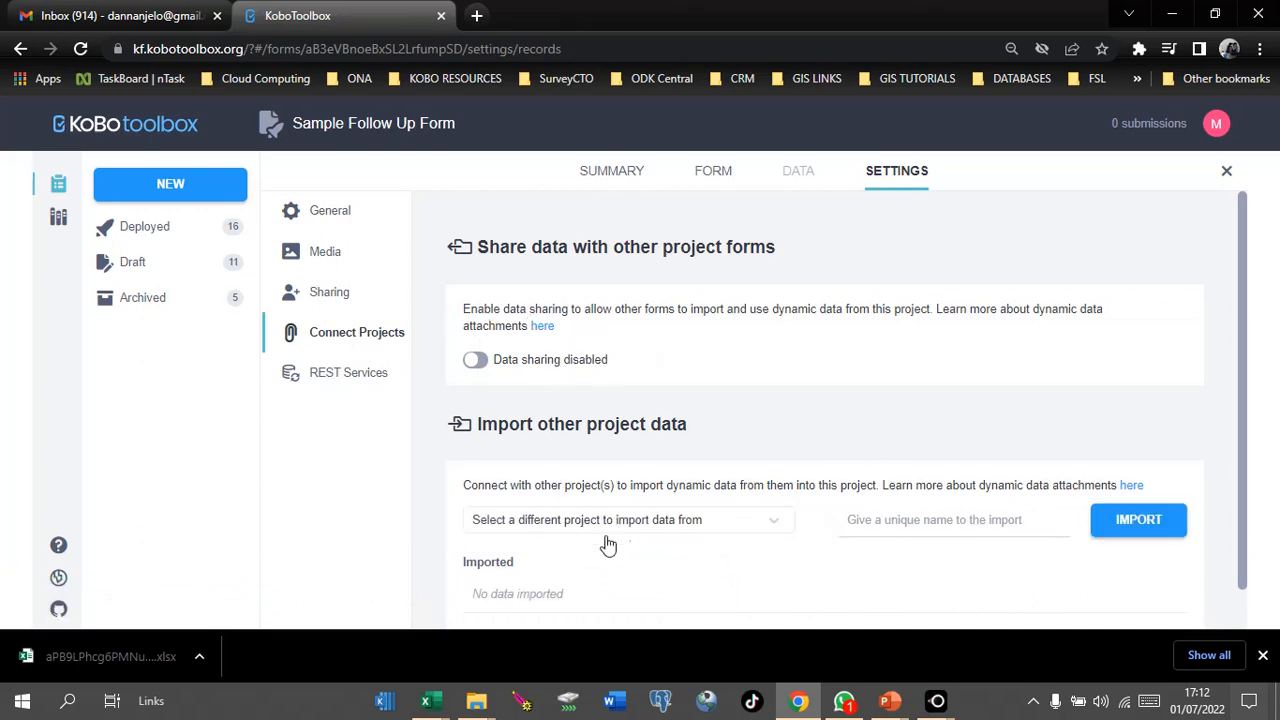
click(772, 528)
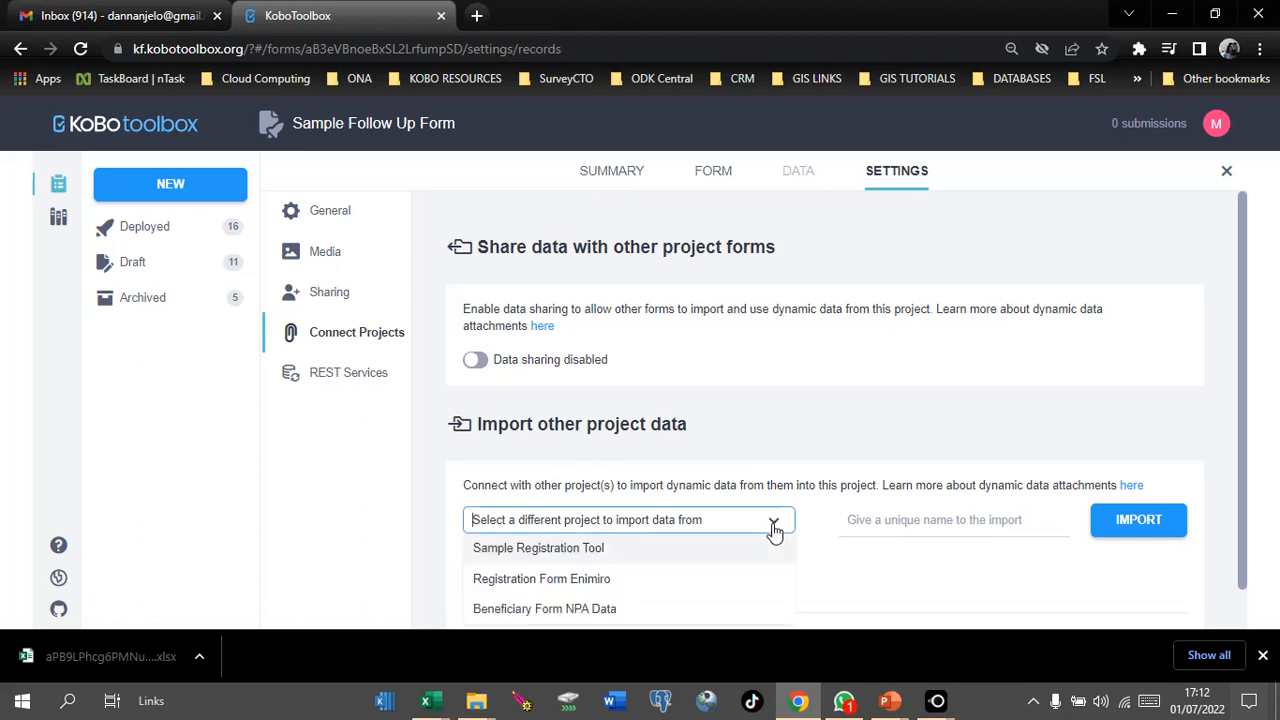
click(503, 560)
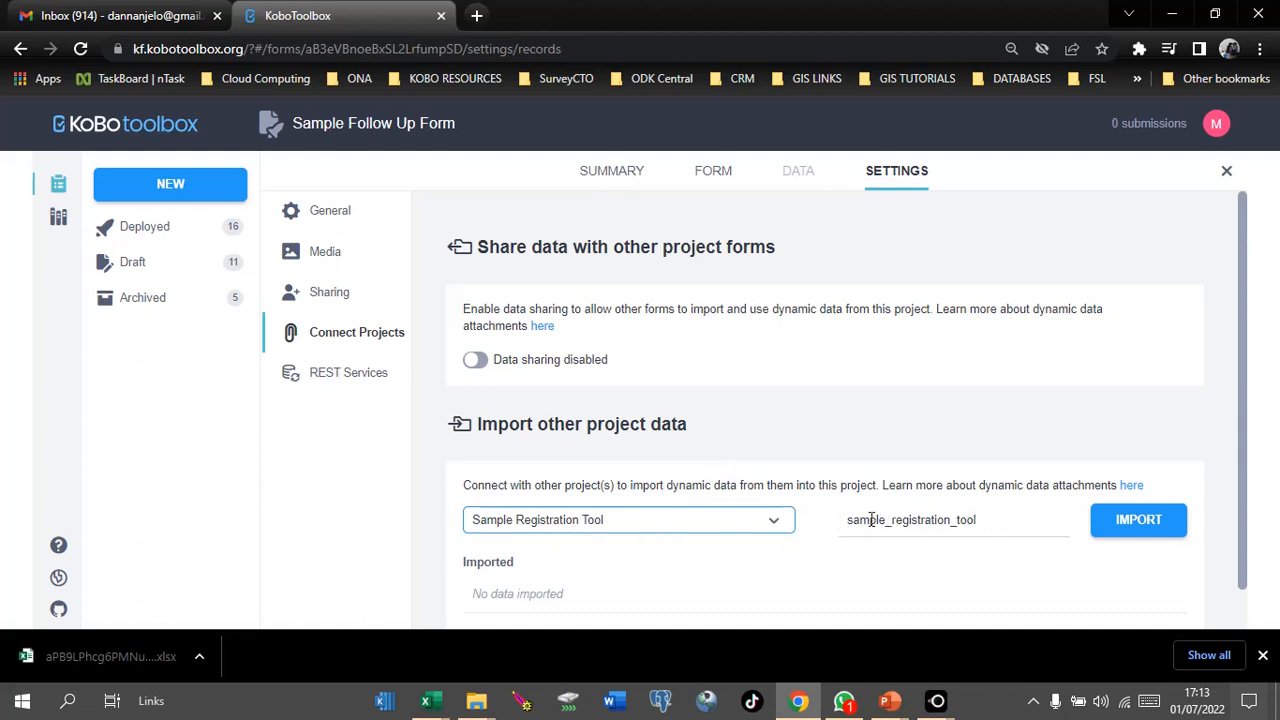
Step: Confirm the name sample_registration_tool in the Excel workbook, then import from Sample Registration Tool
click(430, 700)
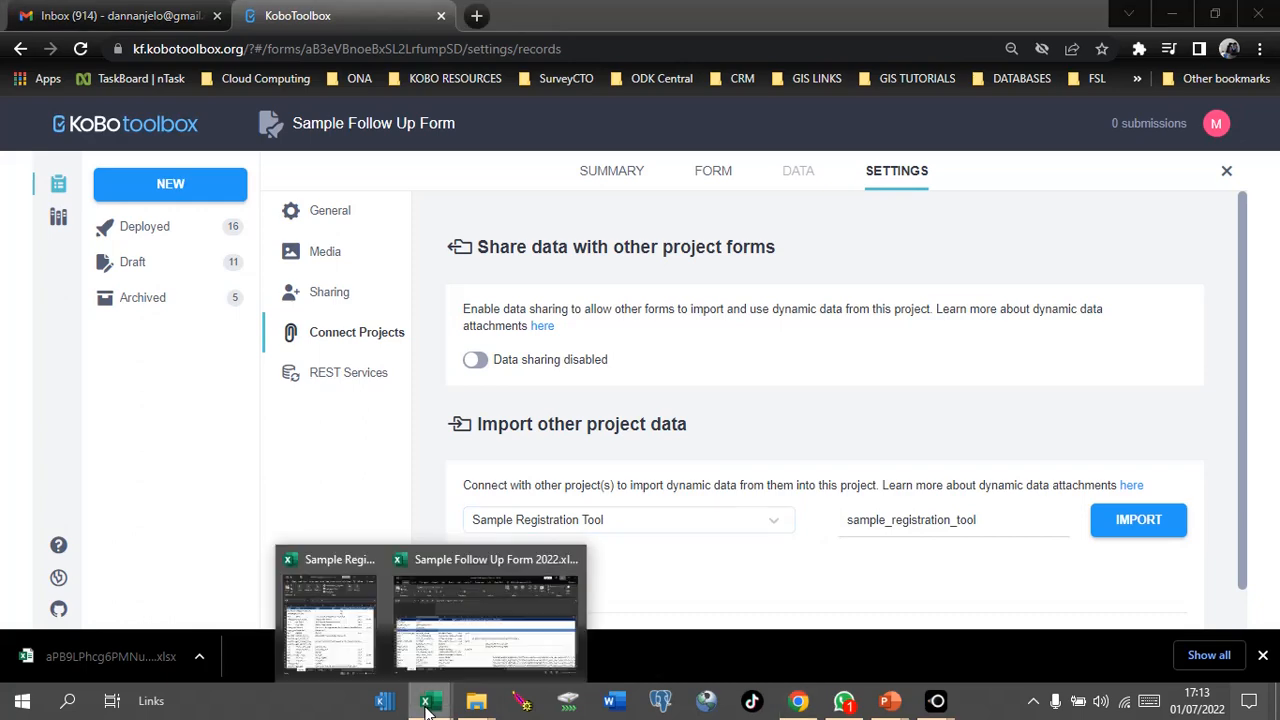
click(487, 640)
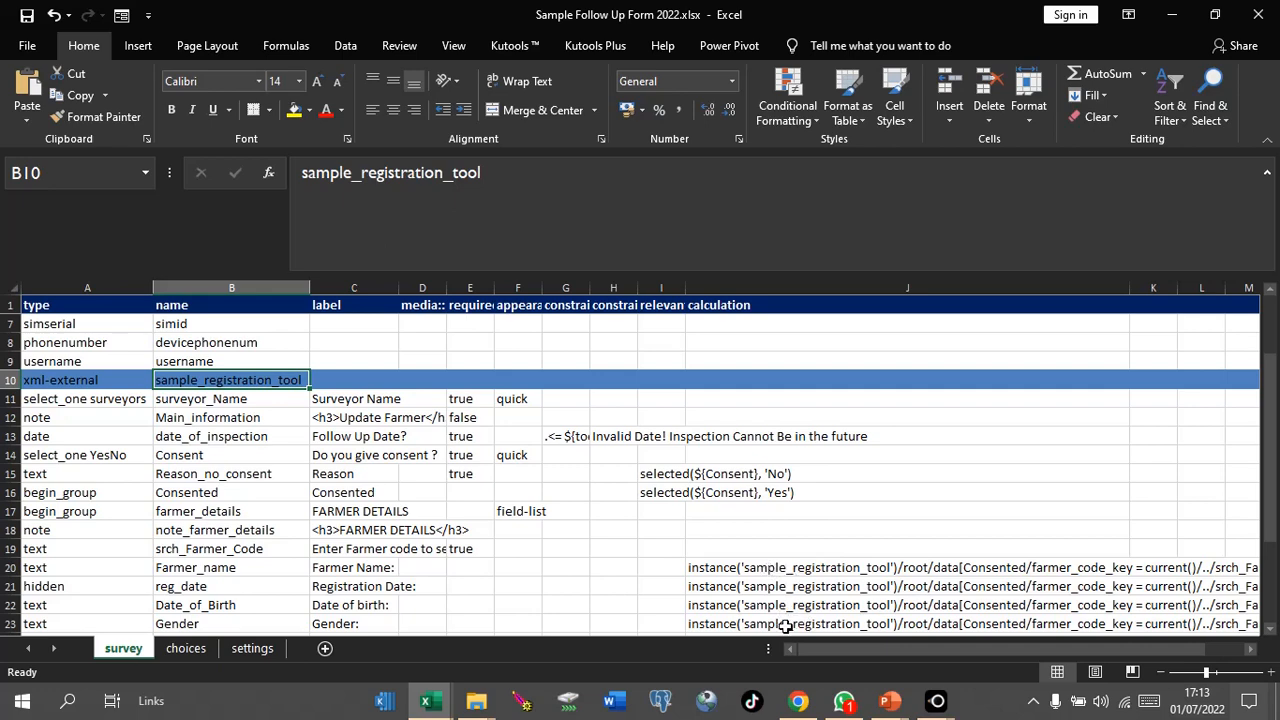
click(1171, 15)
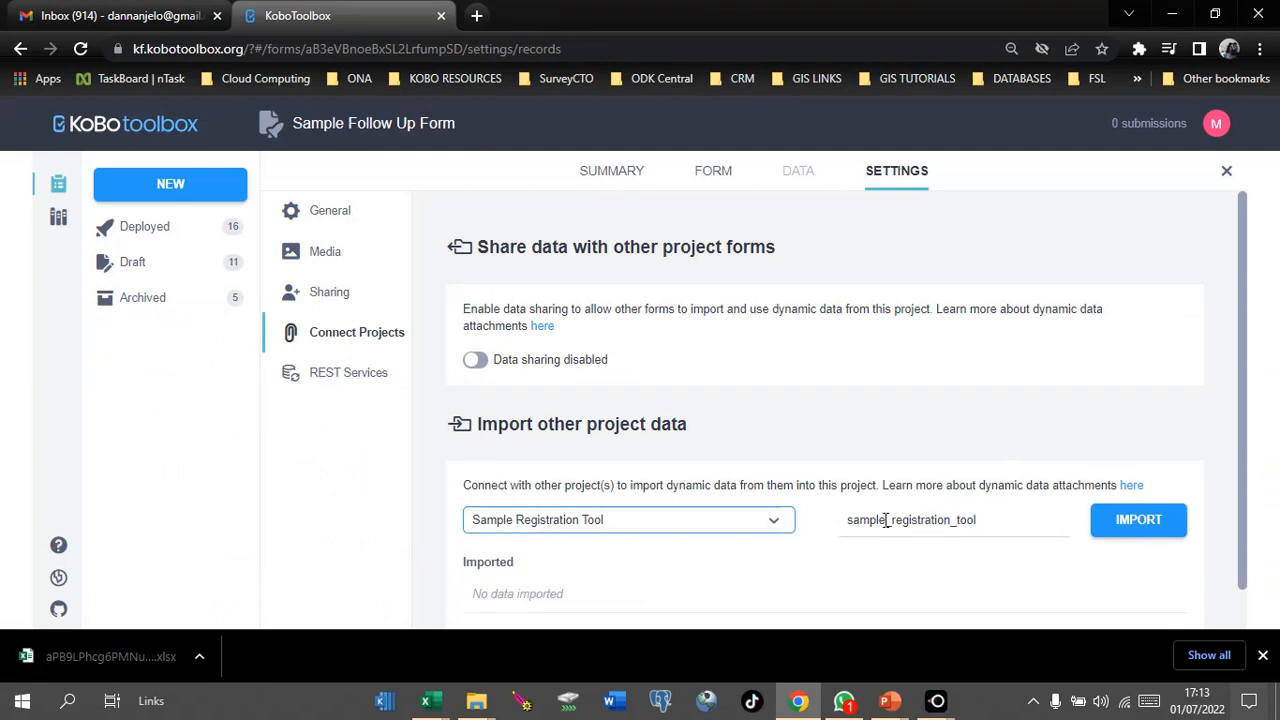
click(1140, 521)
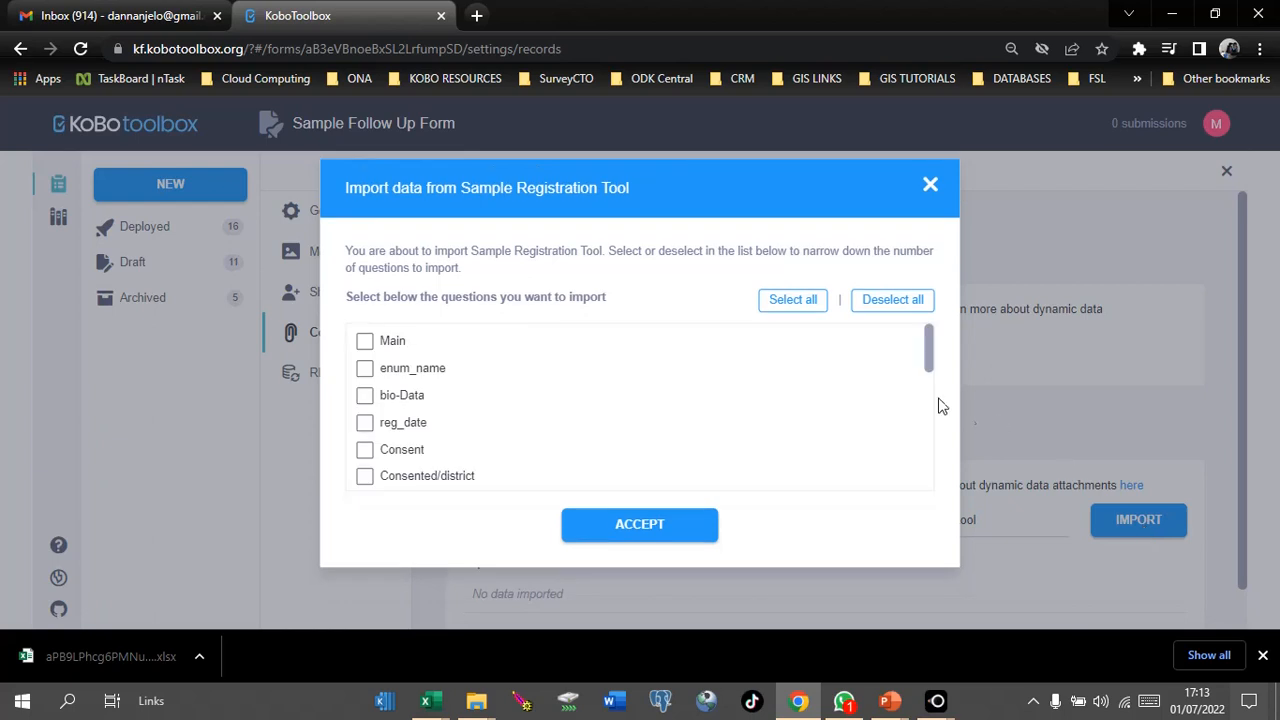
drag(928, 363, 914, 326)
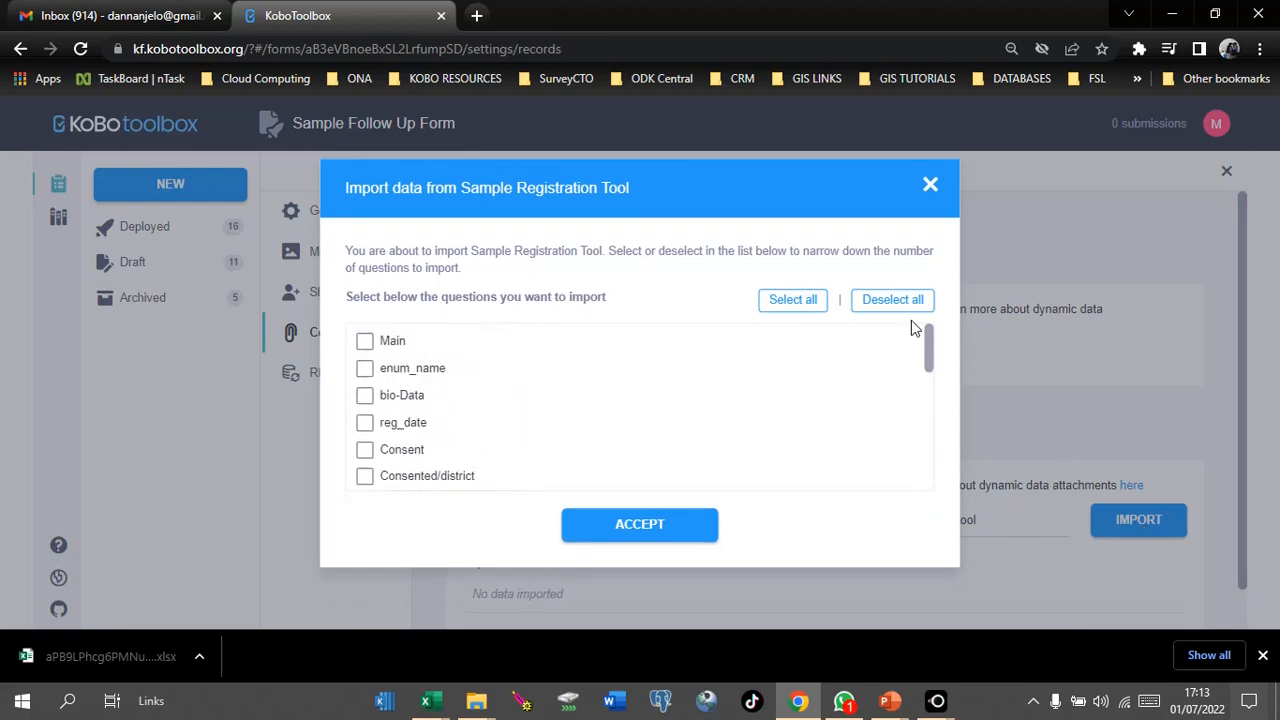
Step: Select all Sample Registration Tool questions and accept the import
click(797, 302)
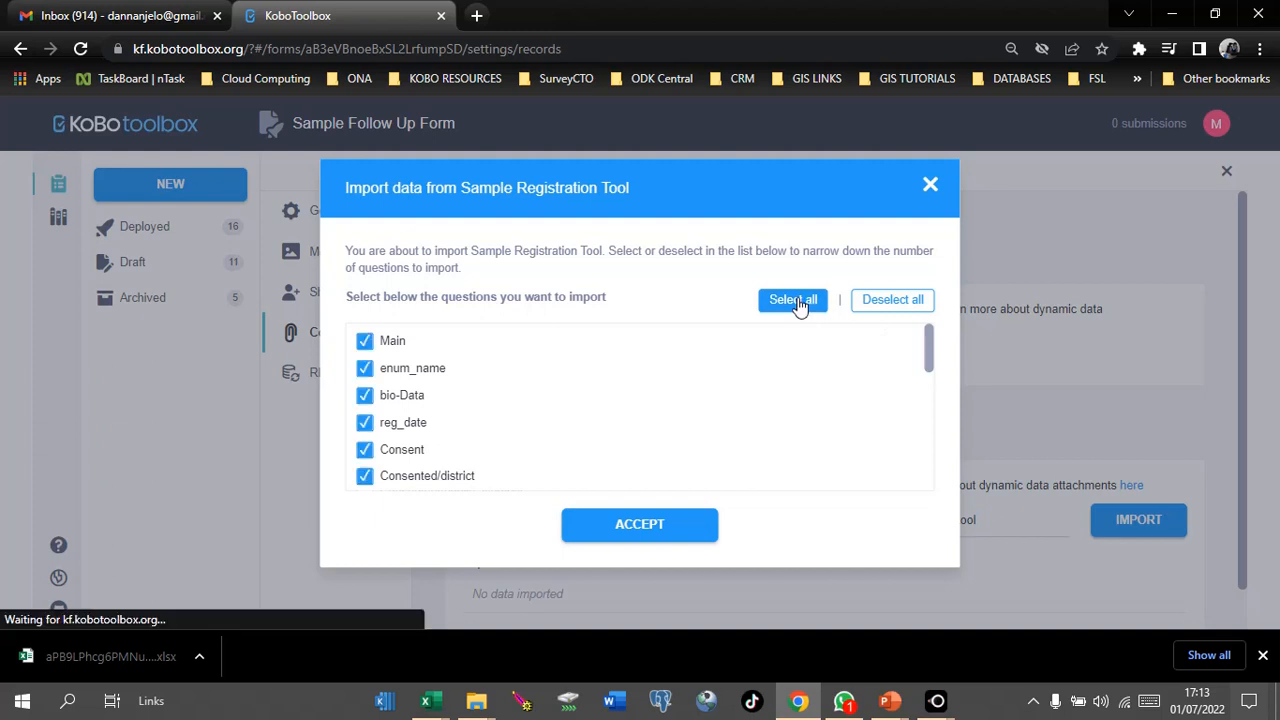
click(650, 536)
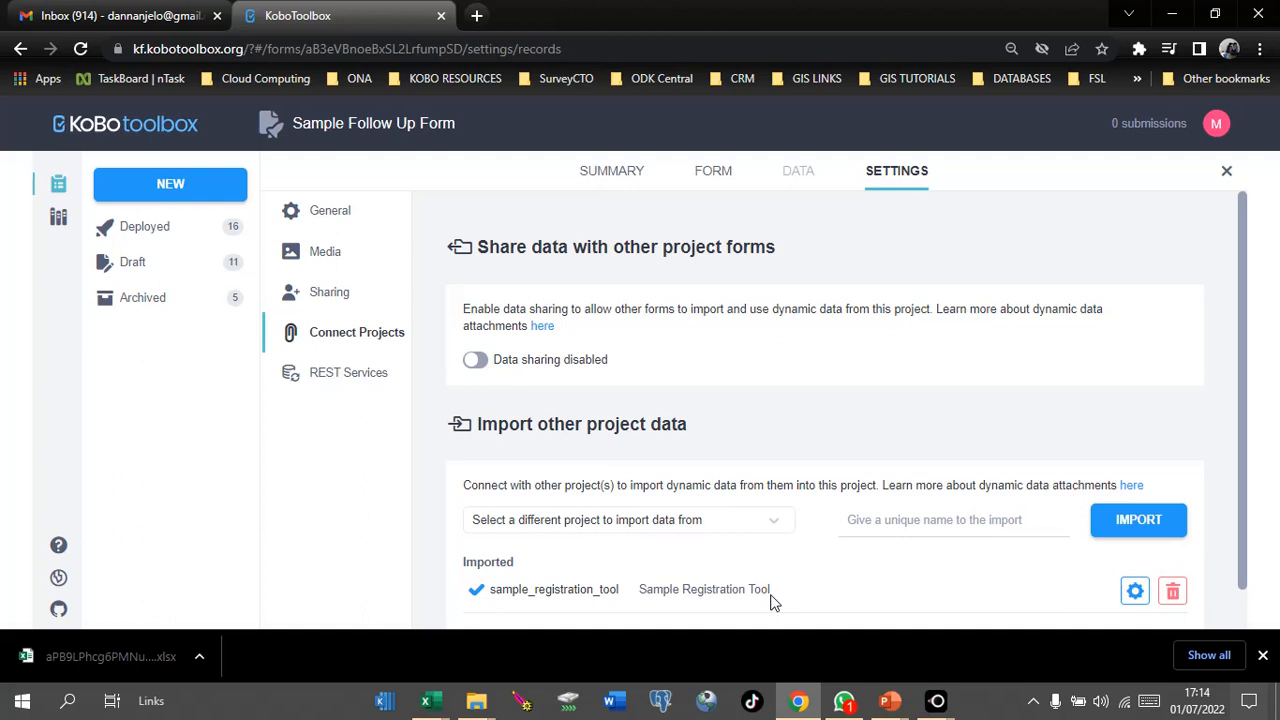
Step: Open KoboCollect on the mirrored phone and browse the server's blank forms for both forms
click(936, 701)
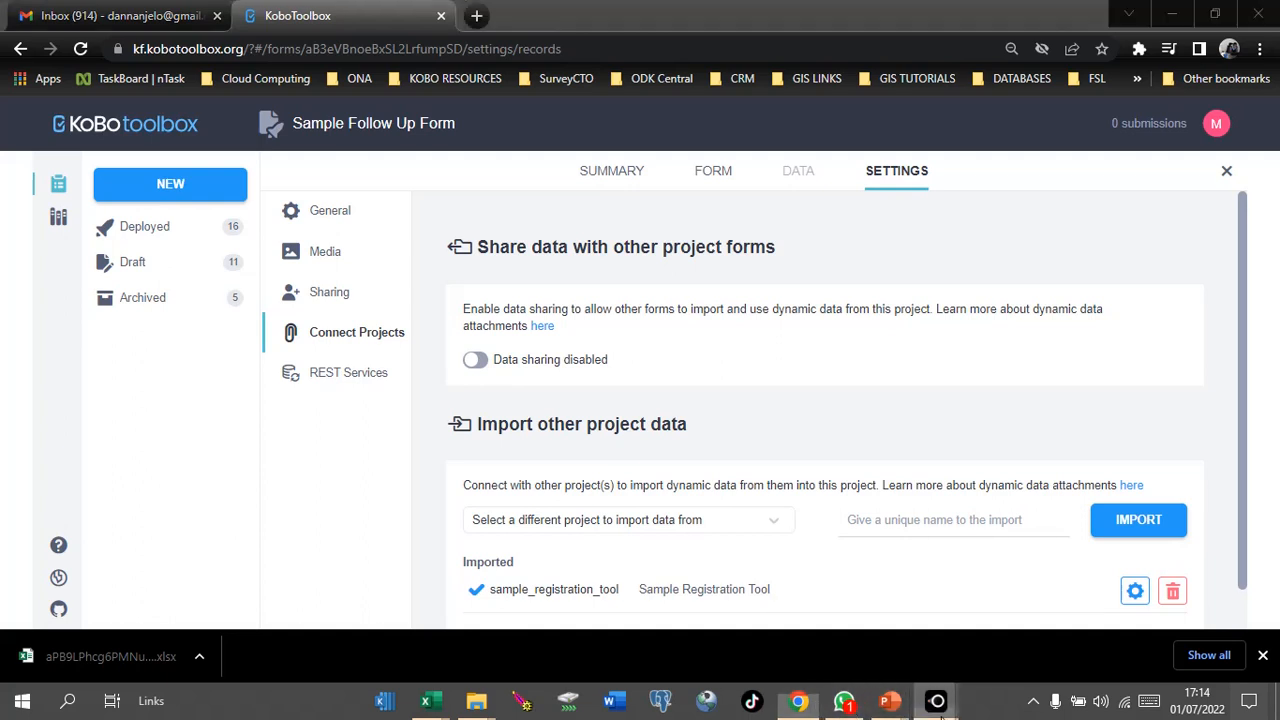
click(1030, 666)
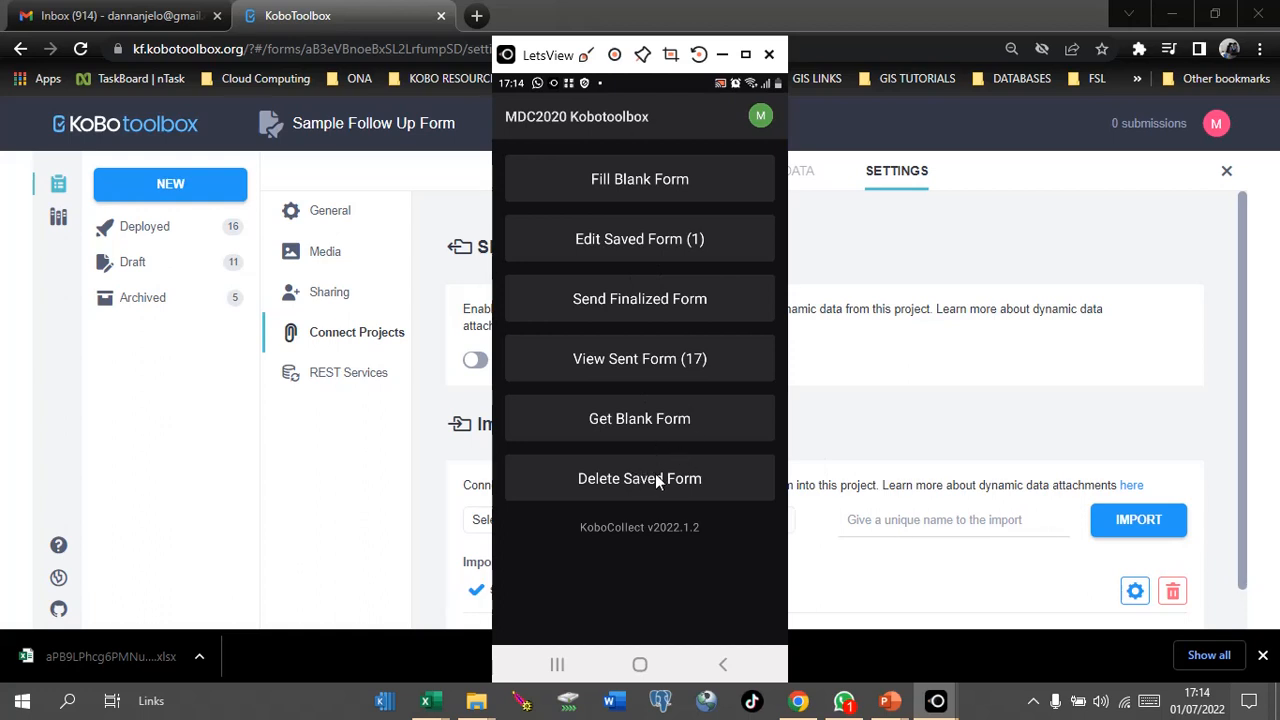
click(623, 418)
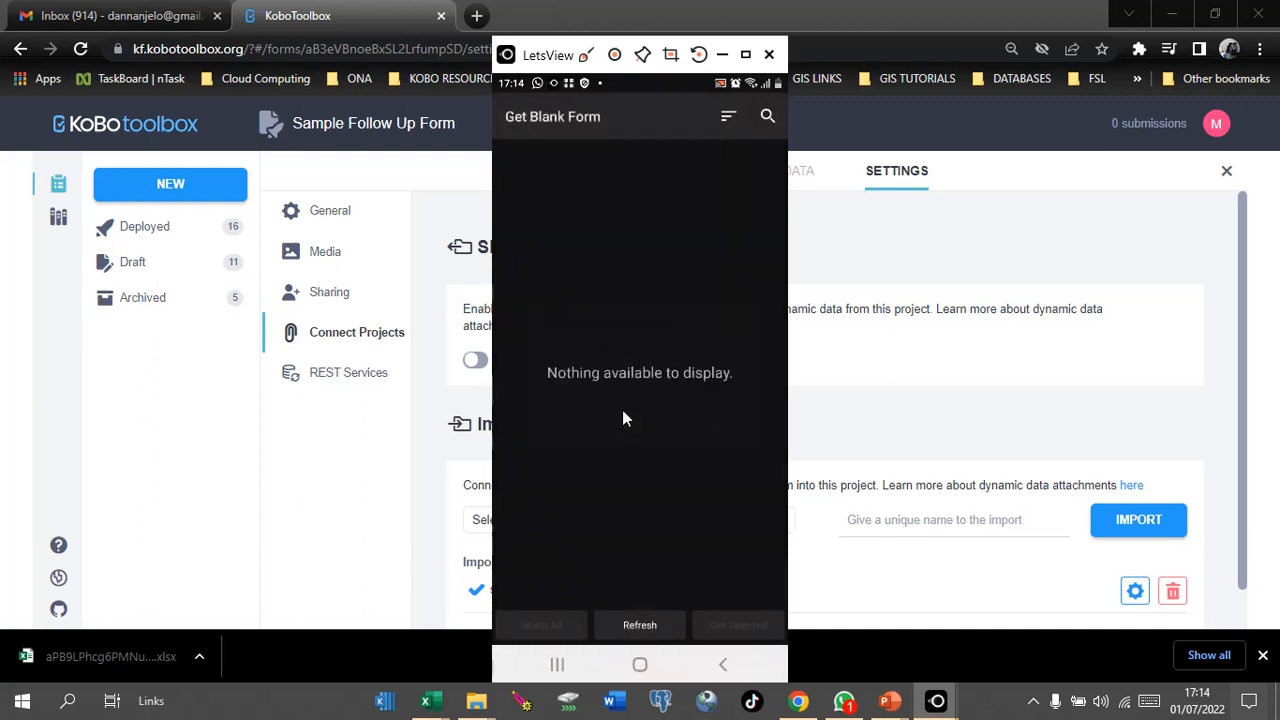
scroll(622, 410, down, 5)
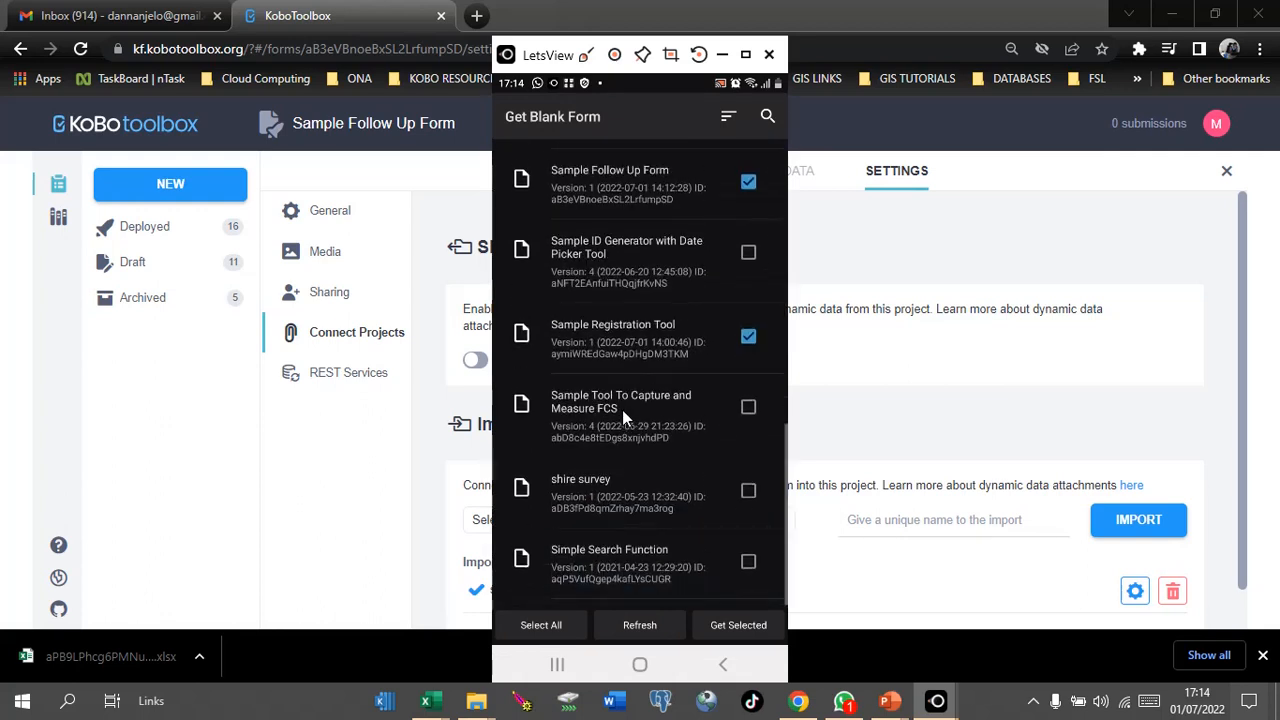
scroll(622, 409, up, 2)
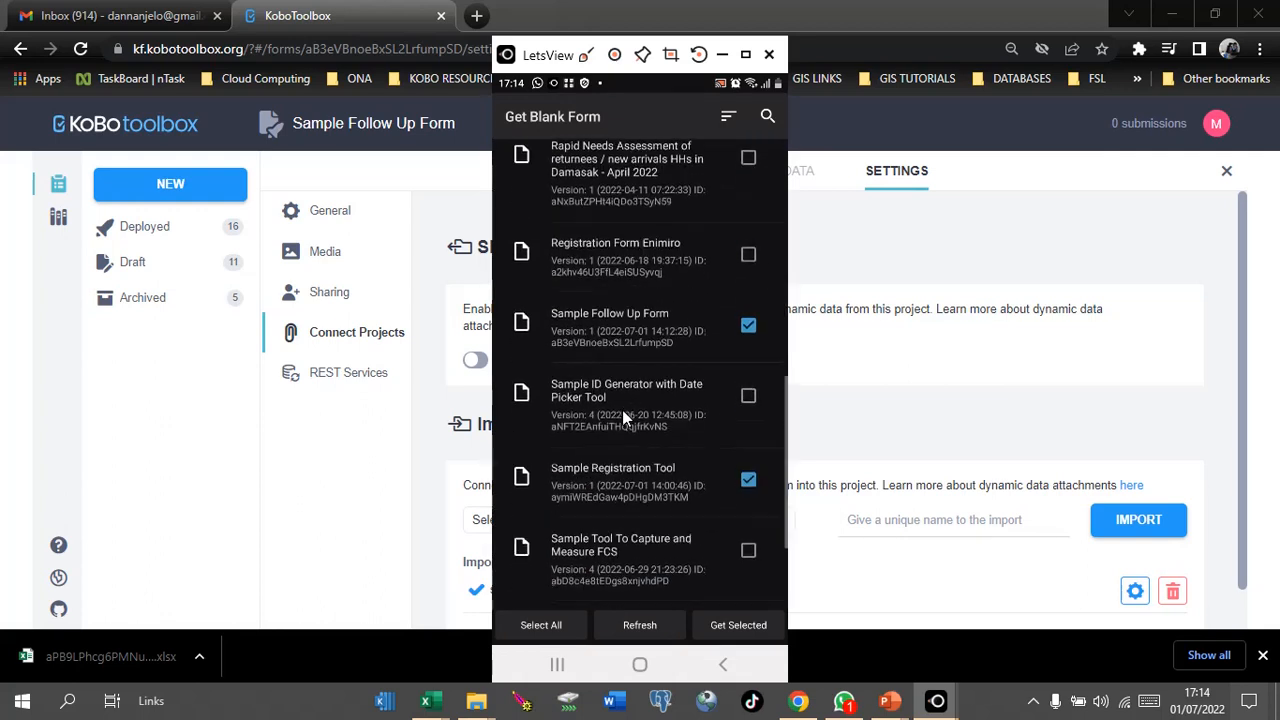
scroll(622, 409, down, 1)
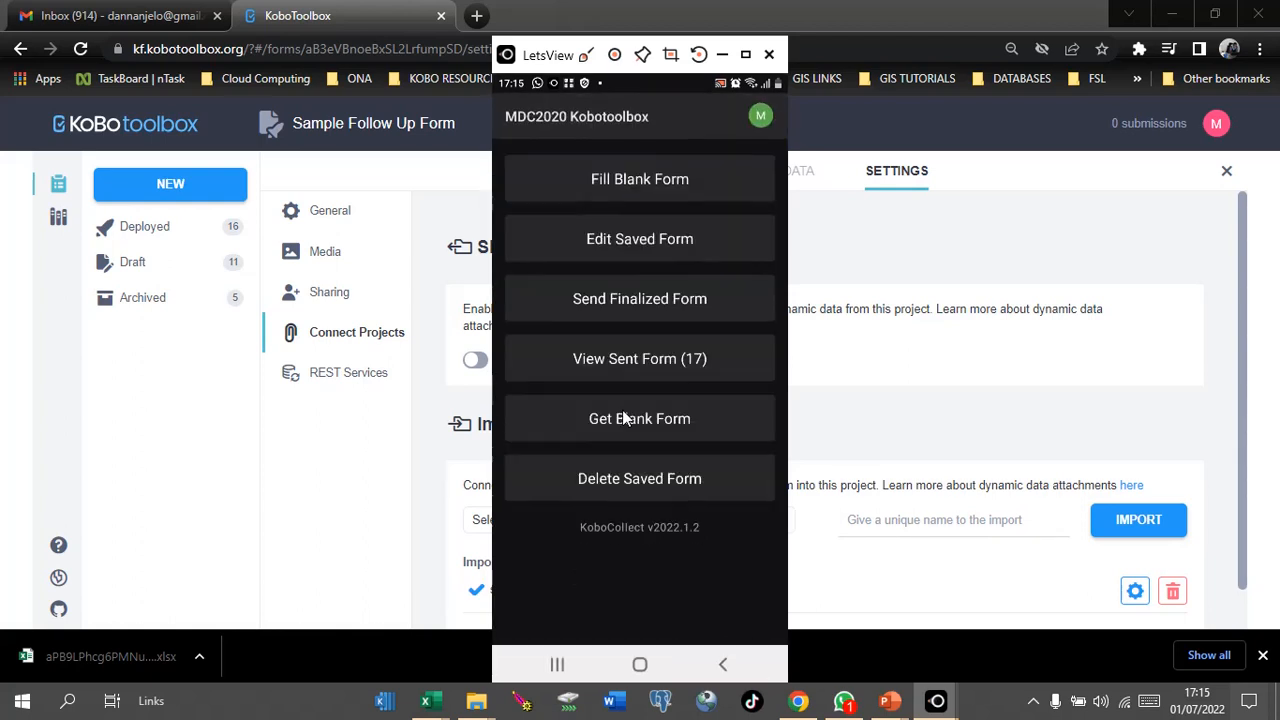
Step: Start a Sample Registration Tool record with district Kitale and the farmer's full name
click(624, 418)
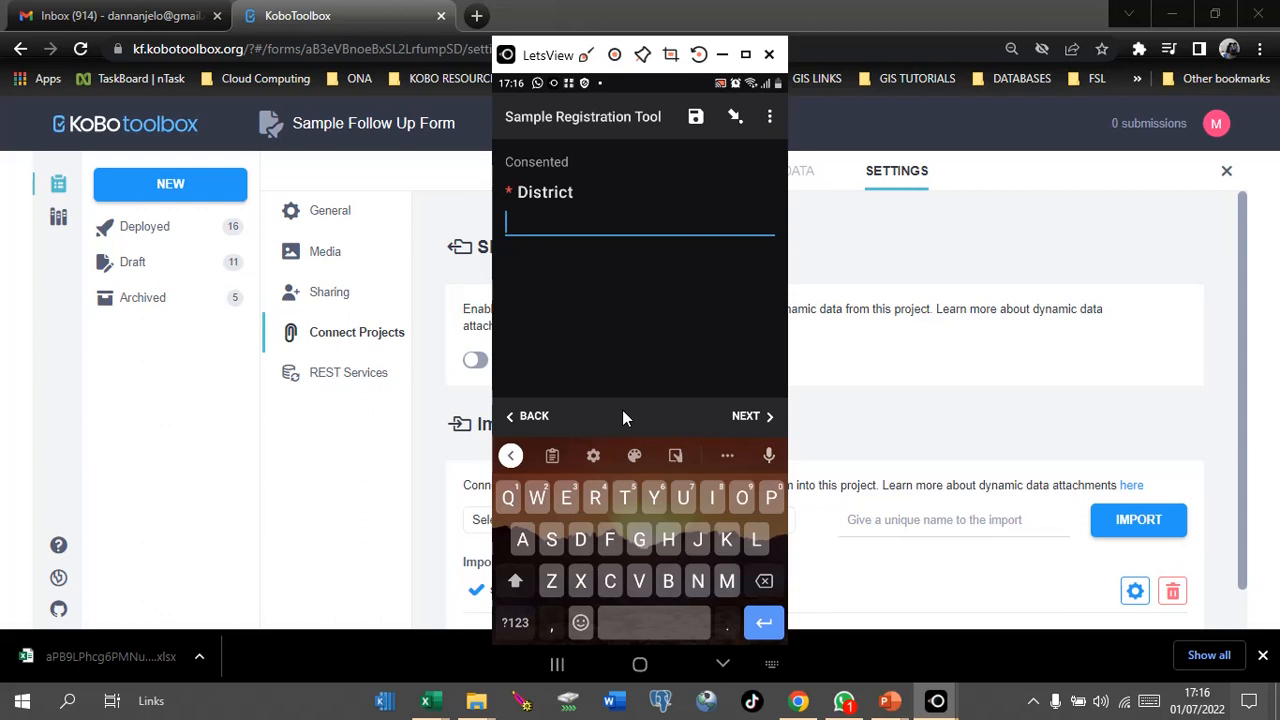
text(K)
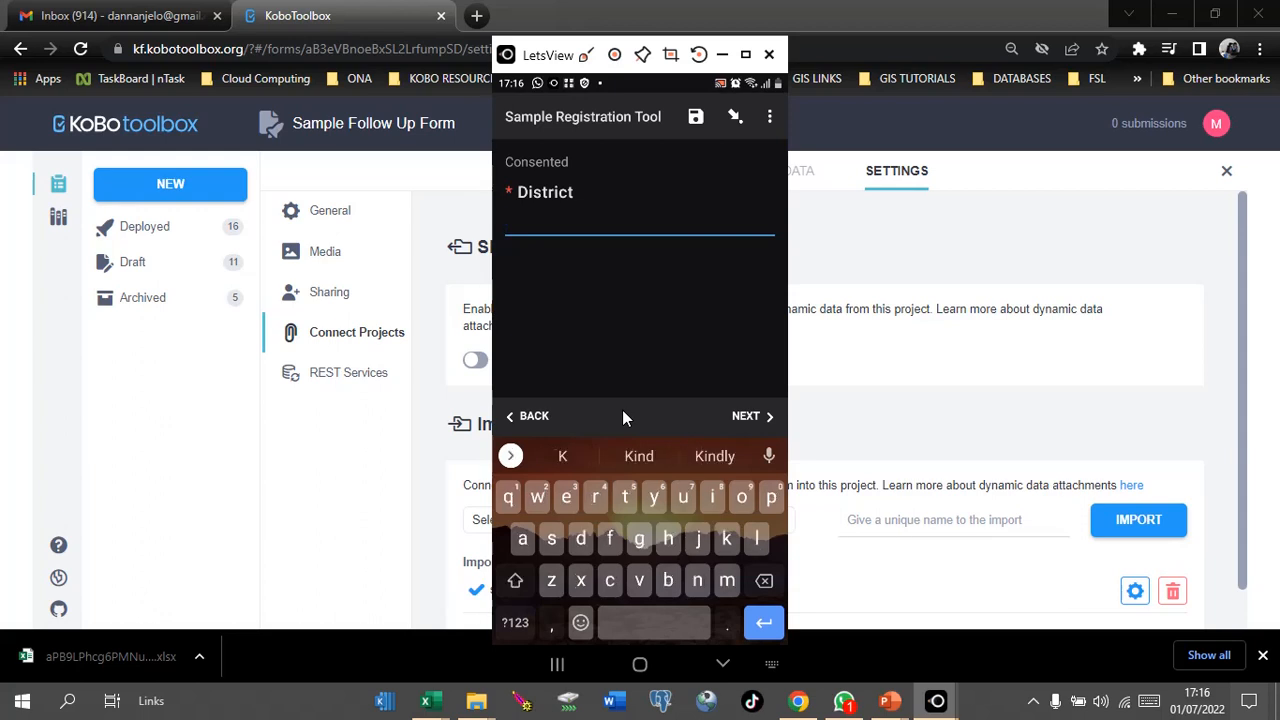
text(itale)
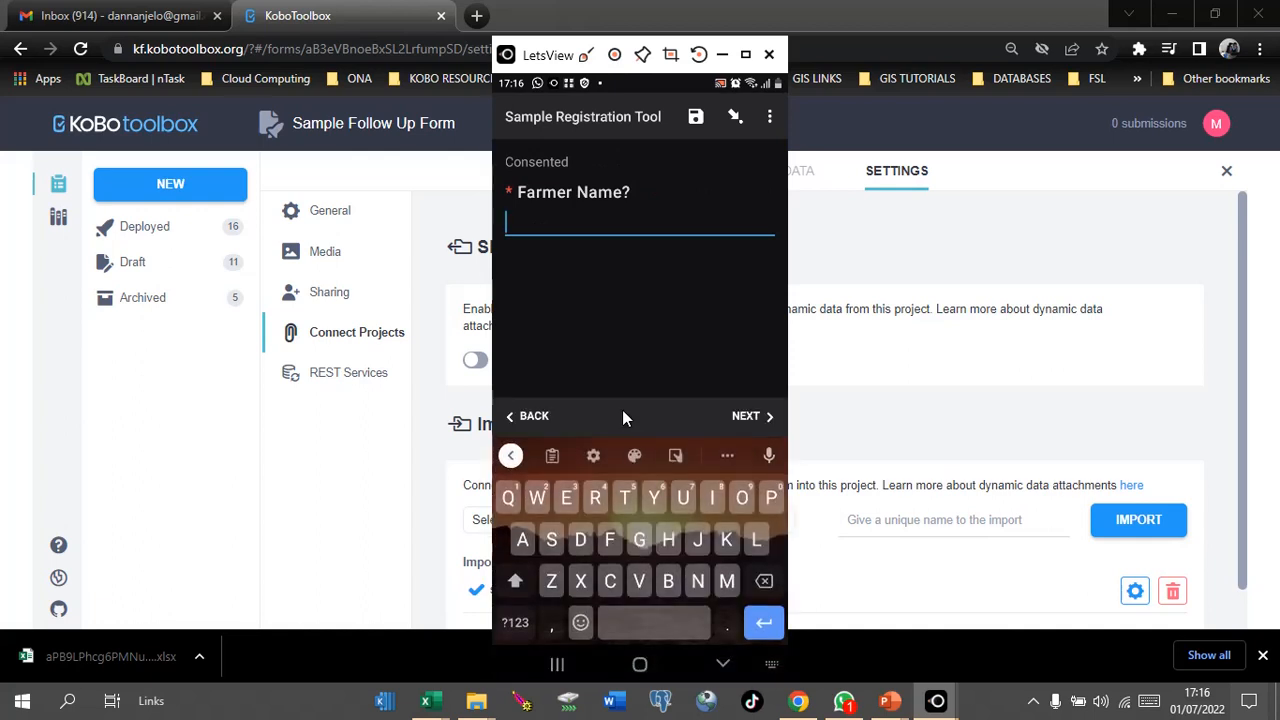
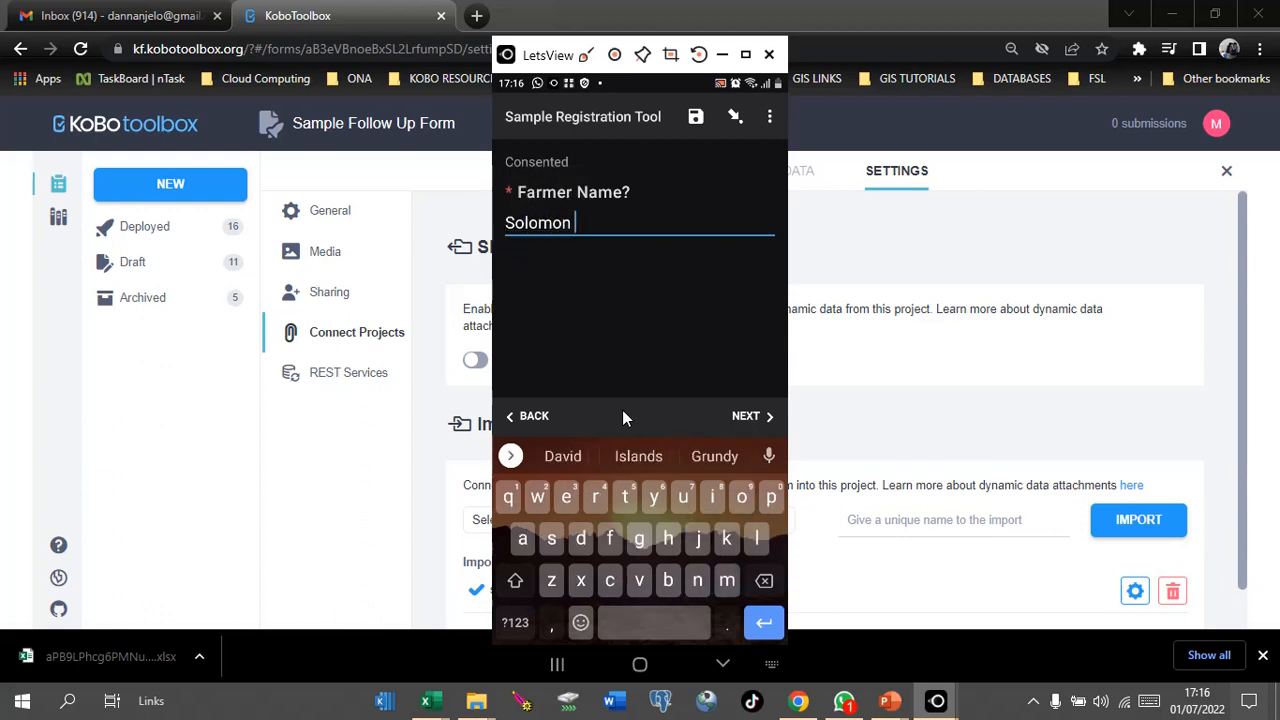
key(shift)
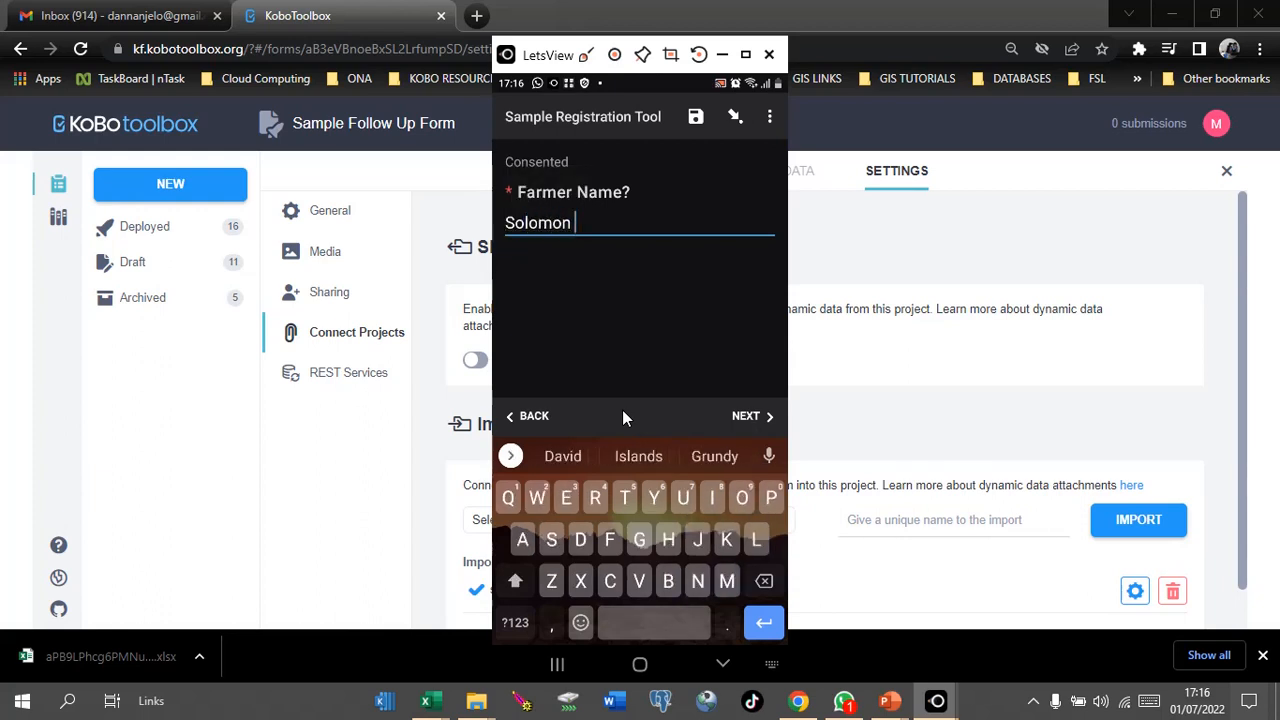
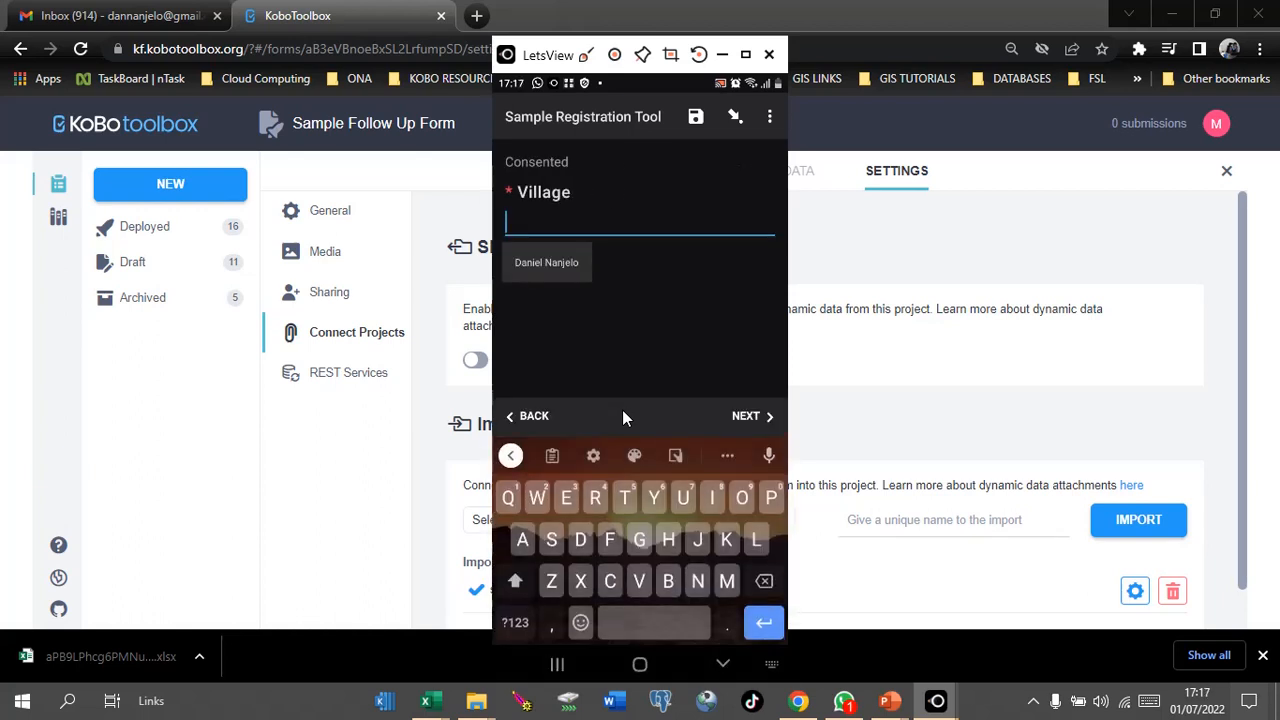
Step: Enter village Rotenburg and the farmer's ID number
text(R)
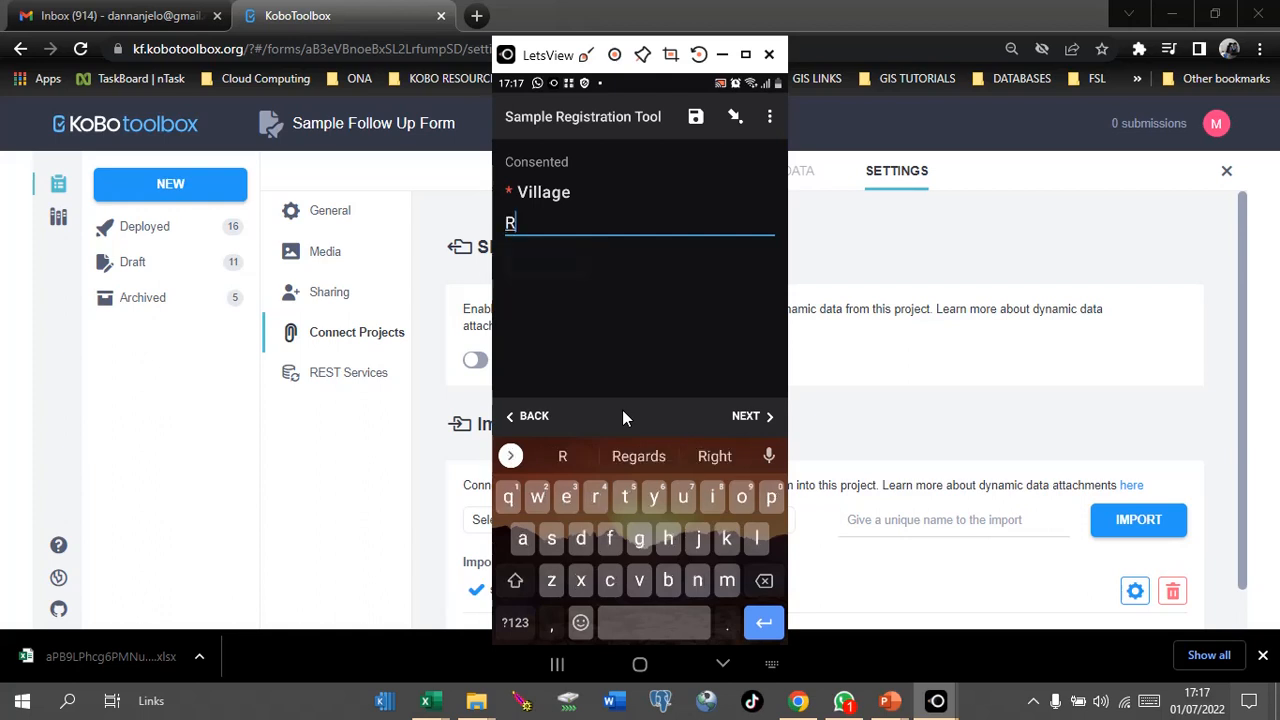
text(ot)
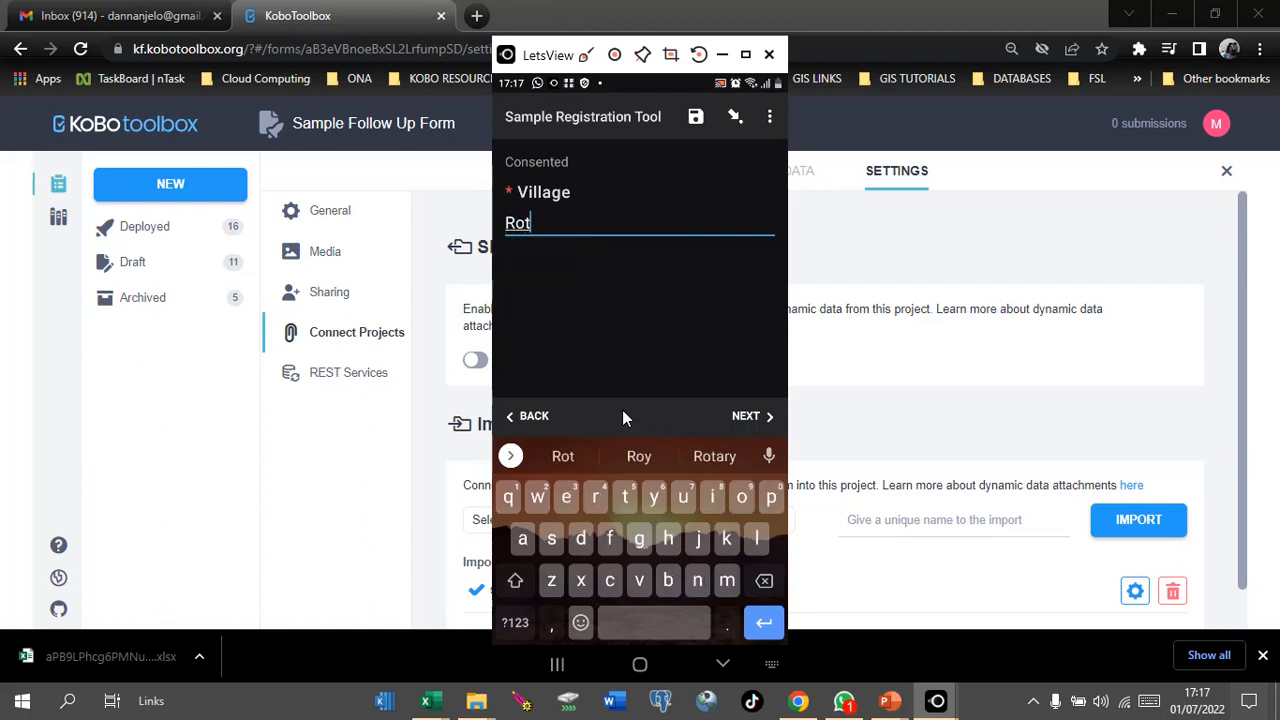
text(enb)
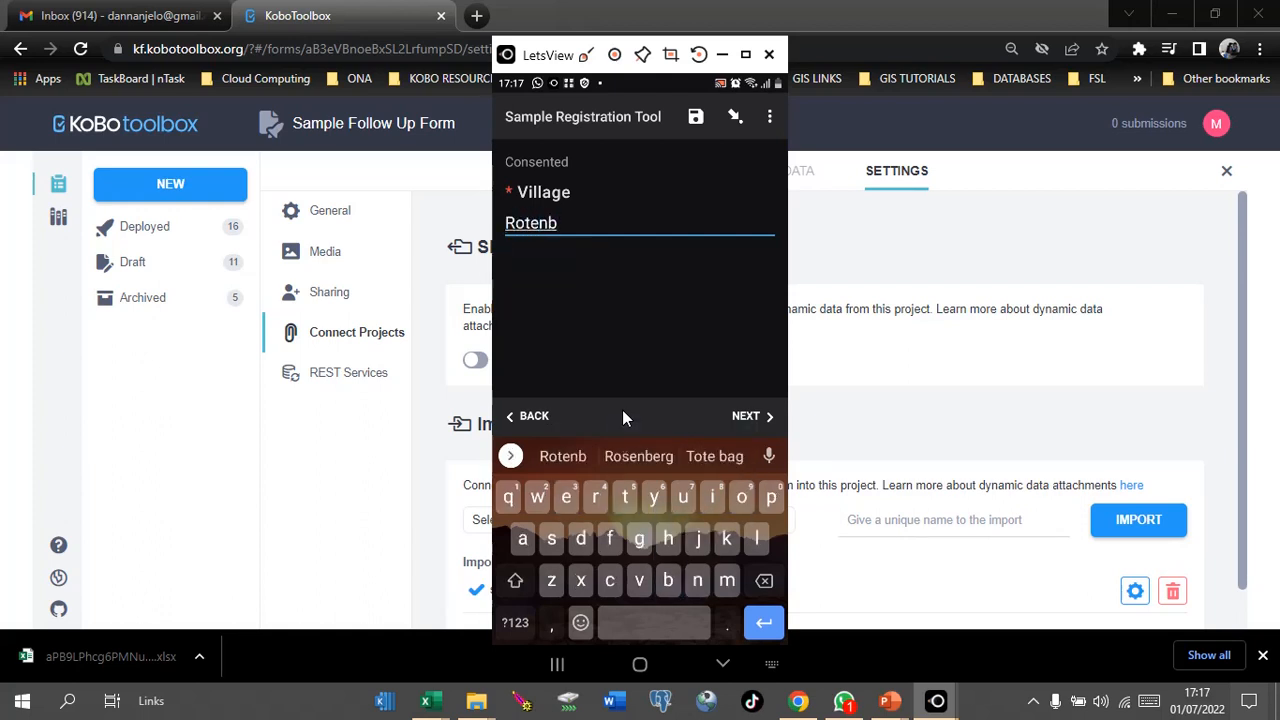
text(urg)
key(Return)
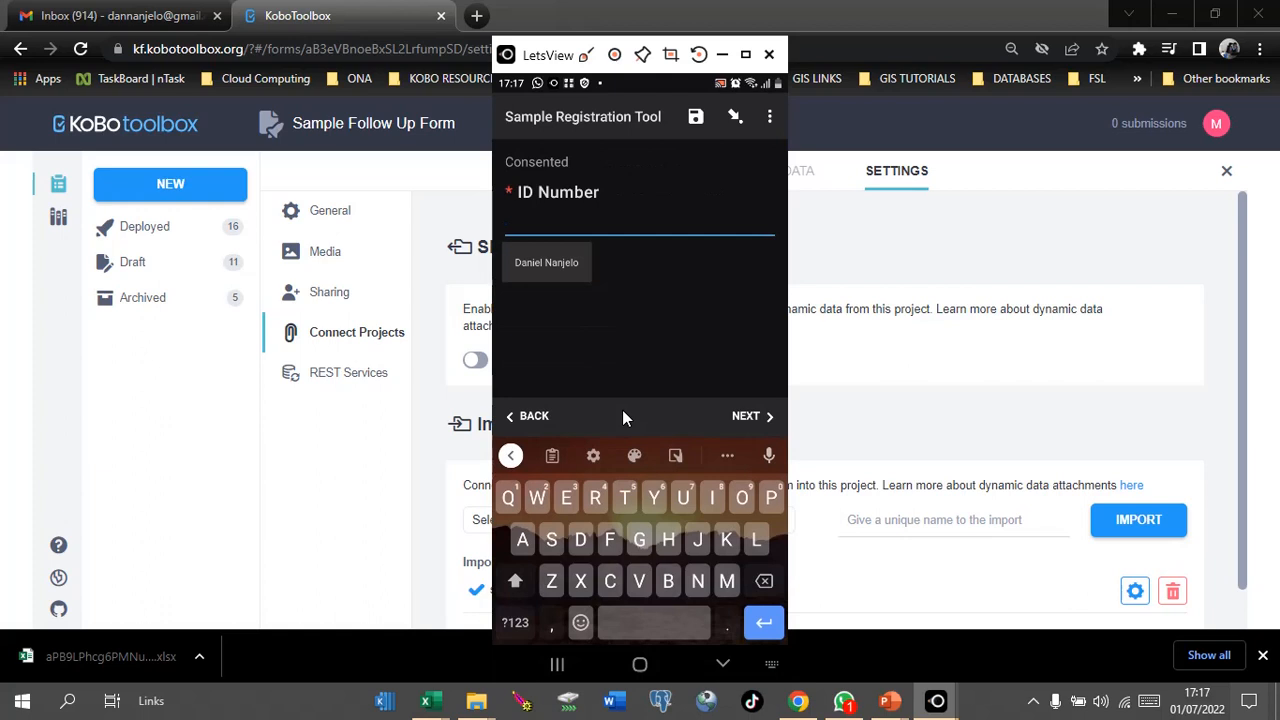
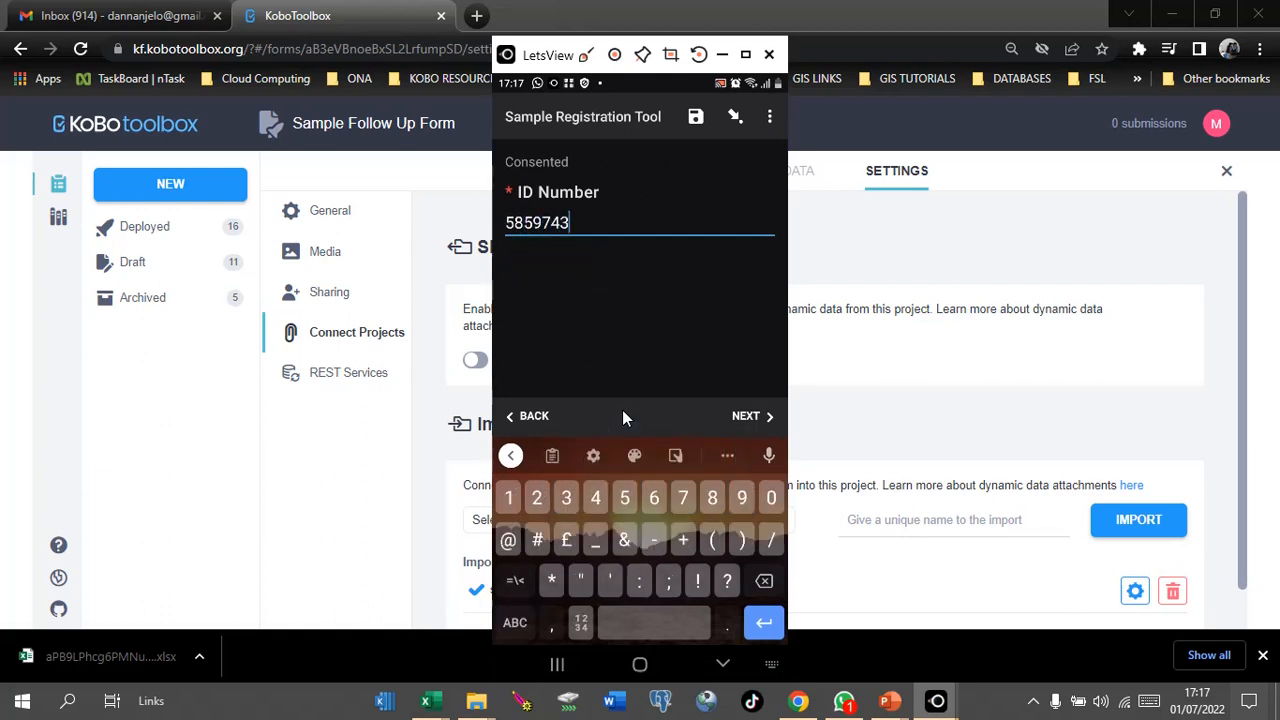
key(Return)
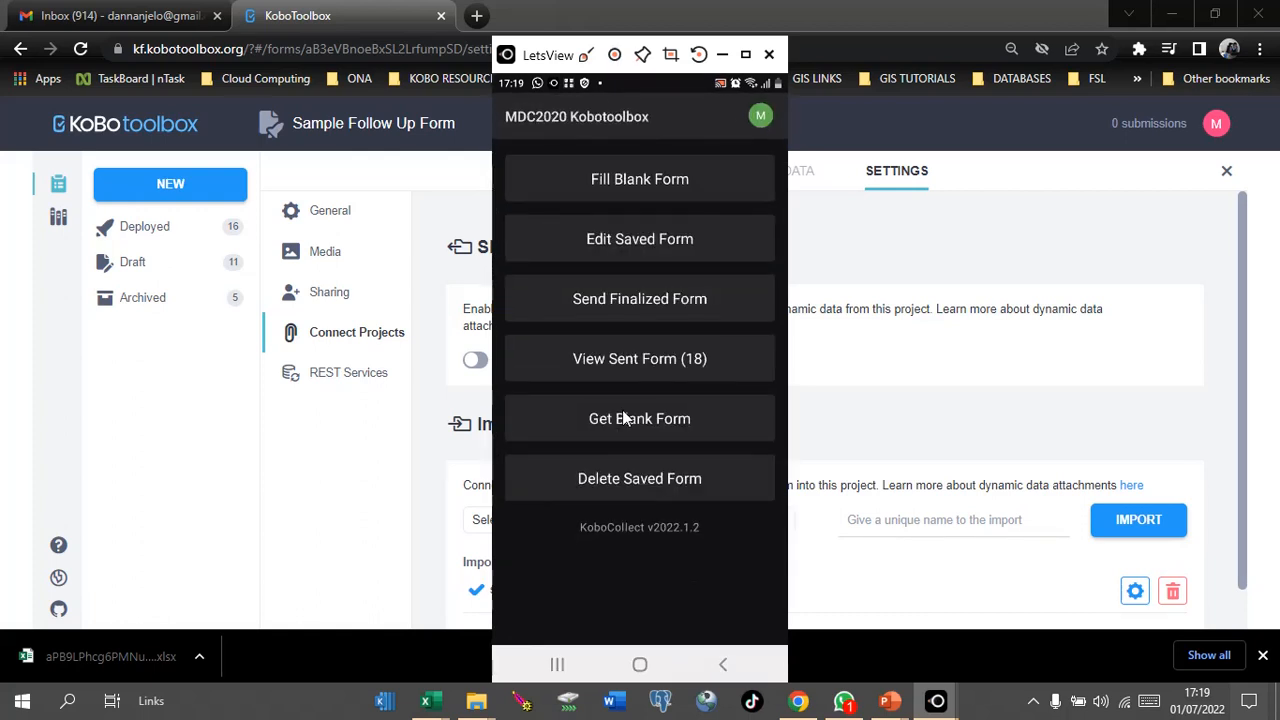
Step: Reload the server form list and mark the updated Sample Follow Up Form for download
click(622, 419)
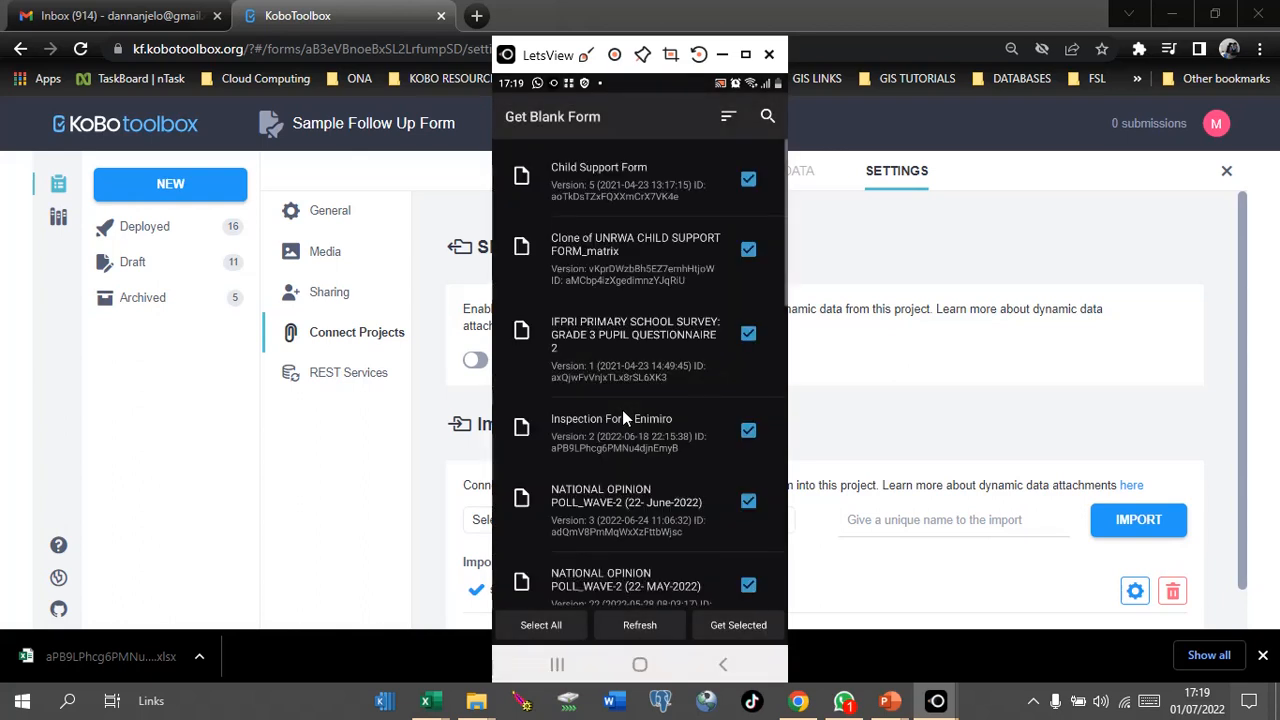
scroll(622, 410, down, 10)
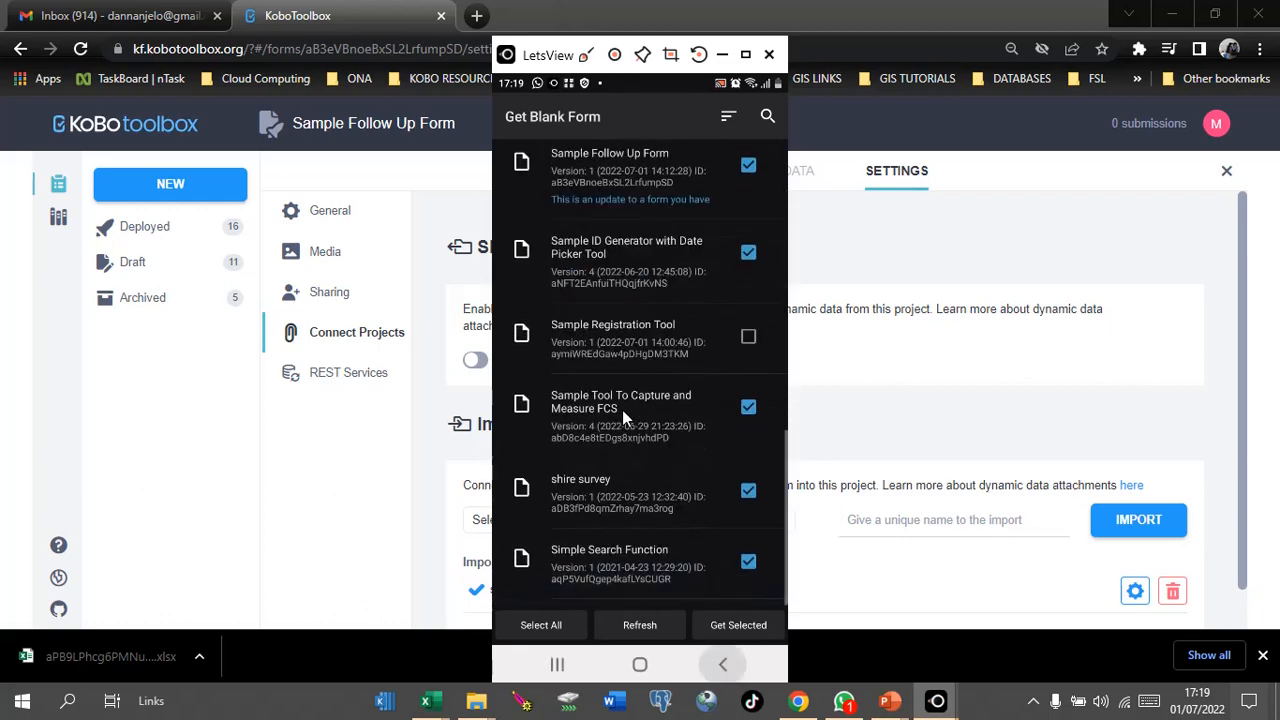
click(622, 418)
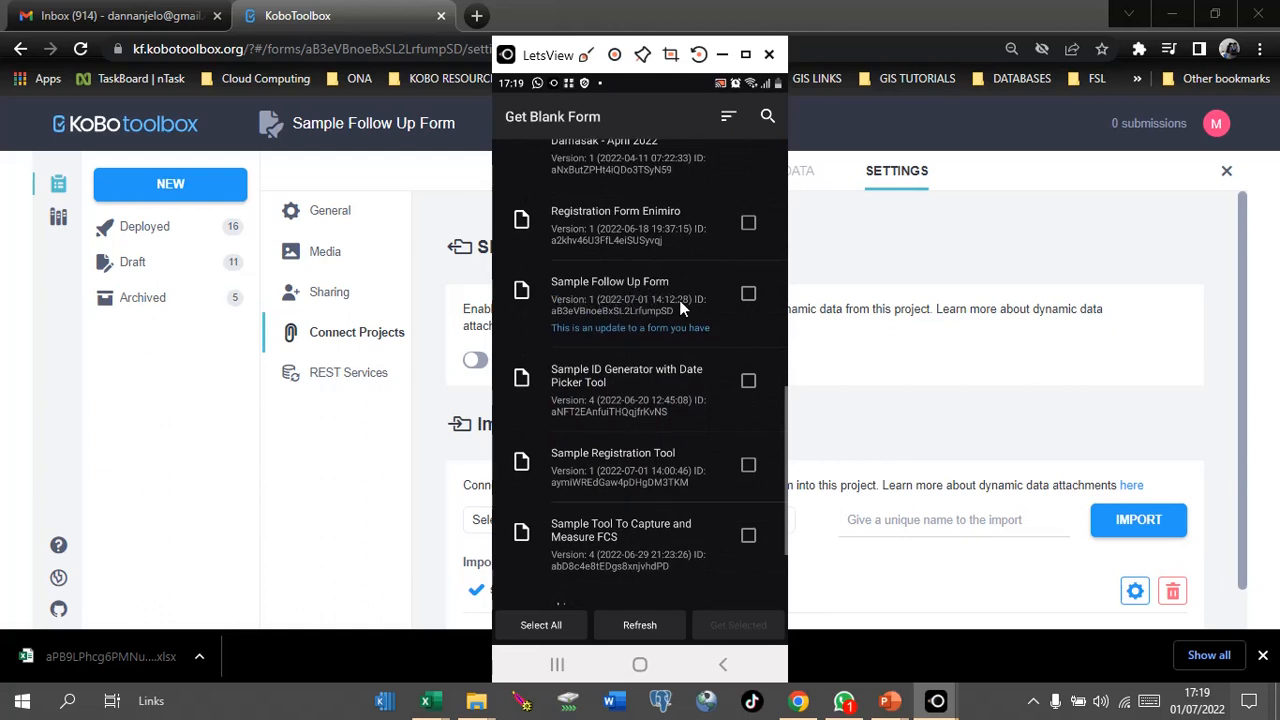
click(749, 296)
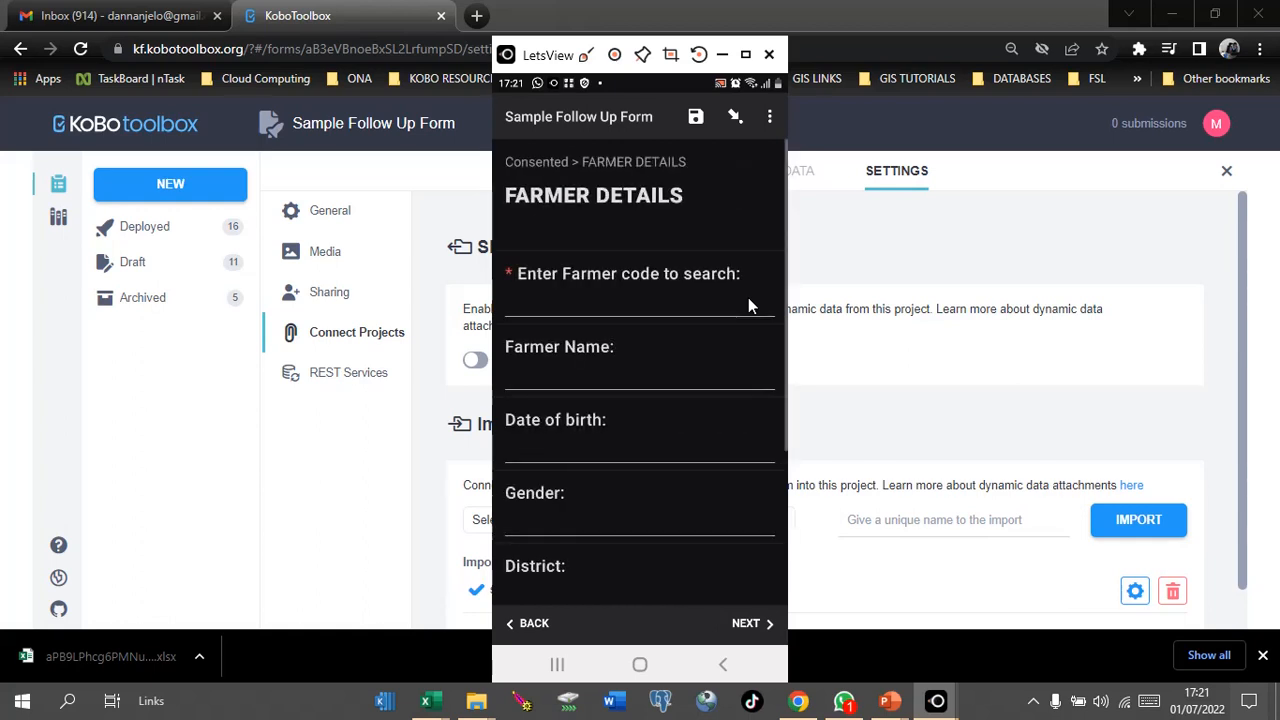
Step: Search a farmer's code and check that the name, birth date, gender, district Kitale, village, ID and phone auto-fill
click(530, 304)
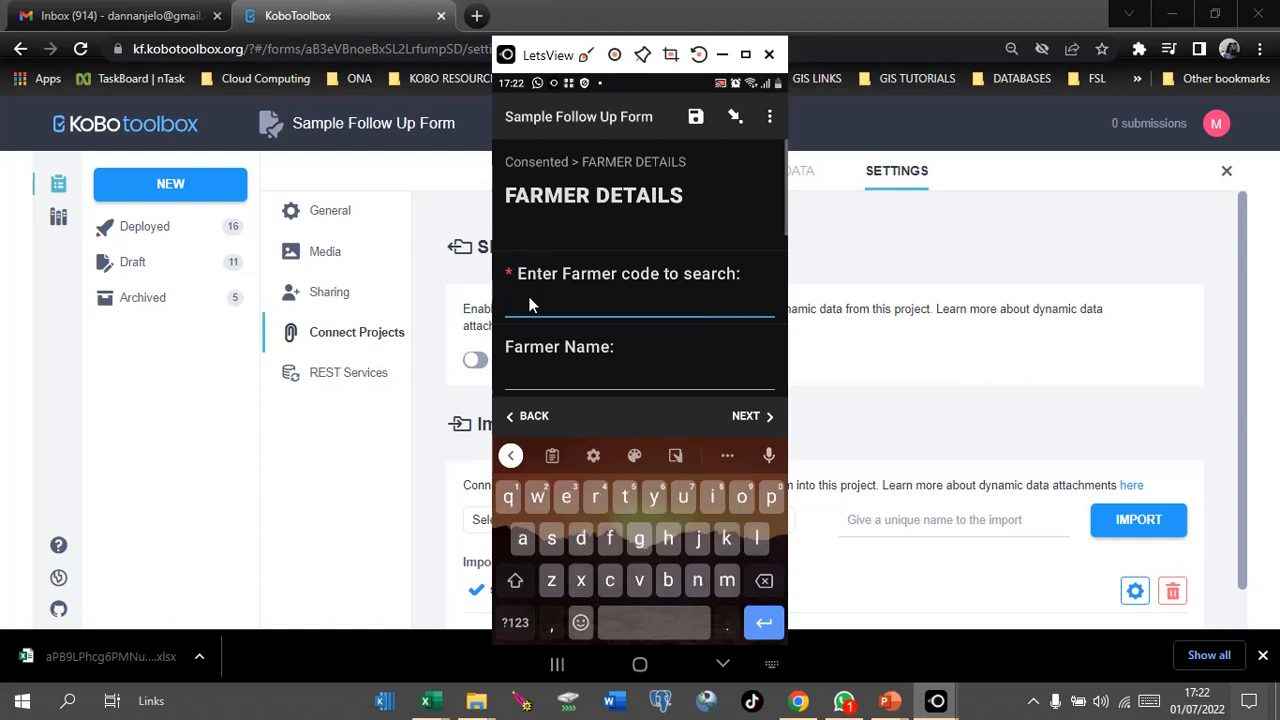
text(Kit)
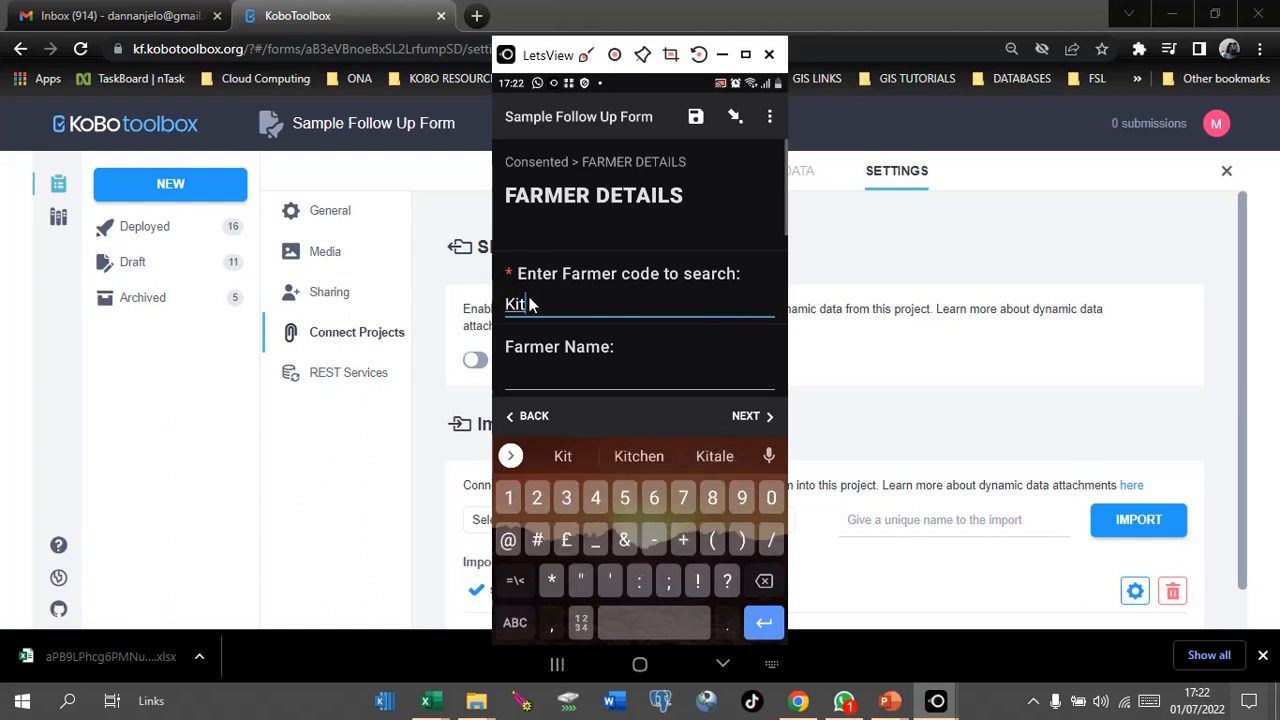
text(-)
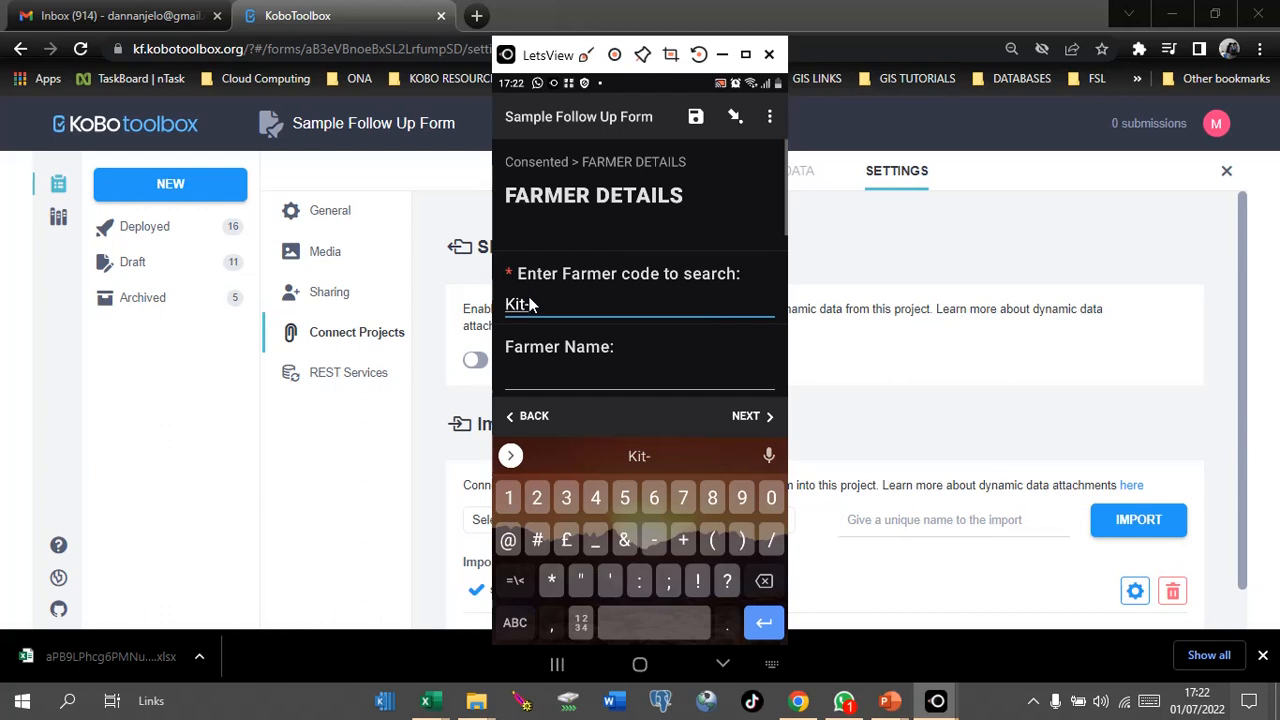
text(8)
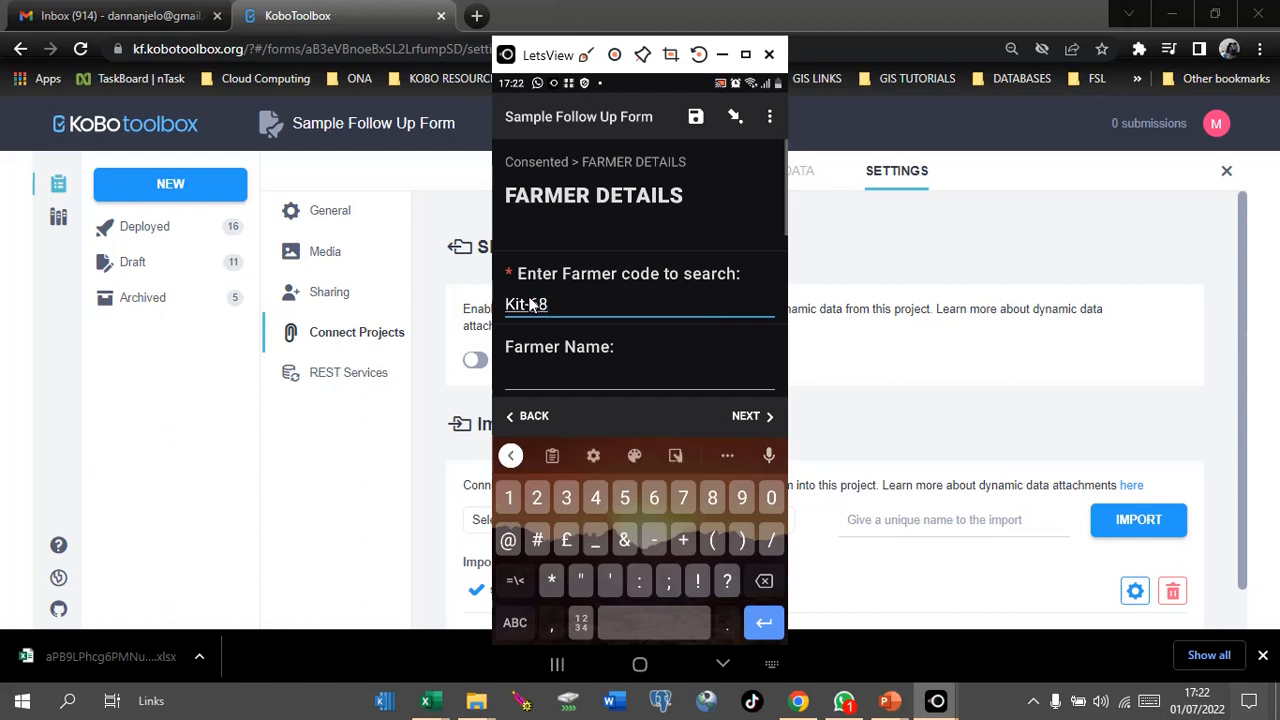
text(87)
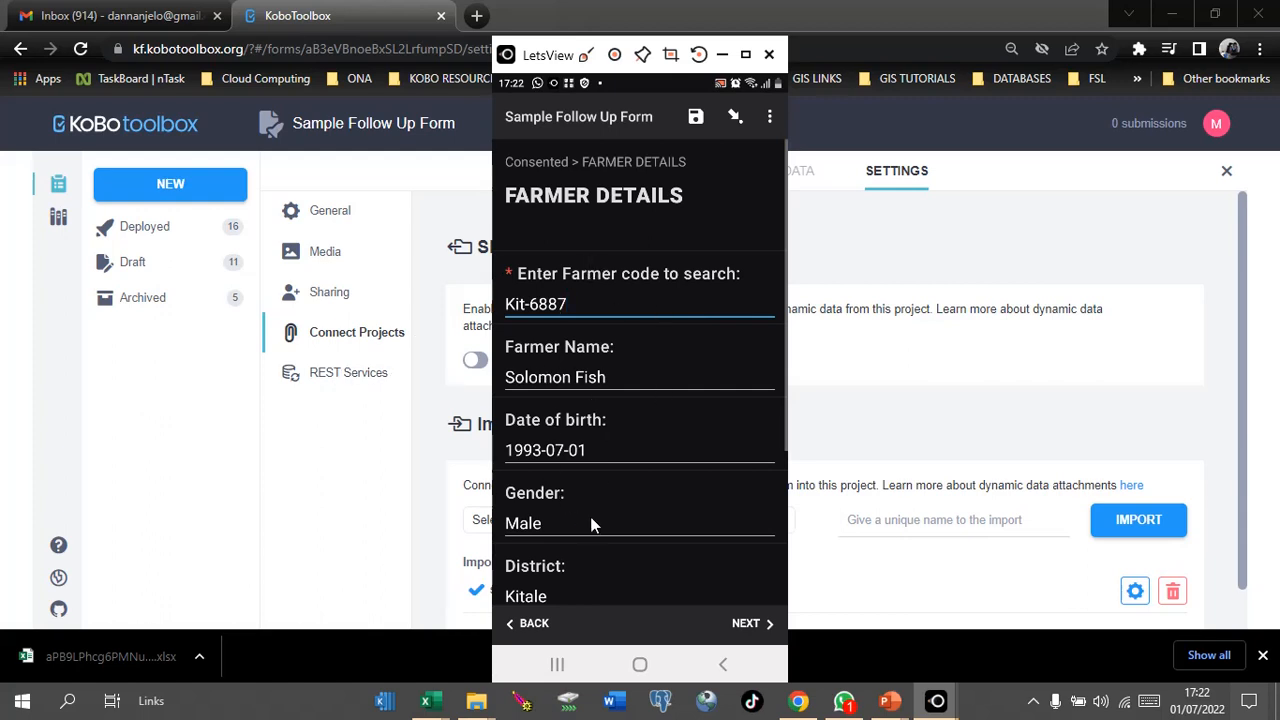
scroll(585, 549, down, 5)
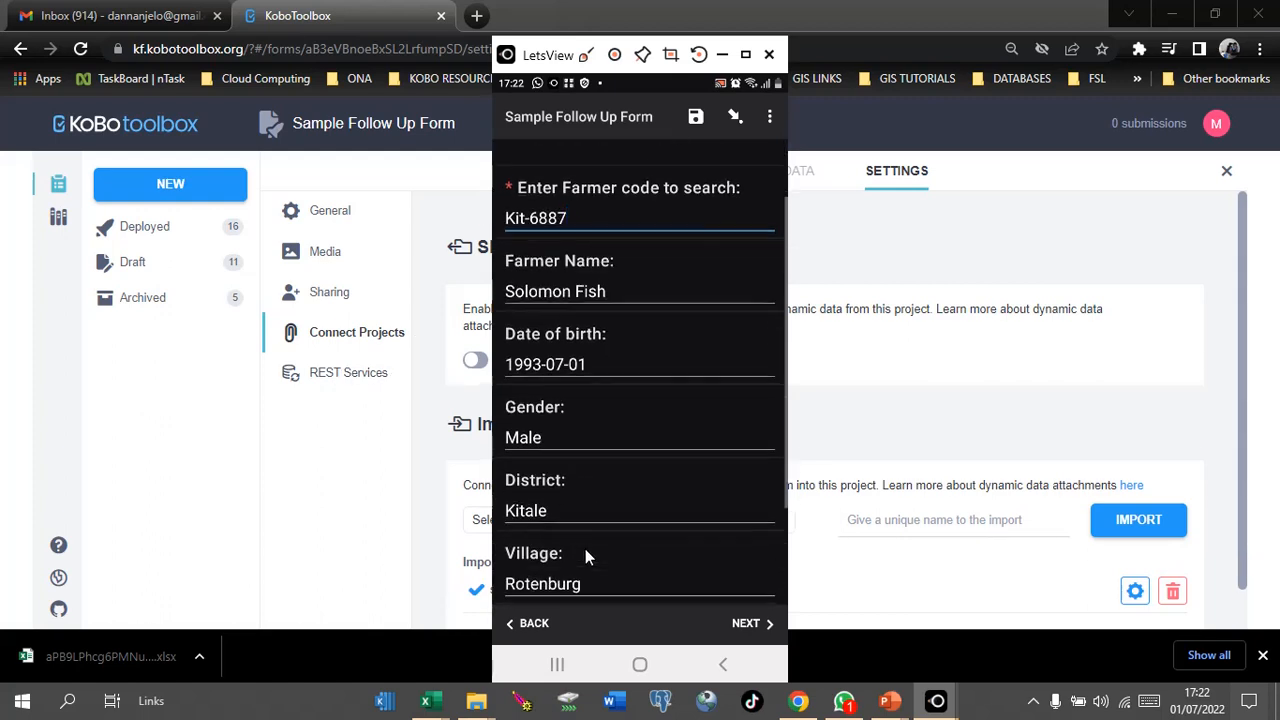
scroll(585, 549, down, 1)
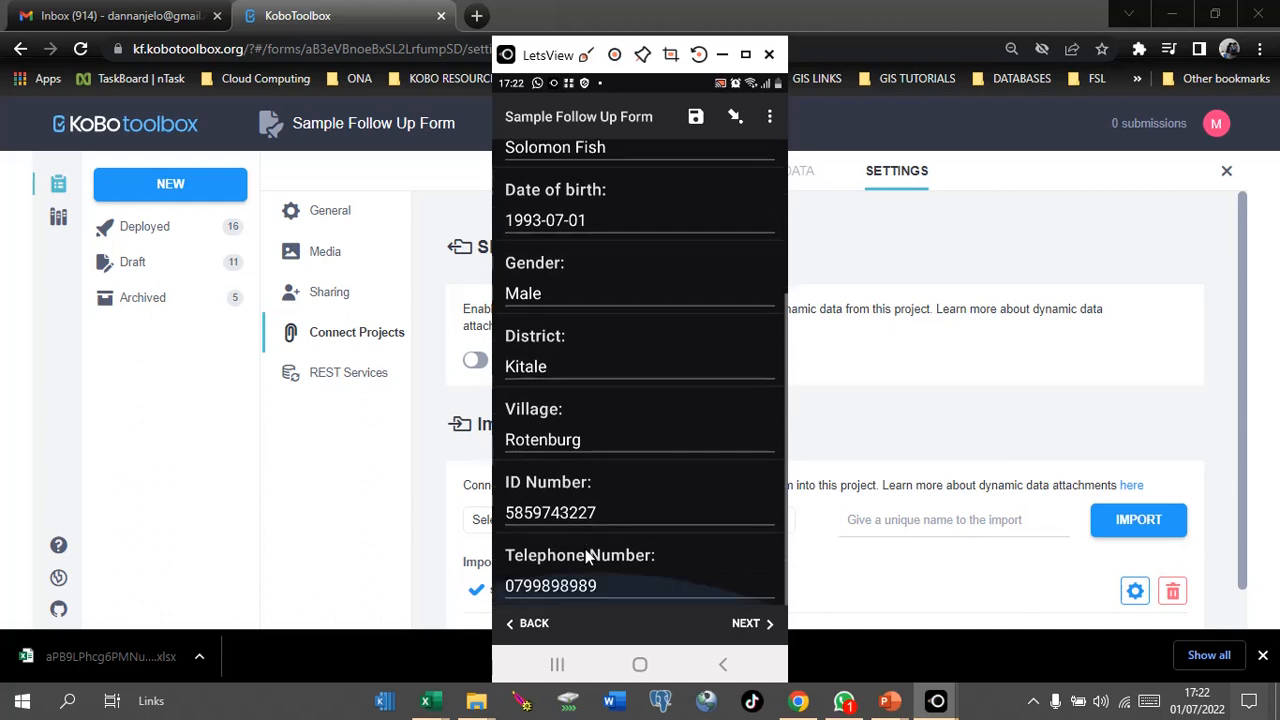
scroll(587, 556, up, 3)
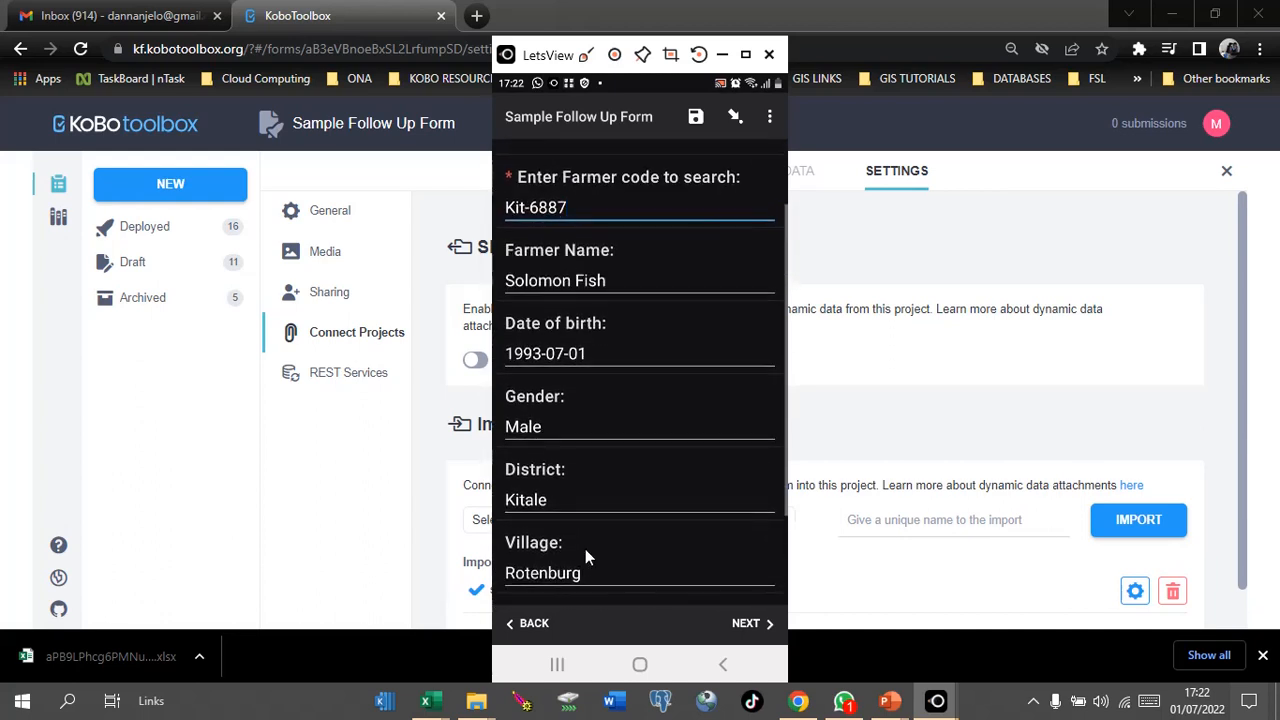
scroll(585, 549, up, 2)
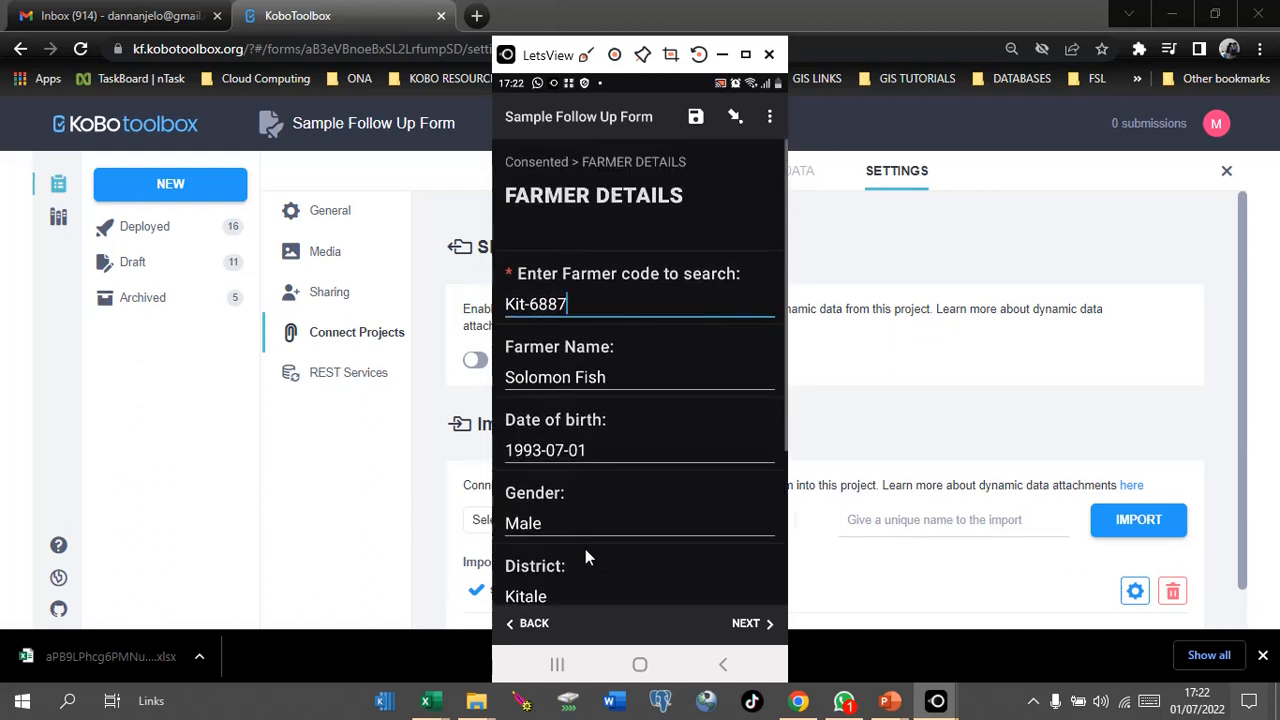